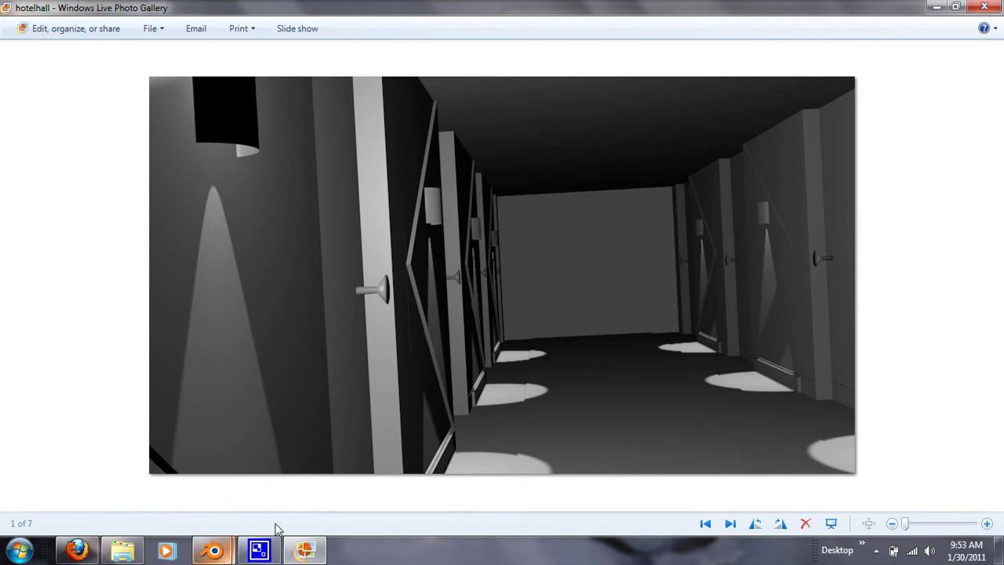
Switch from the Photo Gallery hallway reference render to the Blender window
mouse_move(212, 550)
click(337, 467)
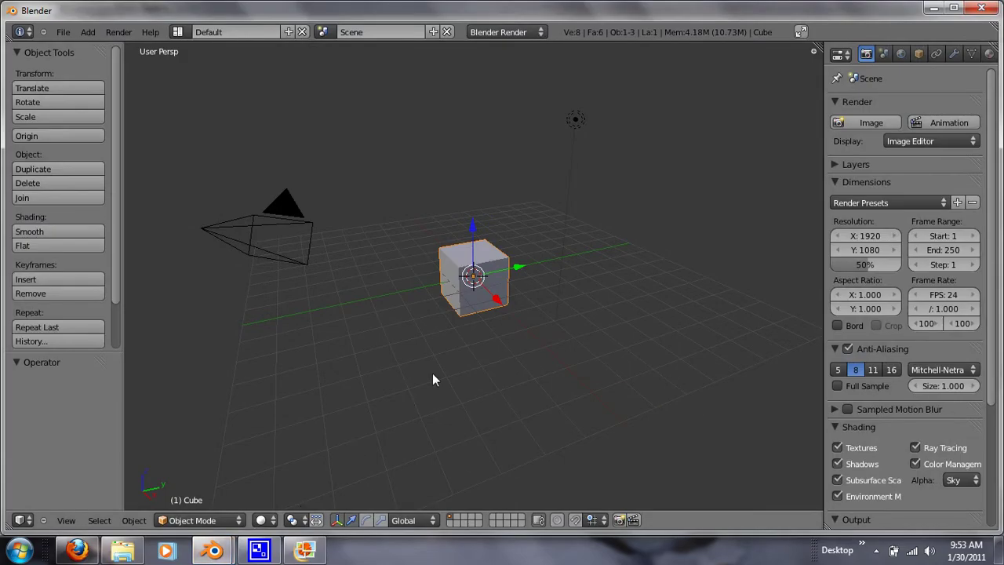
Replace the default cube with a plane rotated 90 degrees on X to stand upright
key(x)
click(411, 390)
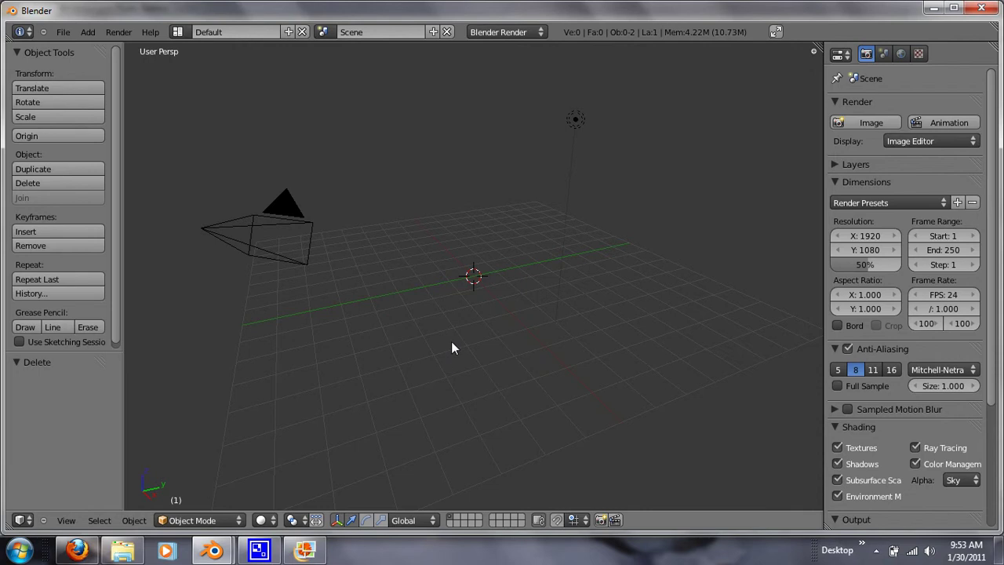
key(space)
key(Return)
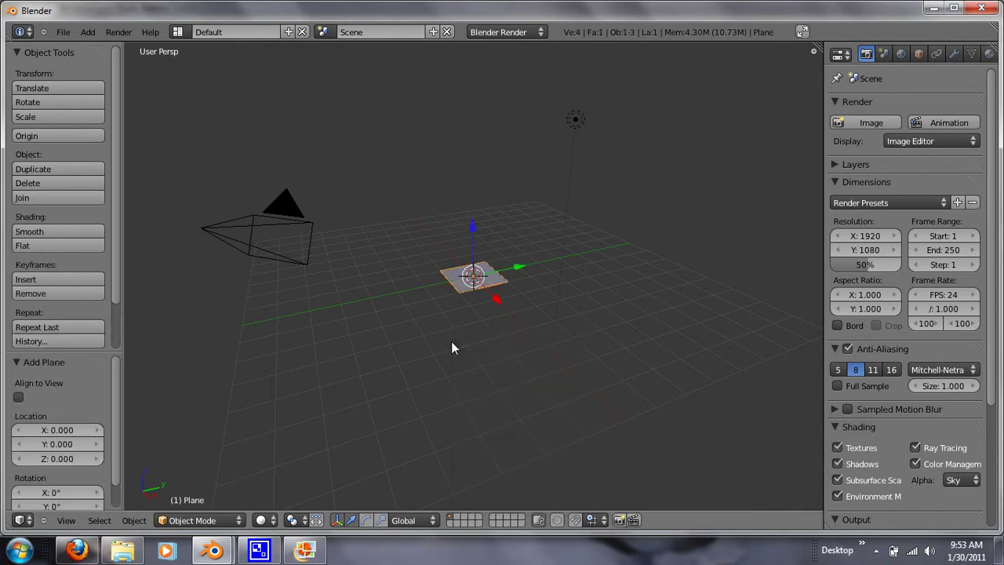
key(KP_1)
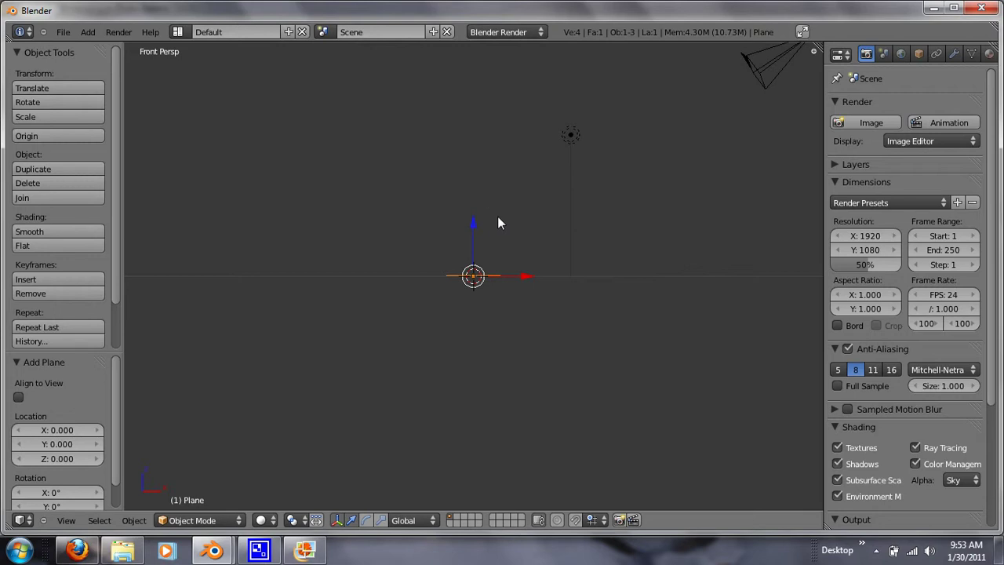
text(rx90)
key(Return)
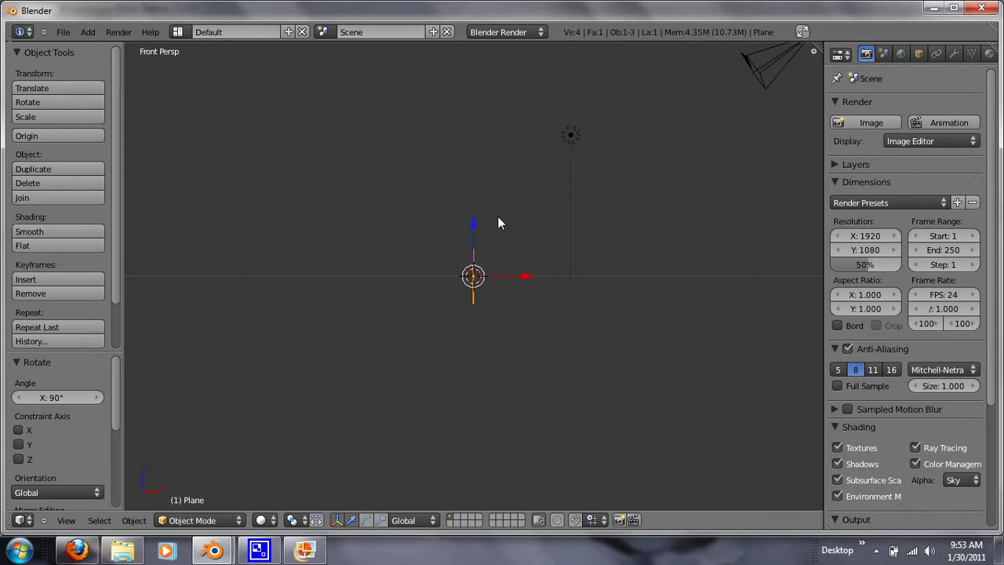
Enlarge the upright plane, then stretch it taller along Z into a wall panel
mouse_move(498, 224)
middle_down()
mouse_move(621, 308)
mouse_move(564, 356)
middle_up()
key(s)
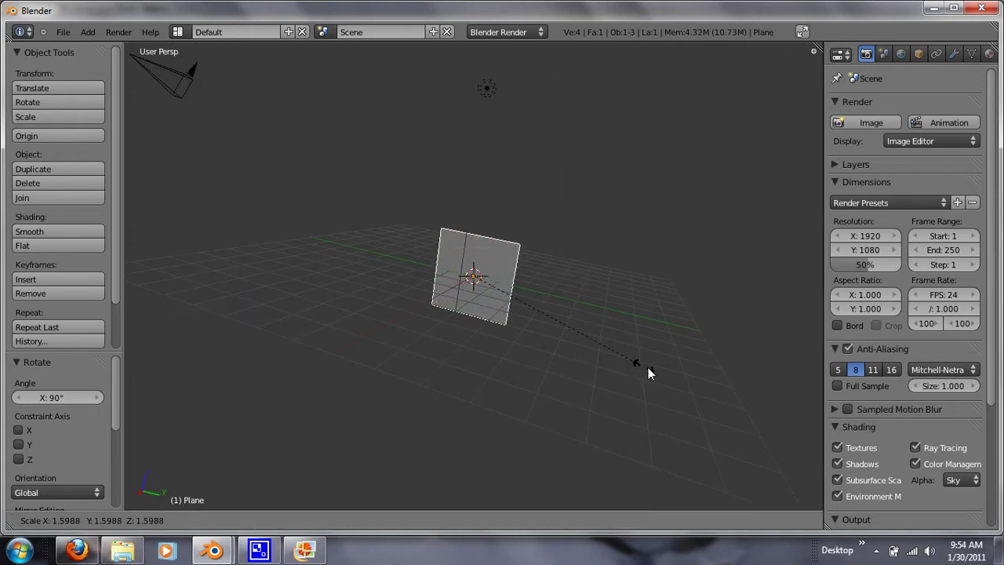
click(653, 371)
mouse_move(653, 370)
middle_down()
mouse_move(347, 314)
mouse_move(234, 353)
mouse_move(278, 350)
mouse_move(284, 325)
mouse_move(272, 322)
middle_up()
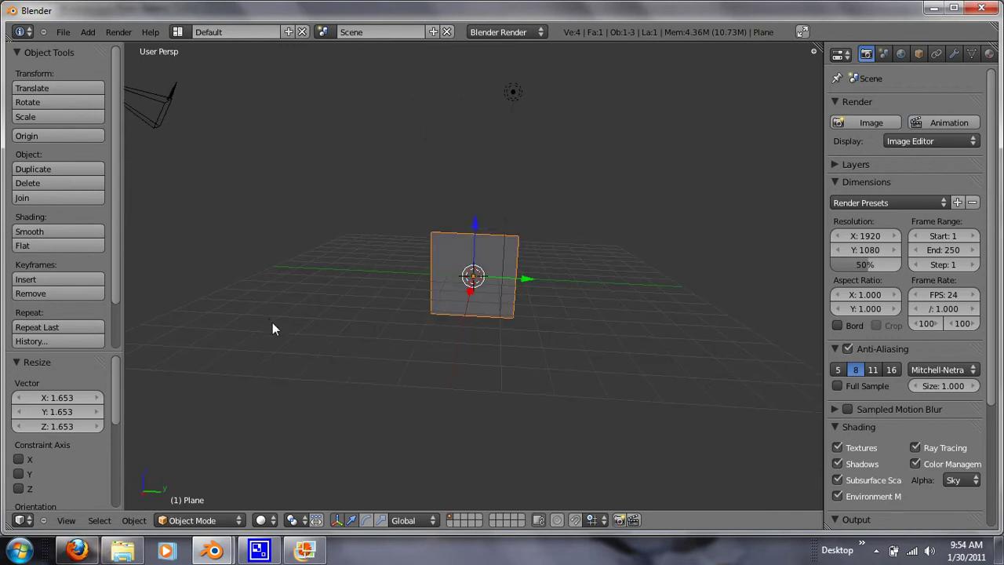
key(s)
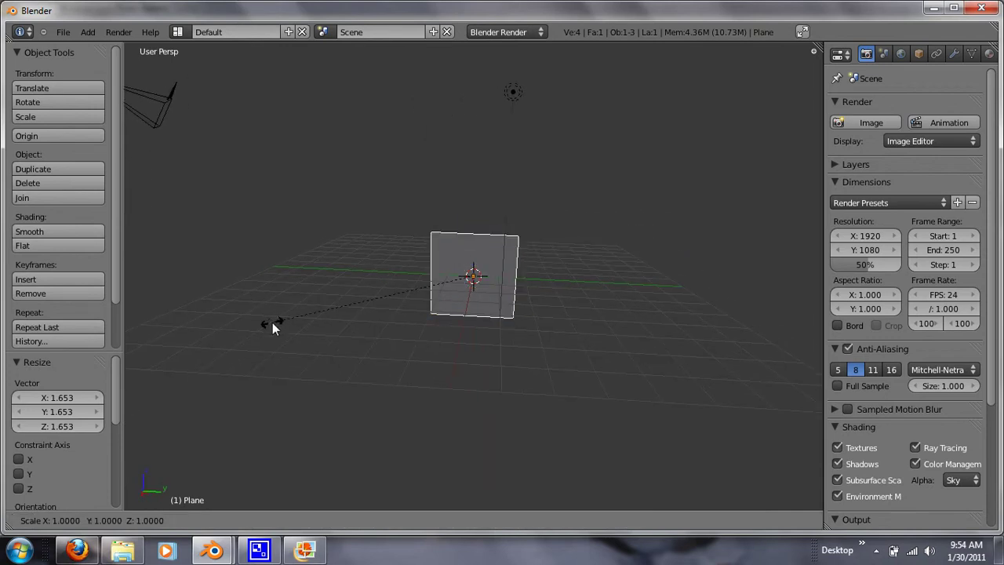
key(z)
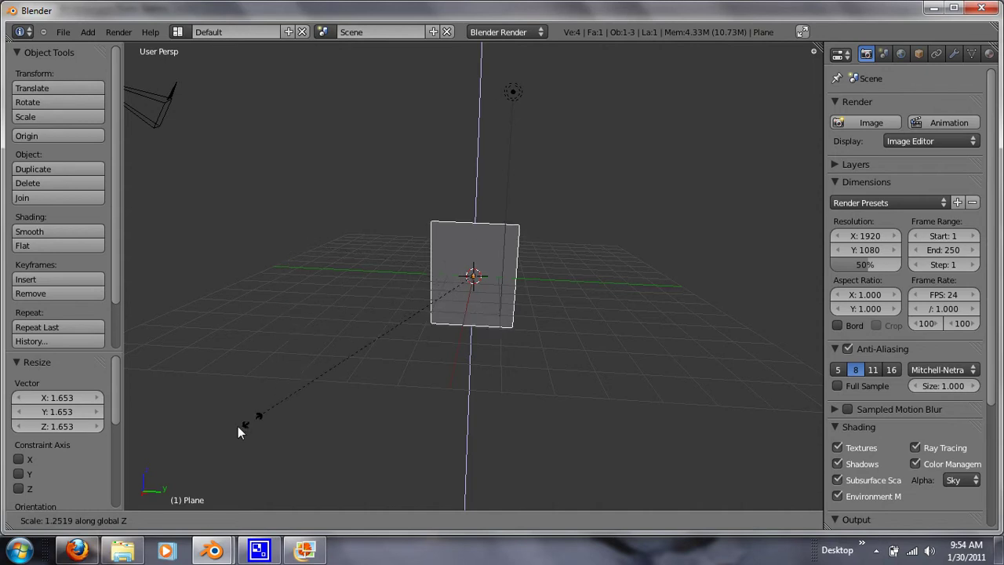
click(128, 447)
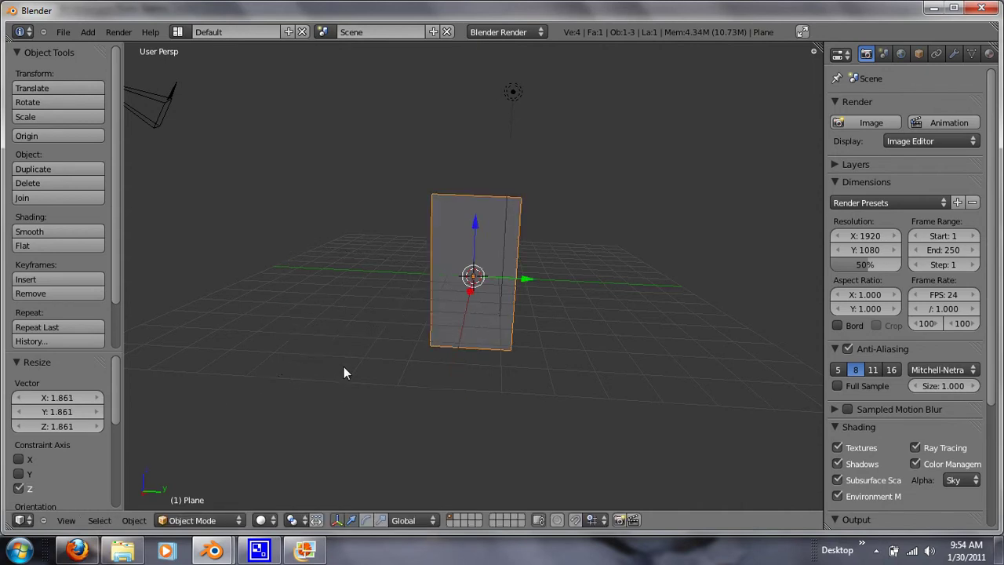
mouse_move(343, 367)
middle_down()
mouse_move(355, 391)
mouse_move(301, 381)
mouse_move(311, 386)
middle_up()
In Edit Mode with edge select, select the plane's right end edge
key(Tab)
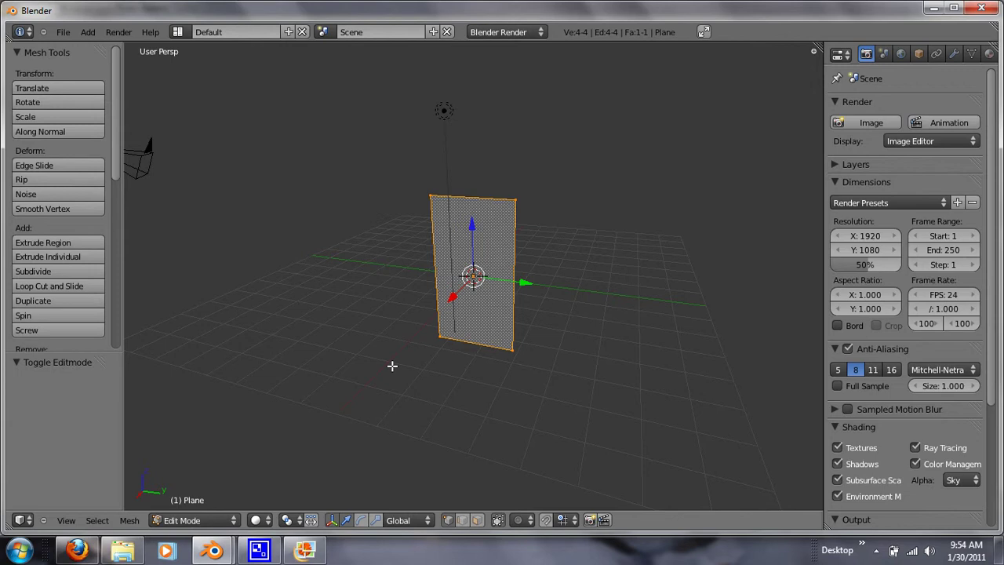
middle_drag(392, 366, 409, 367)
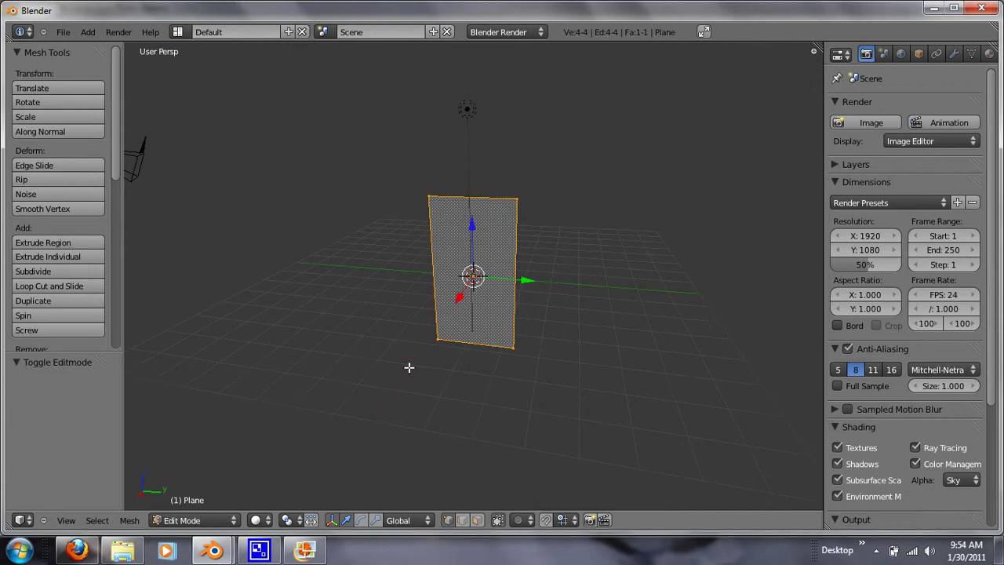
click(462, 521)
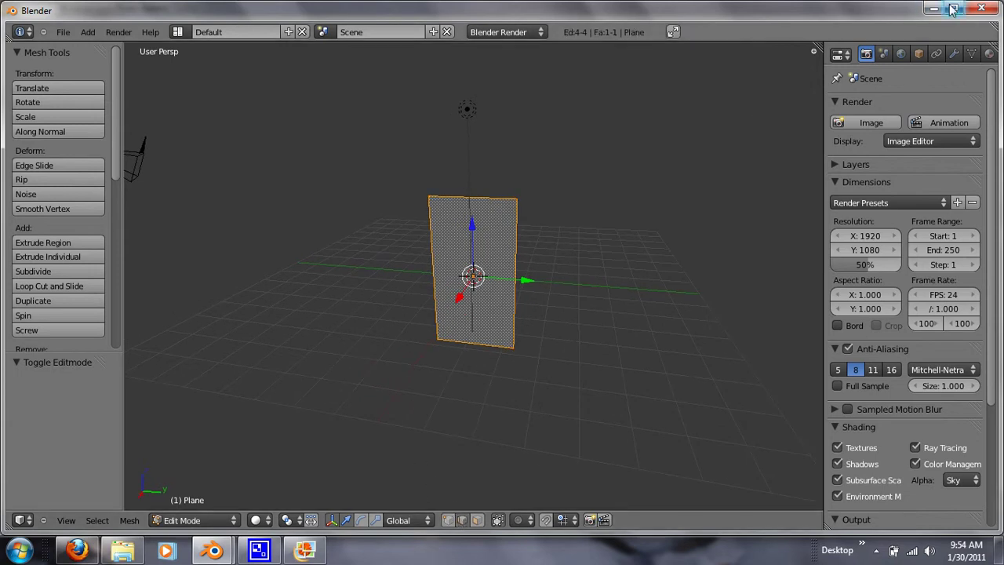
right_click(515, 270)
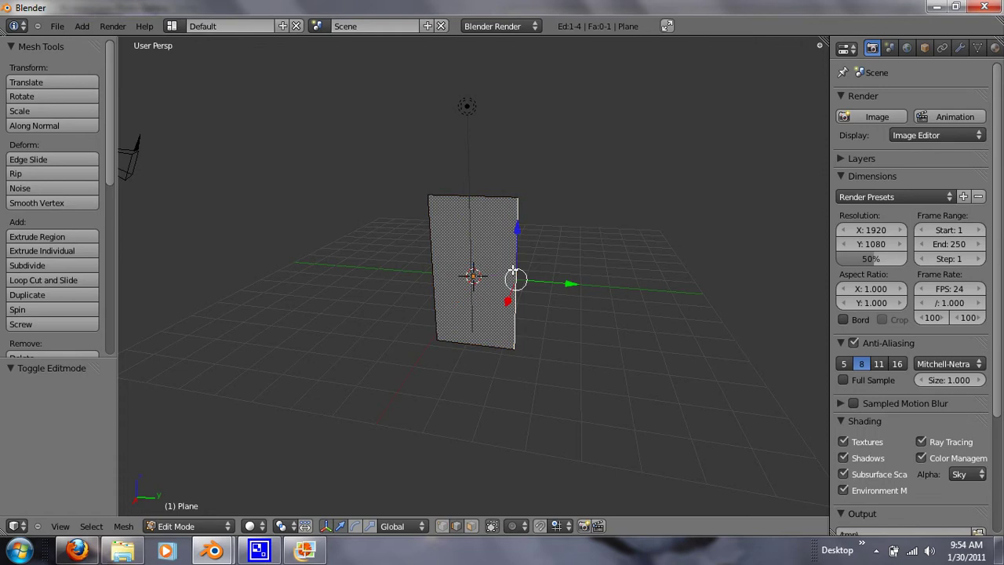
Set up an orthographic top view centred on the wall, with the 3D cursor beside its end
key(KP_7)
scroll(512, 270, up, 3)
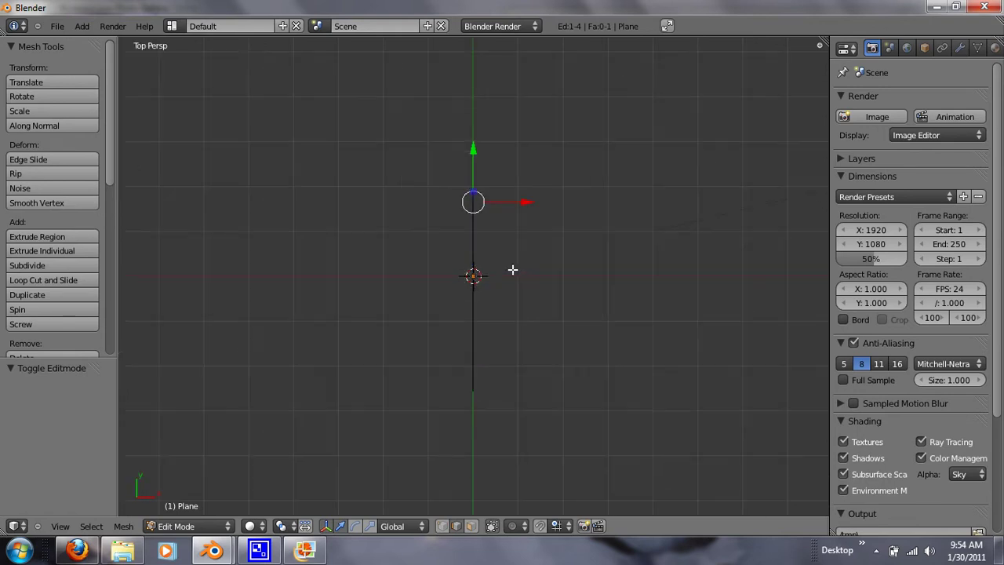
scroll(507, 231, up, 3)
scroll(506, 231, down, 1)
key(Caps_Lock)
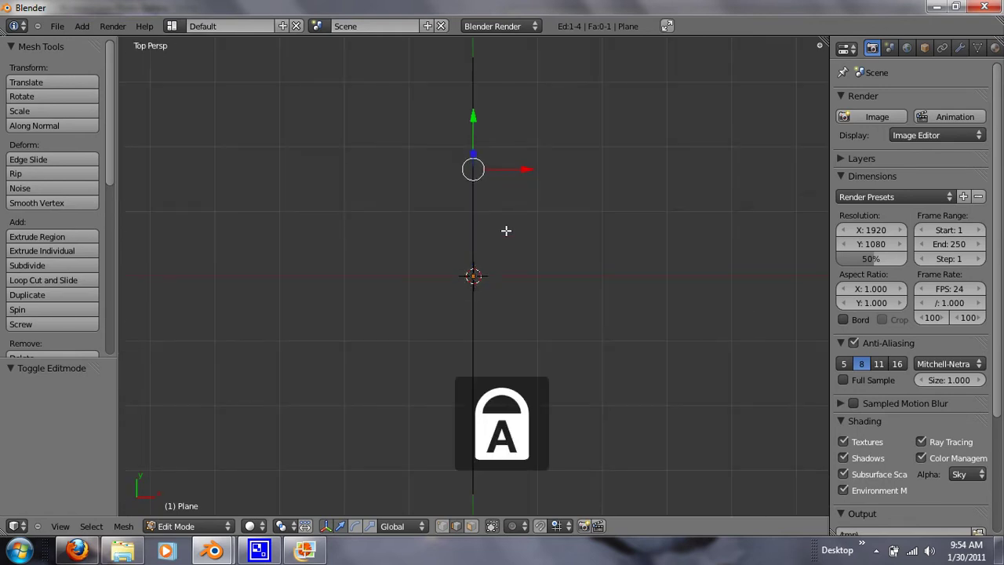
key(Caps_Lock)
shift+middle_drag(506, 230, 509, 318)
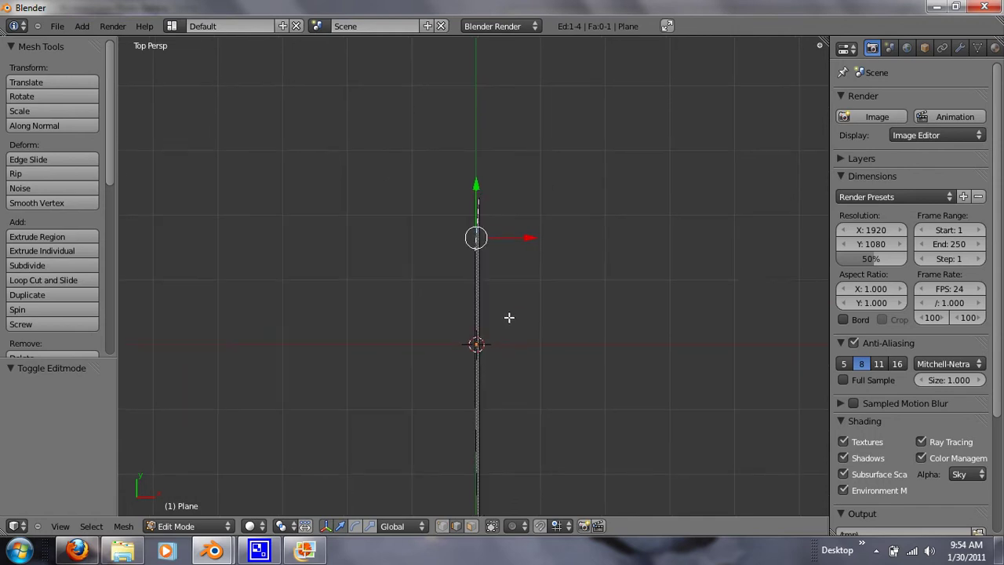
click(533, 209)
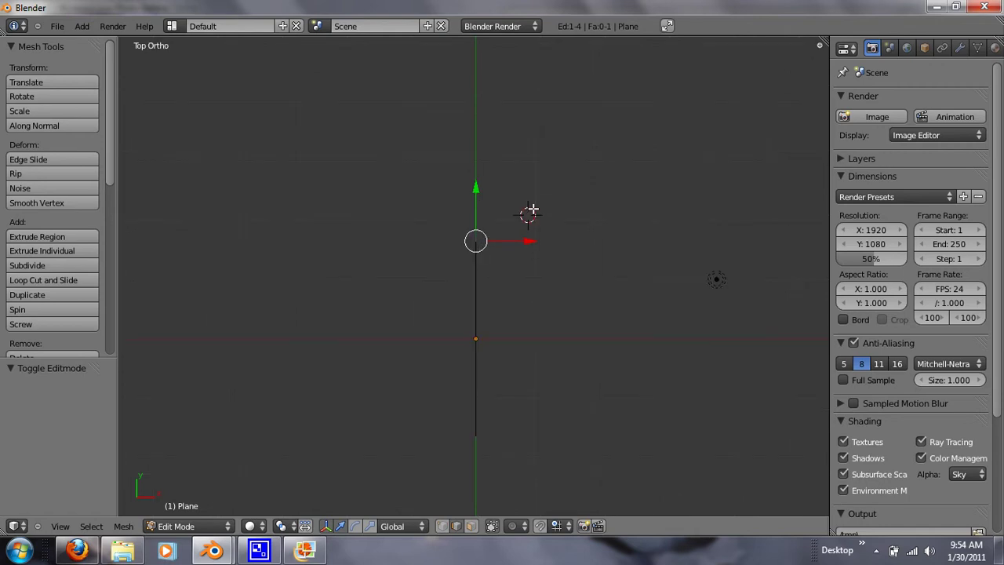
key(KP_5)
scroll(495, 203, up, 2)
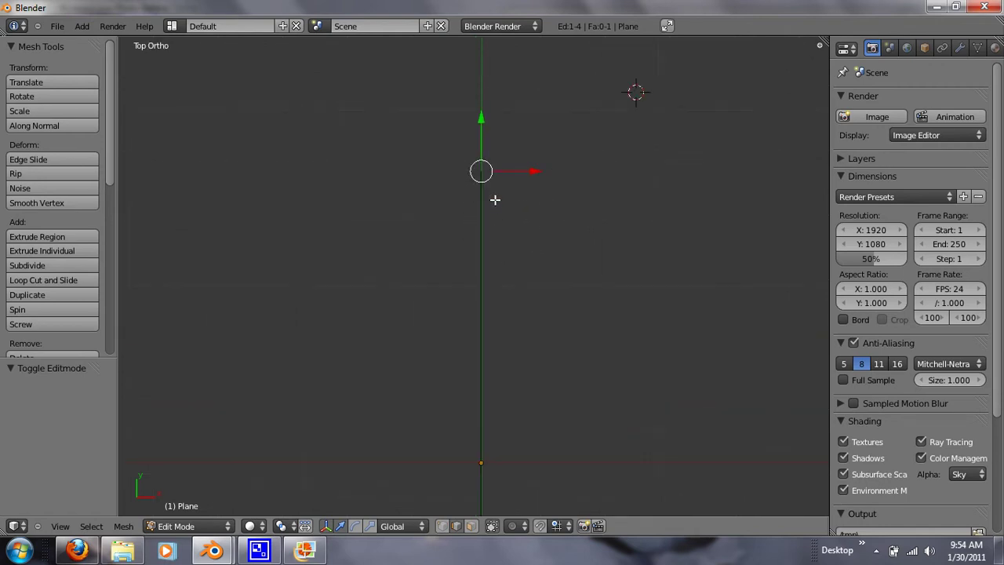
Extrude the selected edge 0.5 units along negative X
key(e)
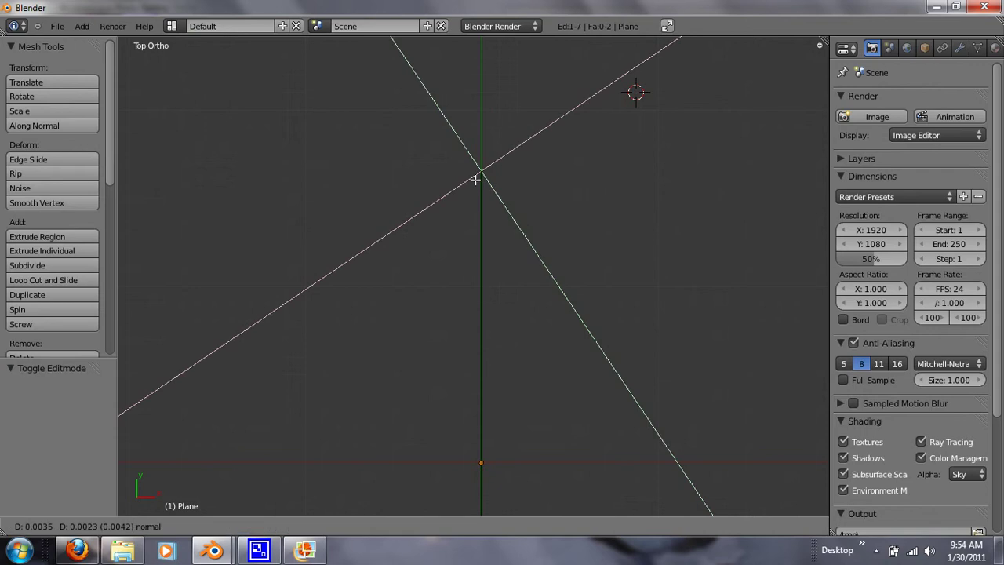
text(x)
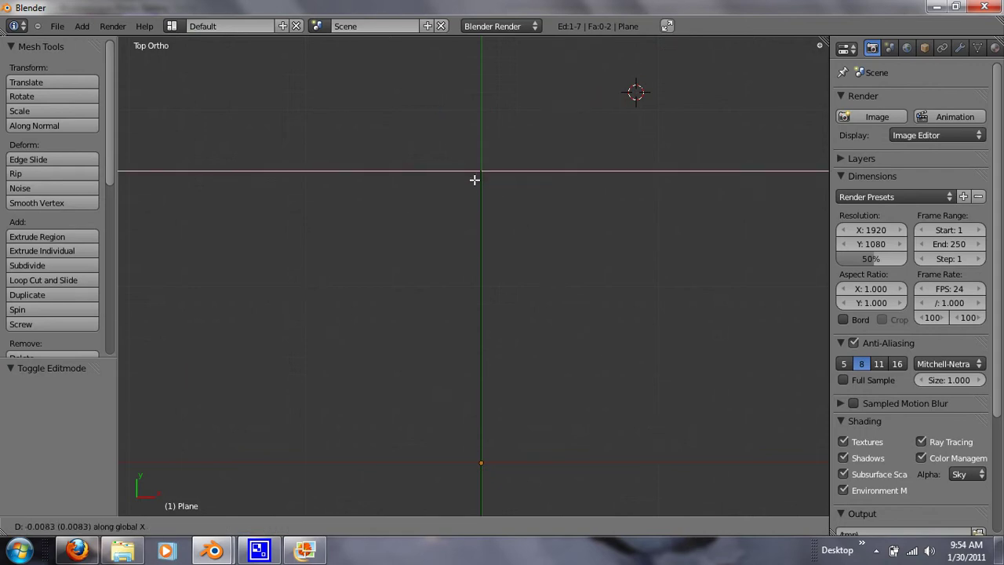
text(-0.5)
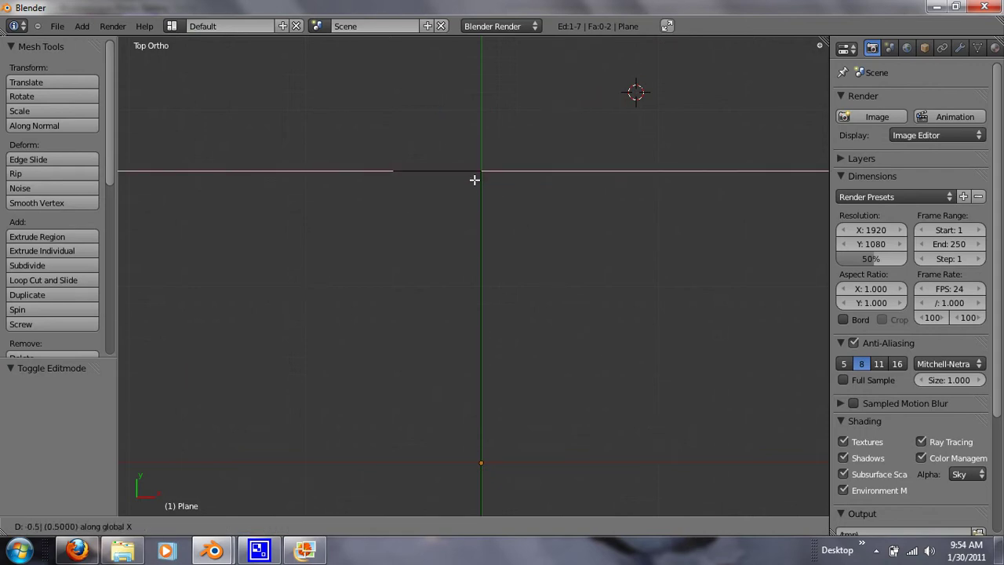
key(Return)
scroll(426, 150, down, 1)
scroll(427, 152, down, 1)
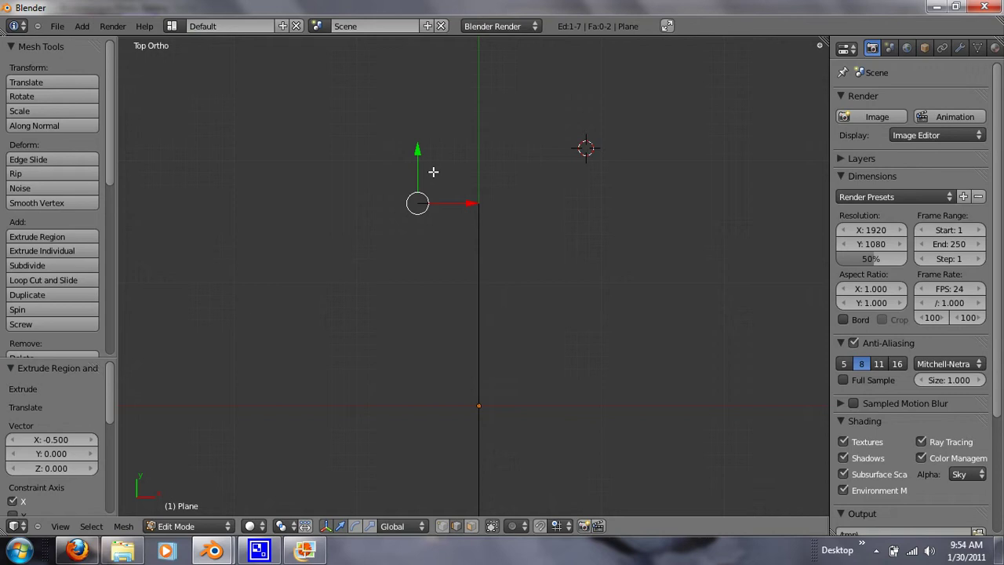
Extrude the end edge again, constrained along Y
key(e)
key(y)
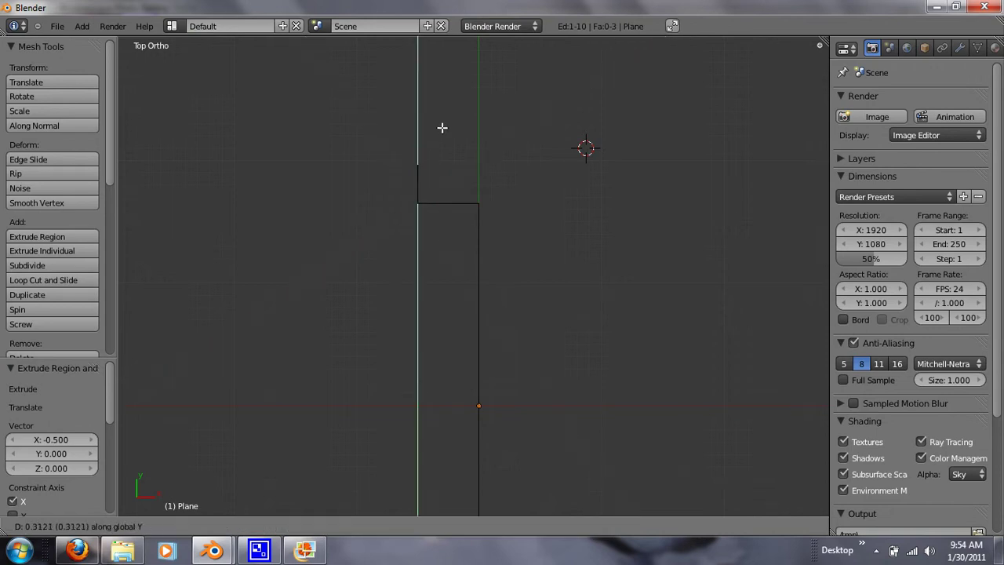
click(438, 107)
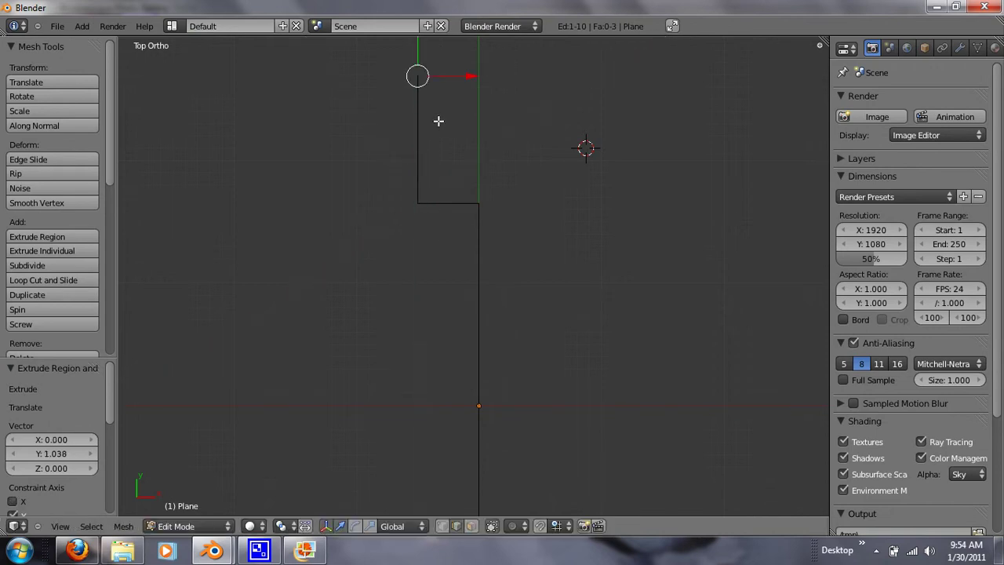
shift+middle_drag(439, 121, 441, 363)
Adjust the extruded end's position by sliding it along Y twice
key(g)
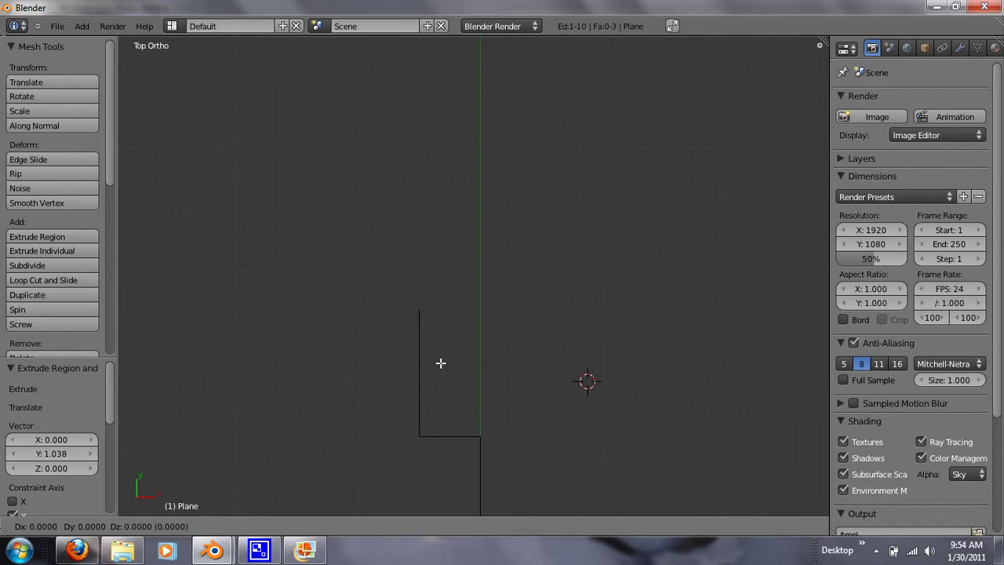
key(y)
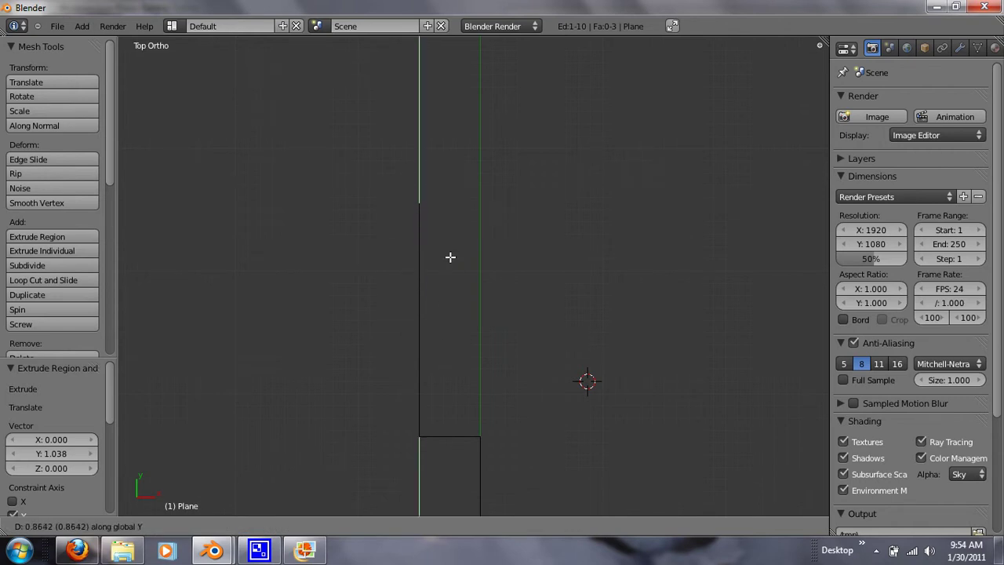
click(458, 199)
mouse_move(480, 282)
middle_down()
mouse_move(518, 411)
mouse_move(464, 404)
mouse_move(393, 352)
mouse_move(347, 347)
mouse_move(350, 298)
middle_up()
key(g)
key(y)
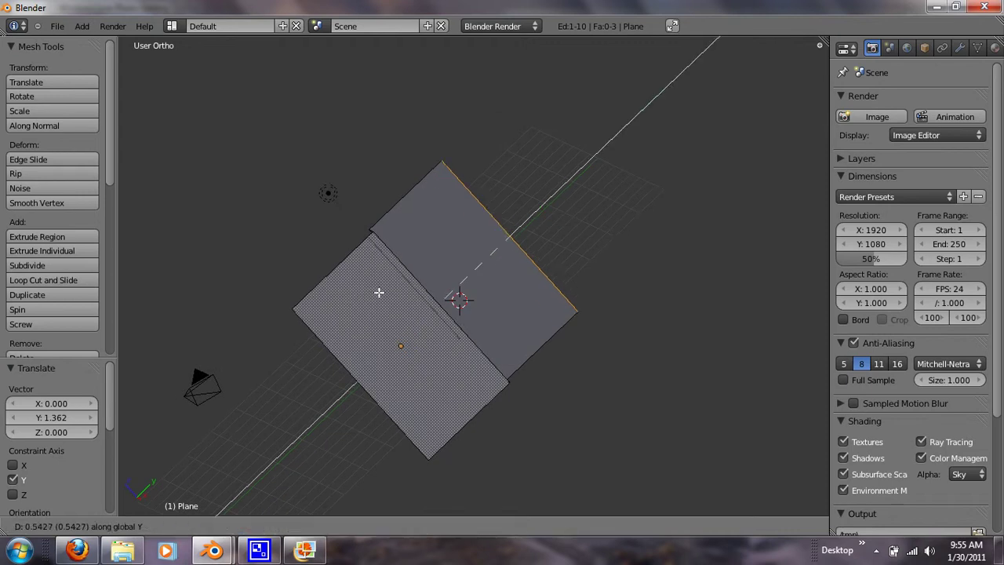
click(369, 297)
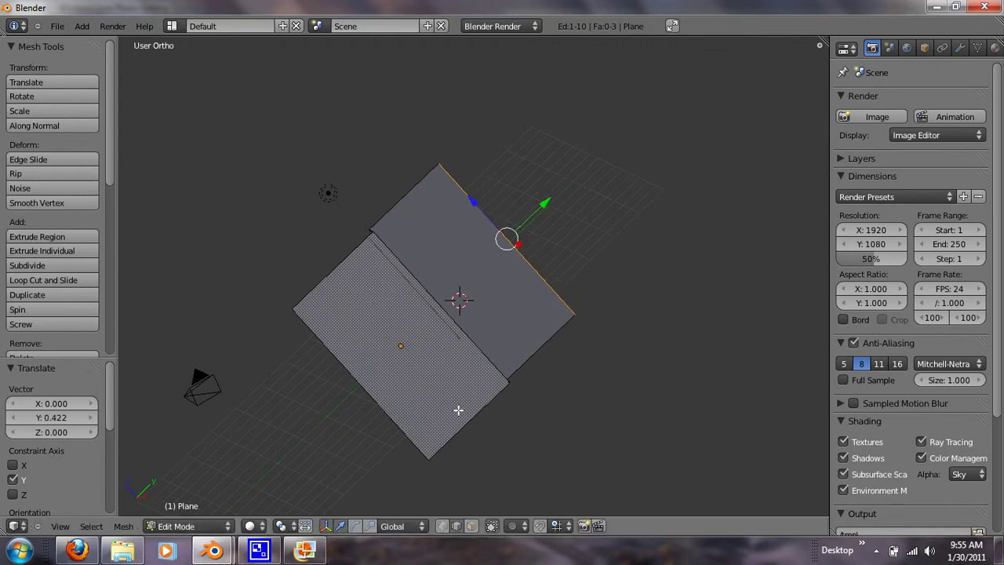
From the top view, extrude the wall edge 0.5 units along X into a side face
key(KP_3)
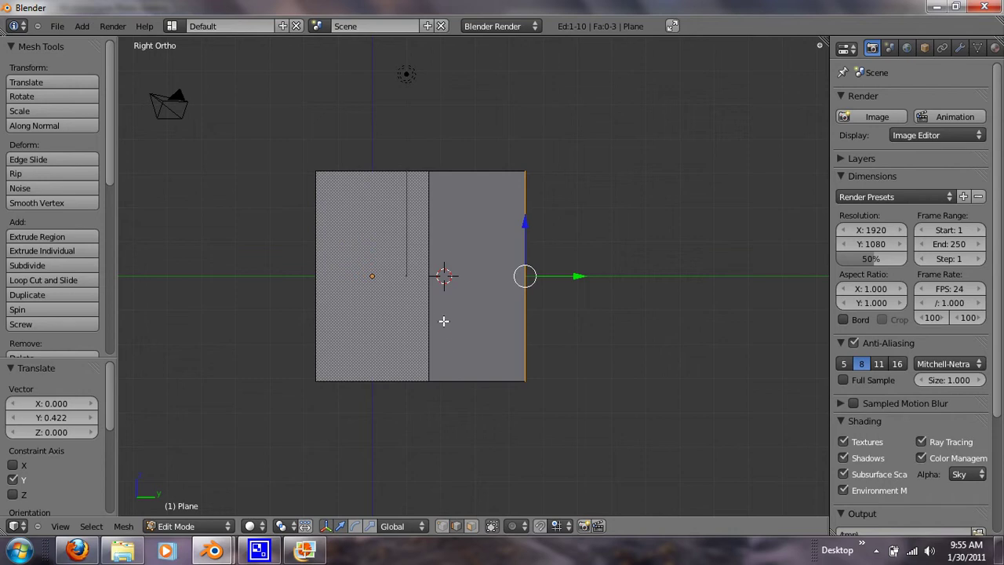
key(KP_7)
scroll(401, 231, up, 1)
scroll(401, 234, up, 2)
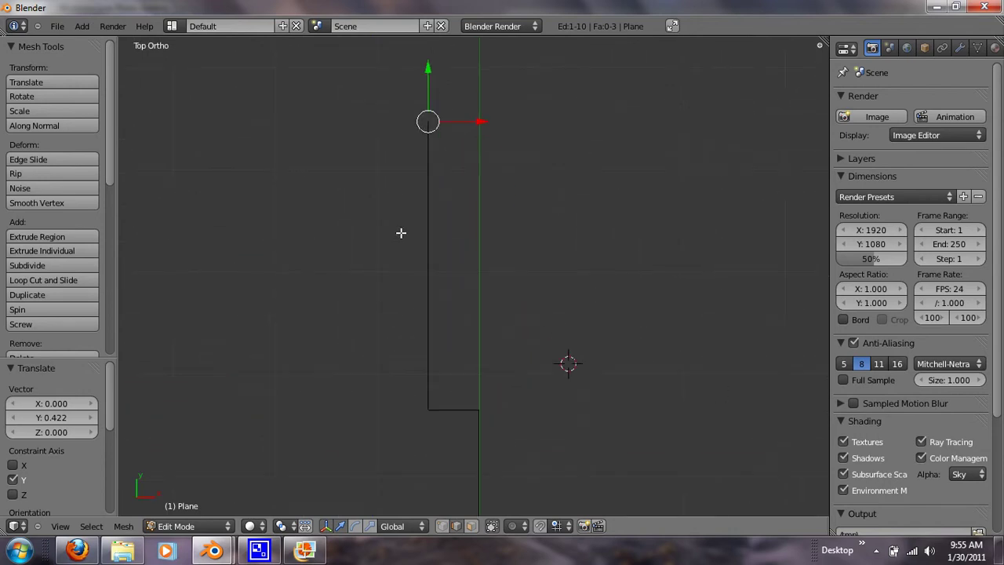
key(e)
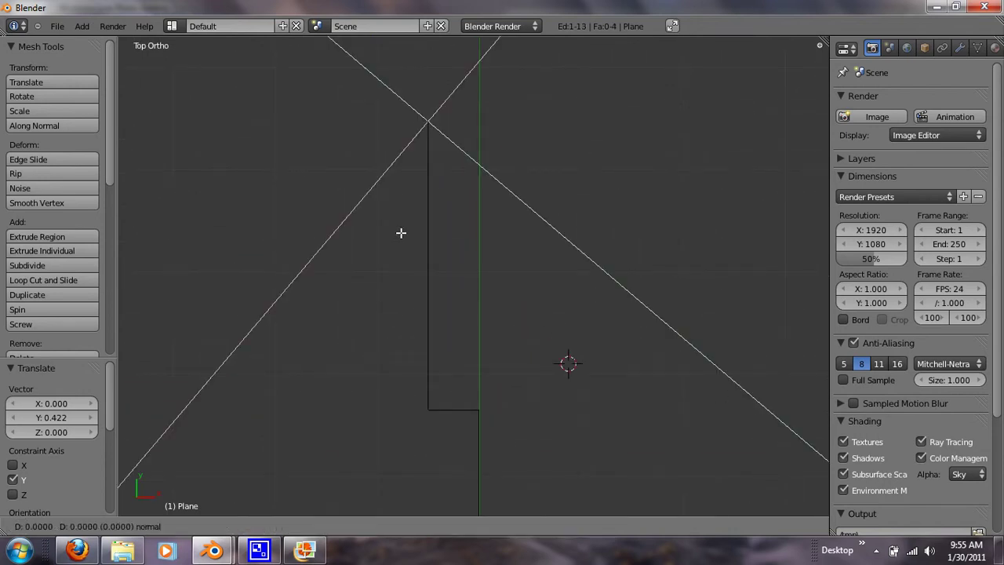
text(x)
text(.5)
key(Return)
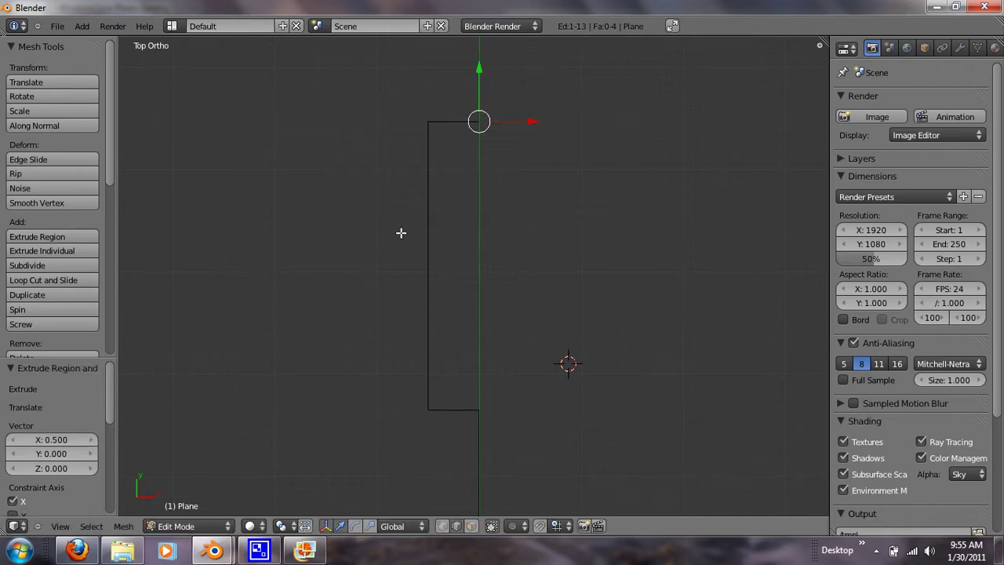
mouse_move(510, 375)
middle_down()
mouse_move(366, 314)
mouse_move(368, 164)
mouse_move(645, 385)
mouse_move(632, 475)
mouse_move(574, 465)
mouse_move(354, 352)
mouse_move(358, 388)
mouse_move(275, 379)
mouse_move(298, 392)
middle_up()
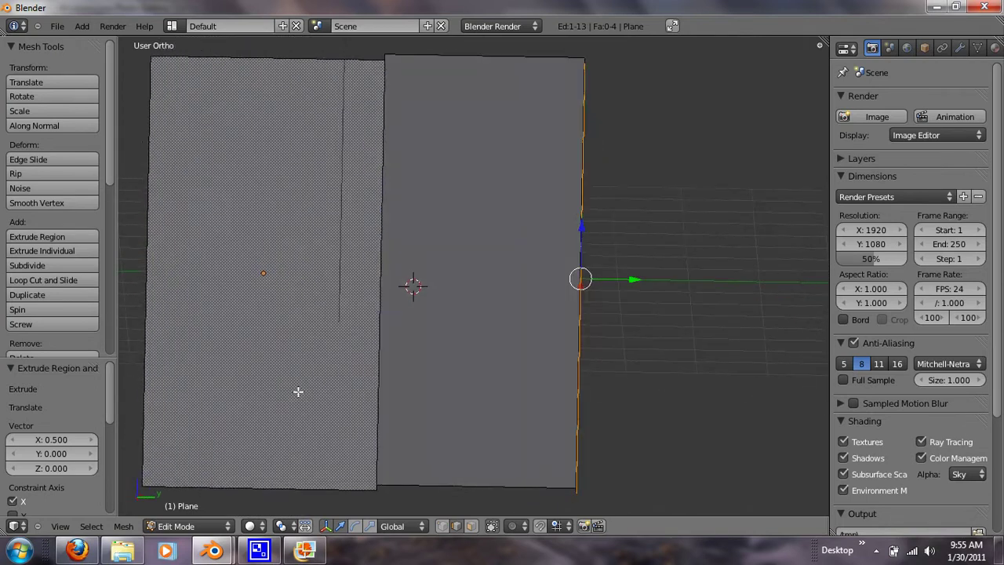
Deselect the mesh and add a cylinder
key(a)
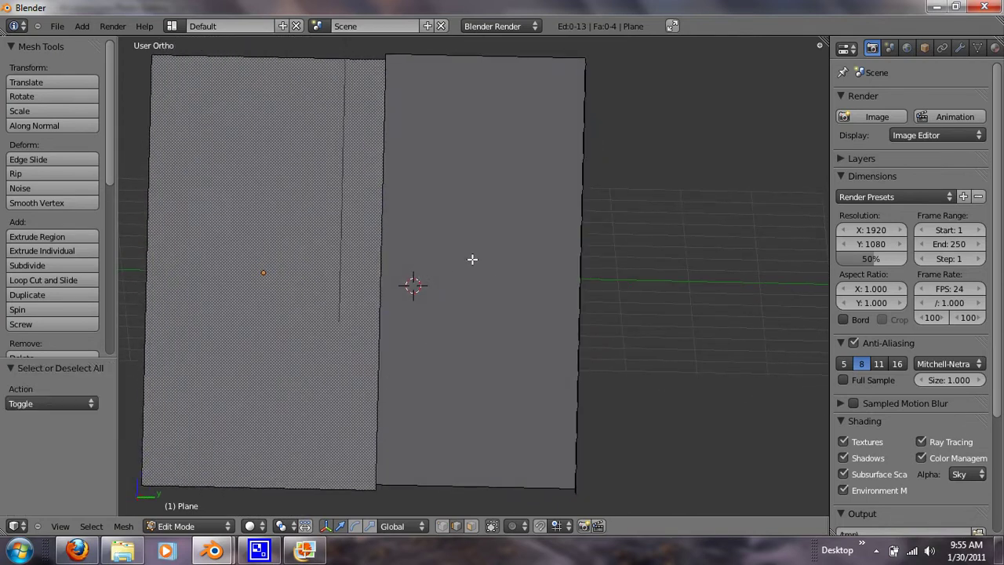
key(space)
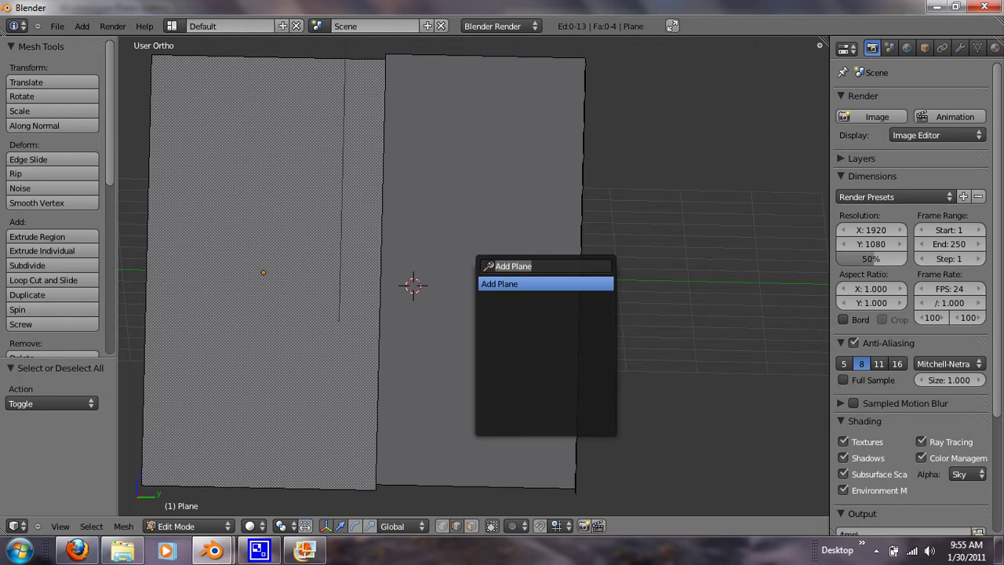
text(cyl)
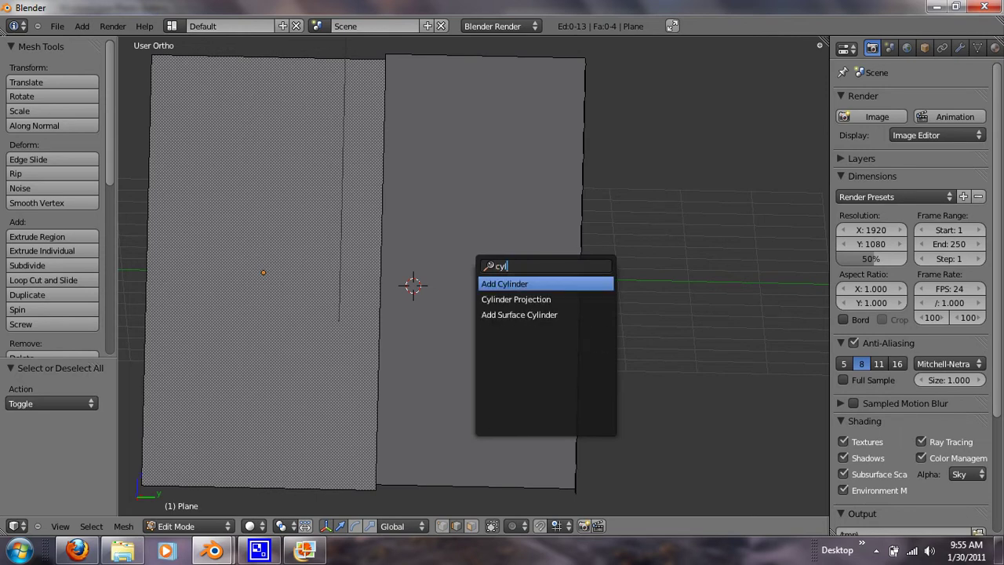
key(Return)
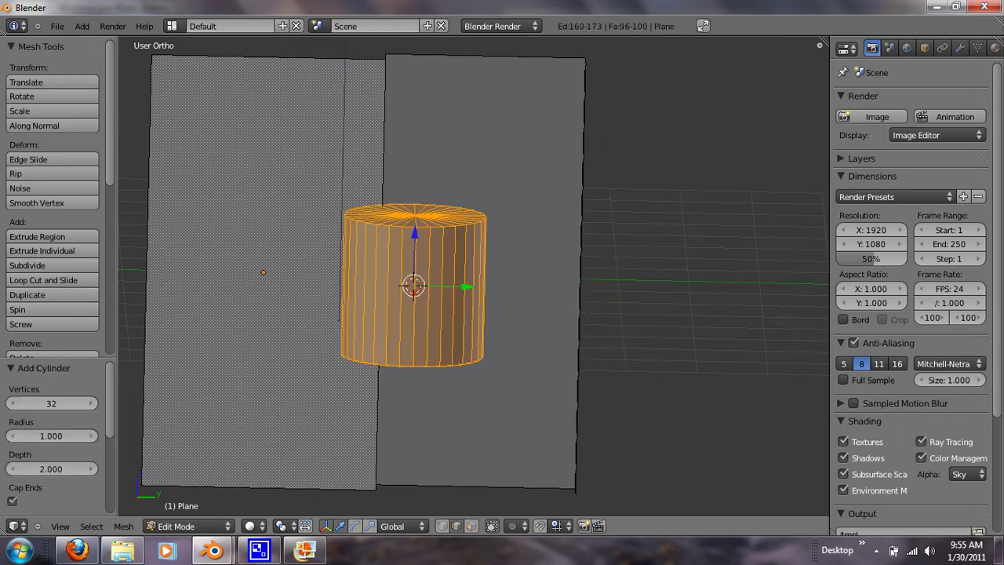
Loop-cut the cylinder at its middle and pinch that ring to 0.125 scale
key(ctrl+r)
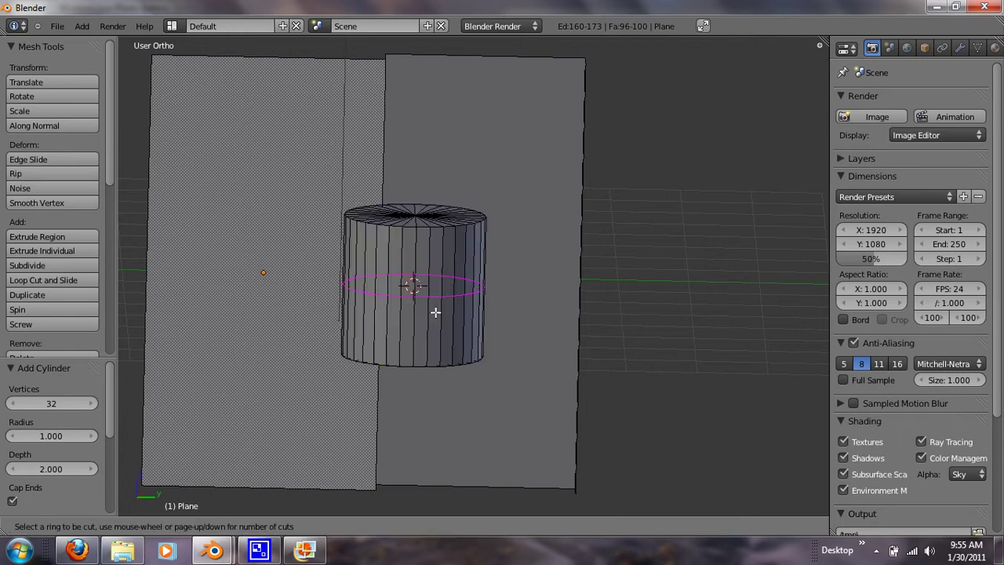
click(435, 312)
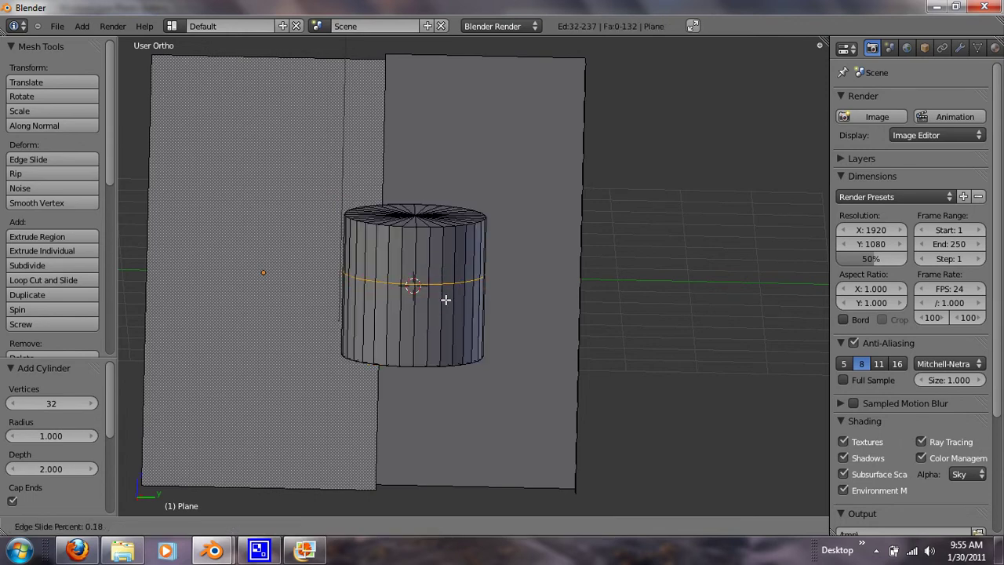
click(445, 299)
key(s)
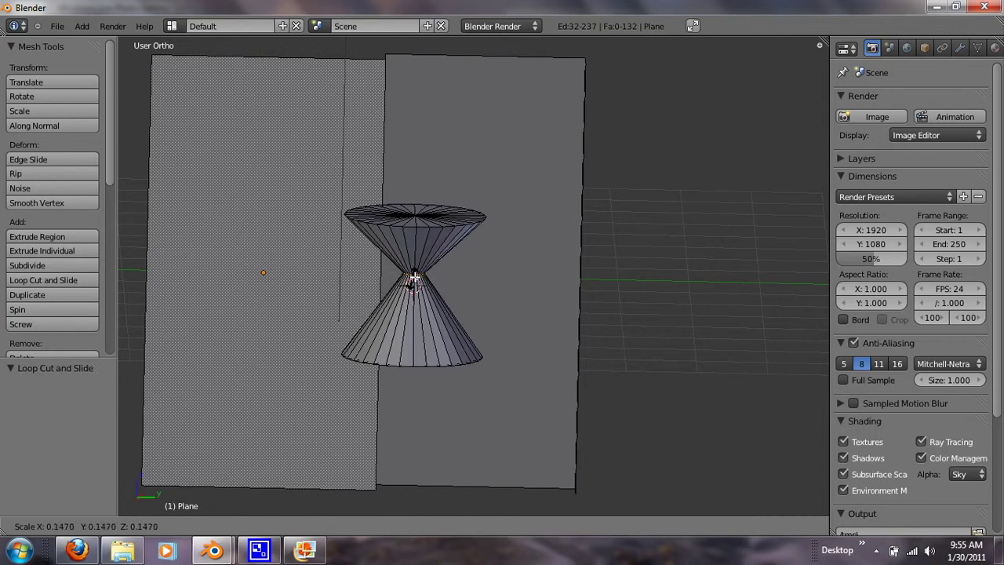
click(415, 279)
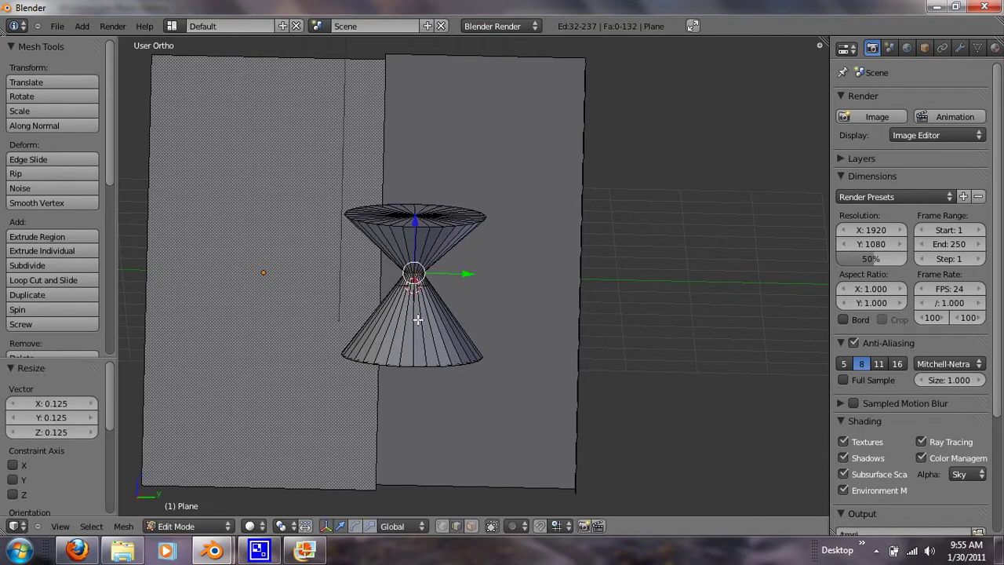
In wireframe, box-select the bottom ring and shrink it to 0.165 into a stem
key(z)
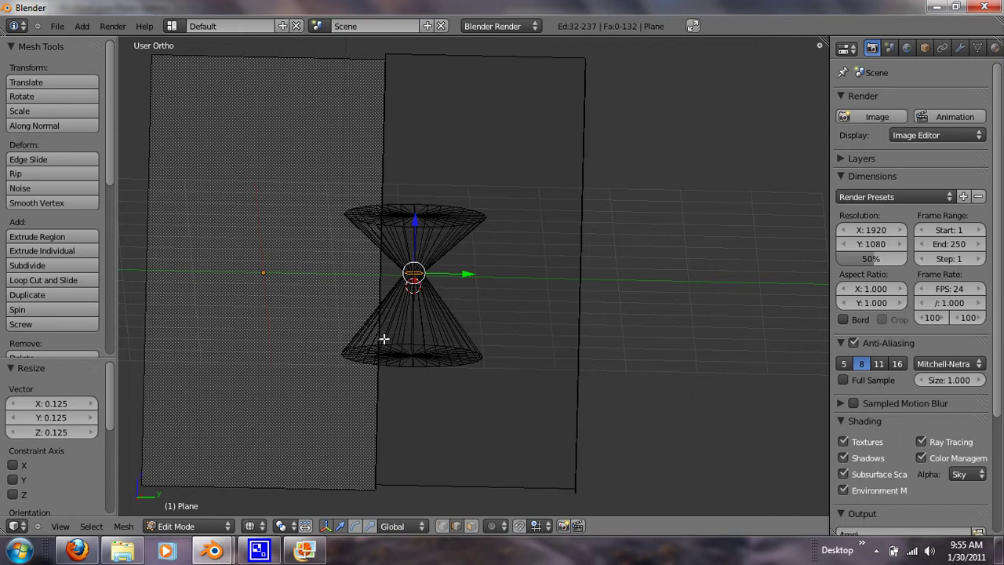
key(a)
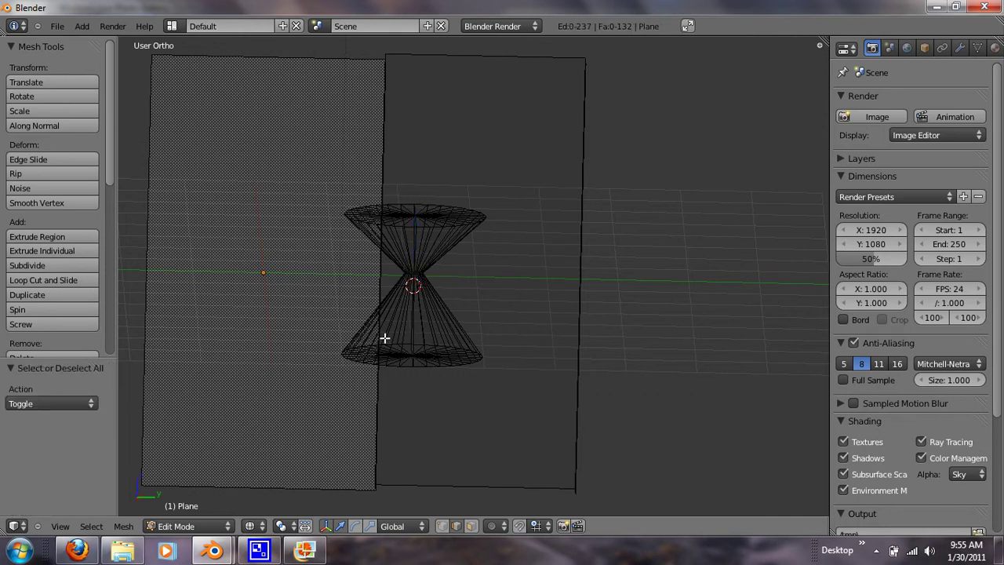
key(b)
mouse_move(327, 295)
mouse_down()
mouse_move(505, 389)
mouse_move(518, 406)
mouse_up()
key(s)
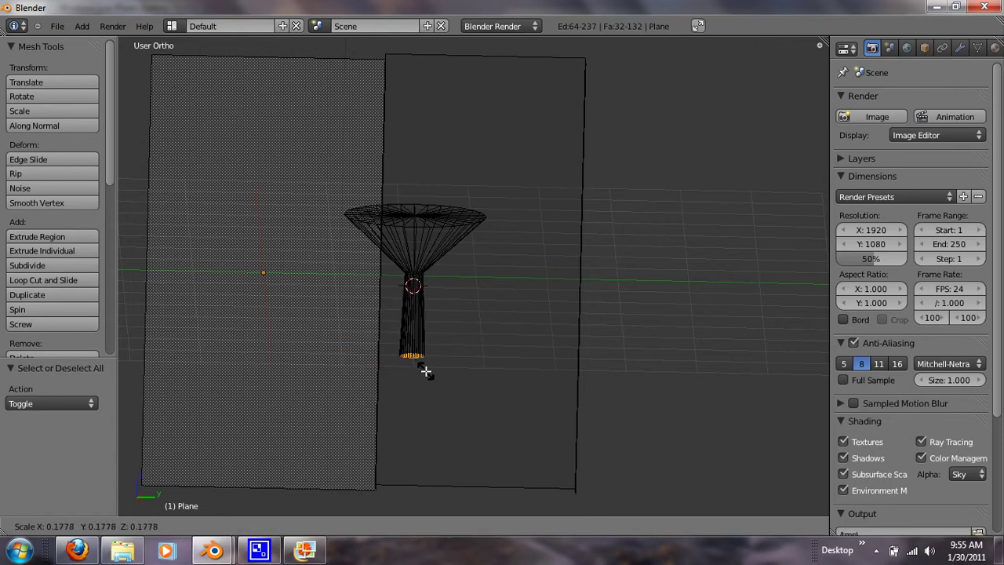
click(426, 371)
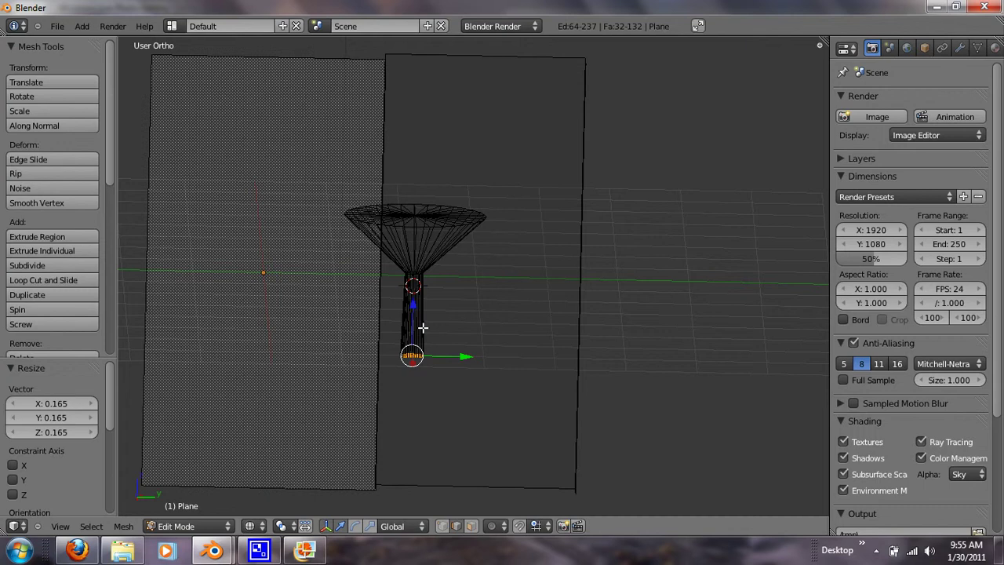
Box-select the lamp's edges and cone rim, orbiting to check the selection
key(a)
key(a)
key(a)
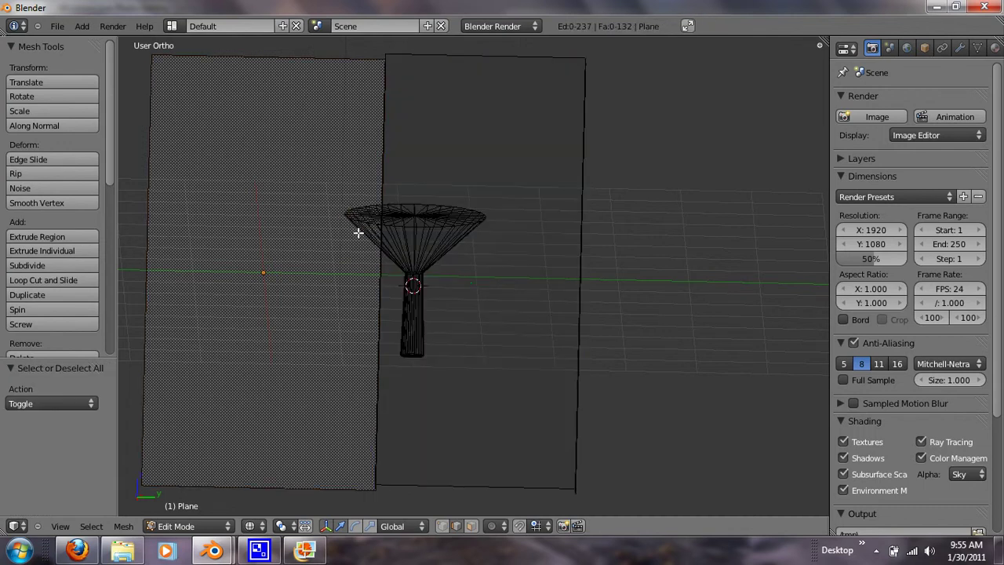
key(b)
drag(324, 139, 482, 386)
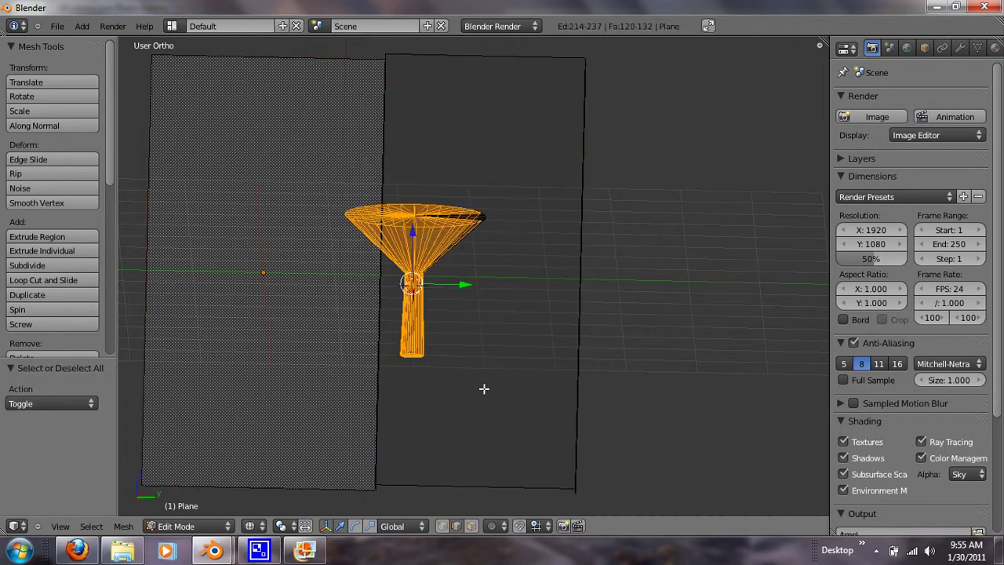
key(b)
drag(358, 175, 525, 298)
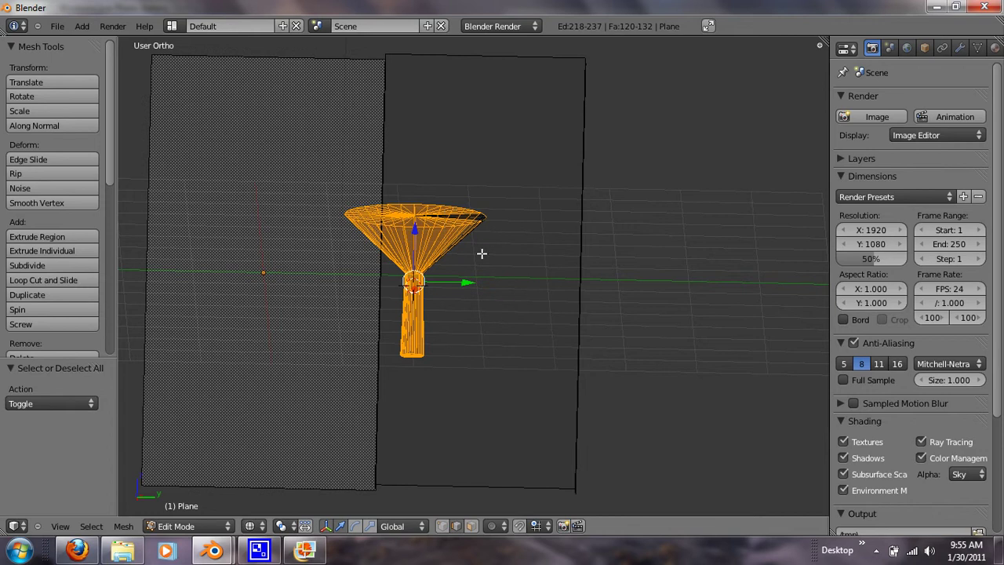
key(b)
drag(445, 188, 520, 258)
mouse_move(443, 258)
middle_down()
mouse_move(316, 248)
mouse_move(354, 375)
mouse_move(395, 384)
mouse_move(391, 314)
middle_up()
key(b)
drag(383, 276, 394, 283)
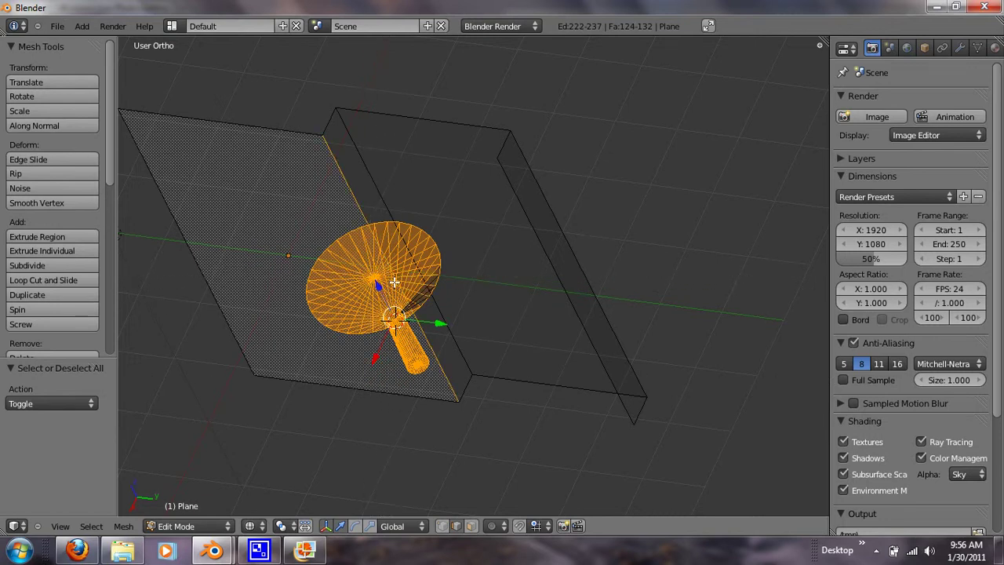
middle_drag(394, 282, 388, 293)
key(b)
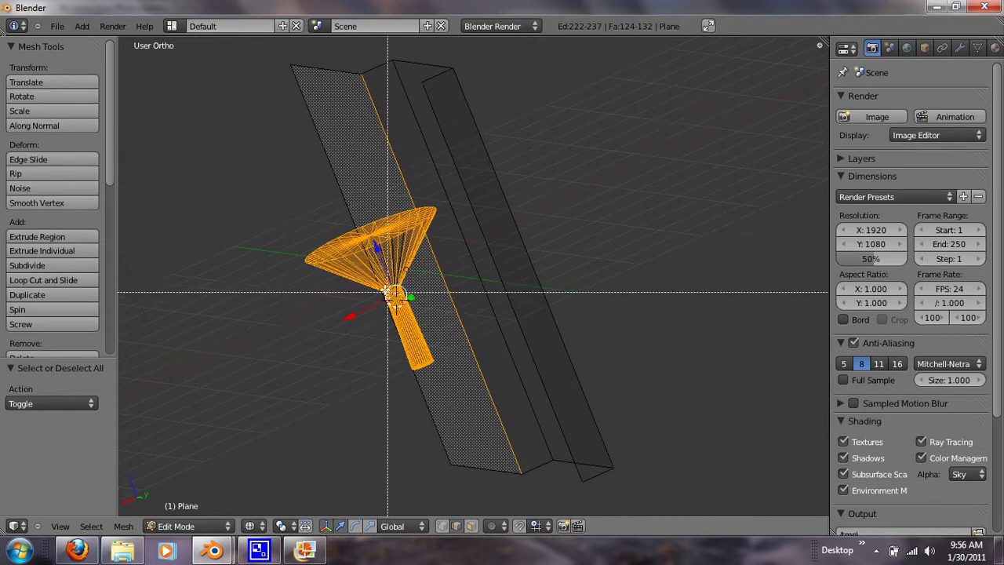
drag(388, 293, 396, 291)
mouse_move(397, 274)
middle_down()
mouse_move(441, 290)
mouse_move(399, 280)
middle_up()
key(b)
drag(400, 280, 426, 265)
key(b)
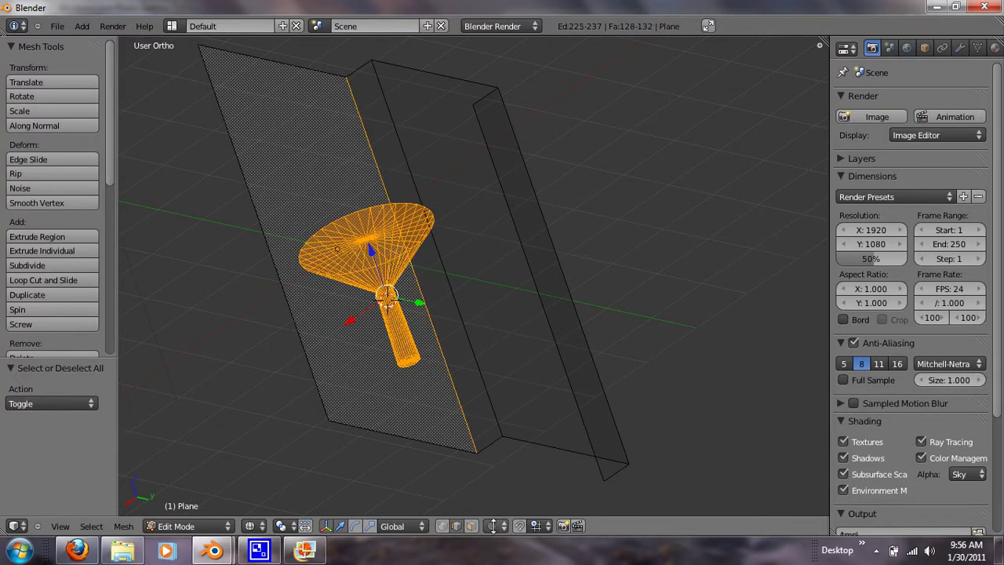
In vertex select, box-select only the lamp's vertices, including the cone rim
shift+click(441, 525)
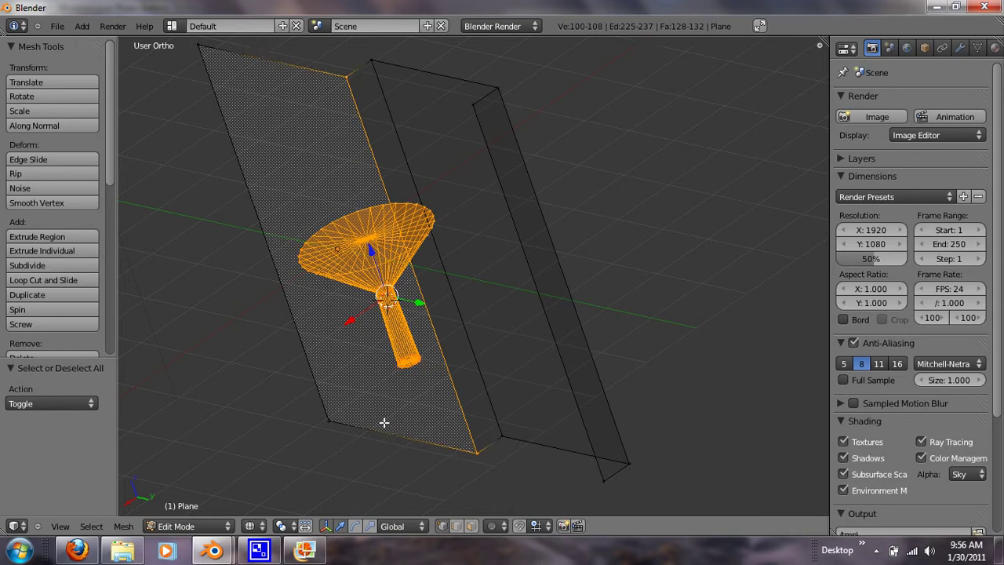
mouse_move(384, 422)
middle_down()
mouse_move(433, 466)
mouse_move(434, 406)
middle_up()
key(a)
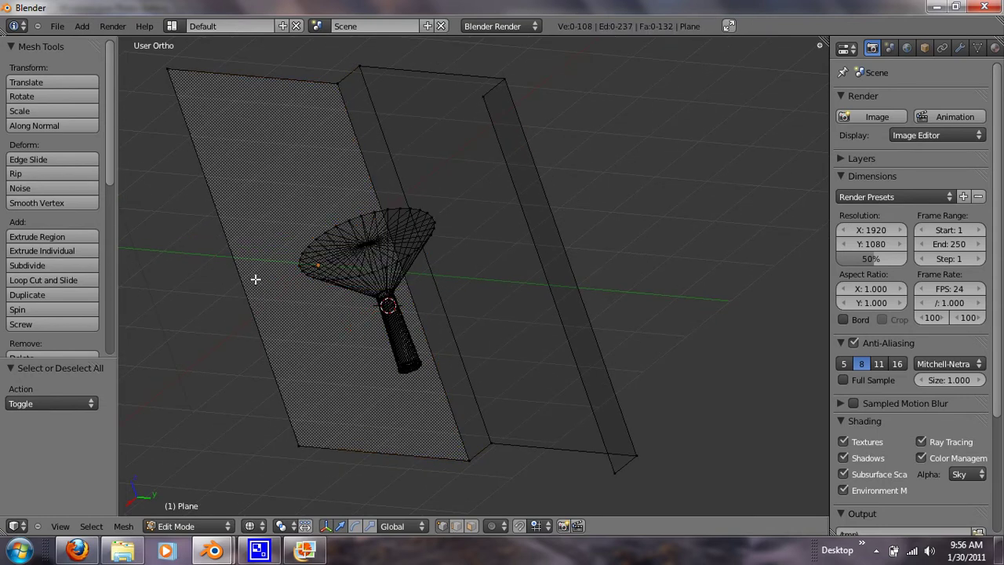
middle_drag(256, 278, 314, 225)
key(b)
drag(329, 127, 475, 402)
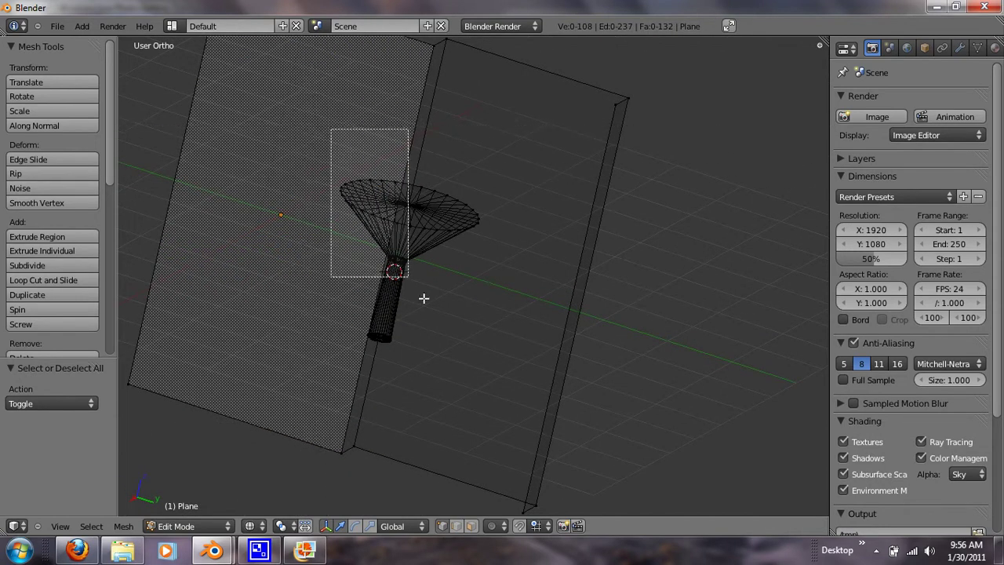
key(b)
drag(453, 203, 502, 258)
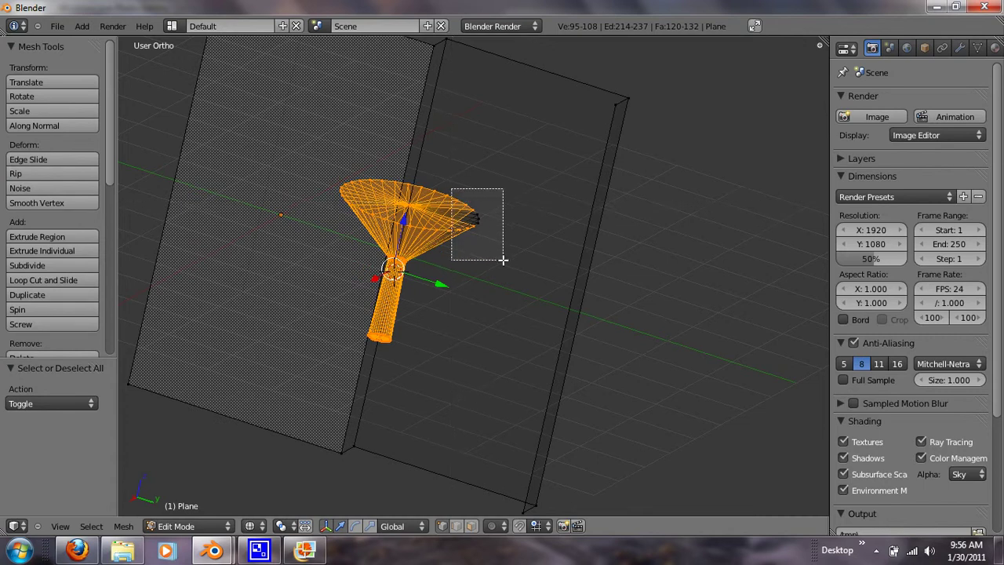
middle_drag(447, 318, 481, 324)
Rotate the lamp 90 degrees onto its side and shrink it to about 0.29
key(KP_7)
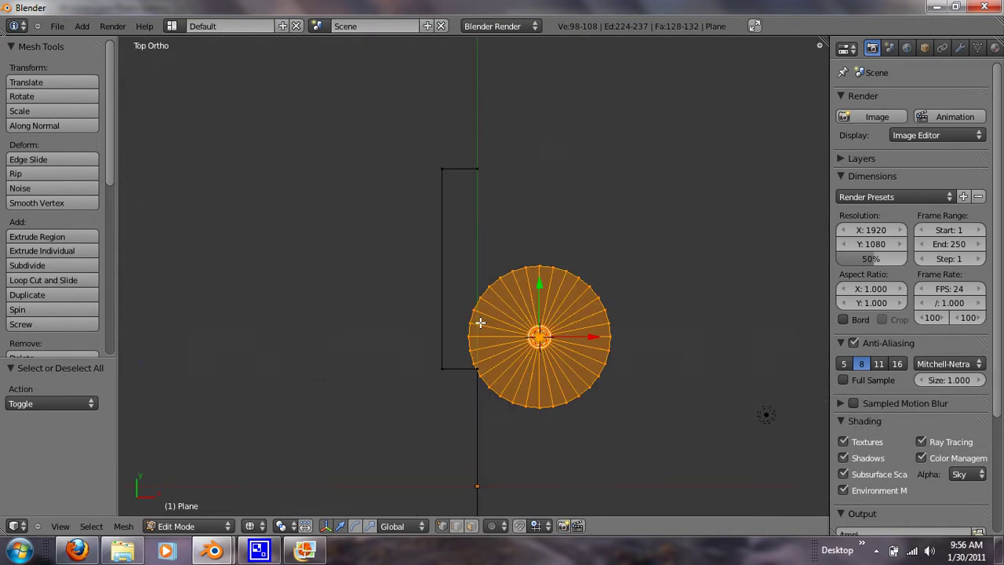
key(KP_1)
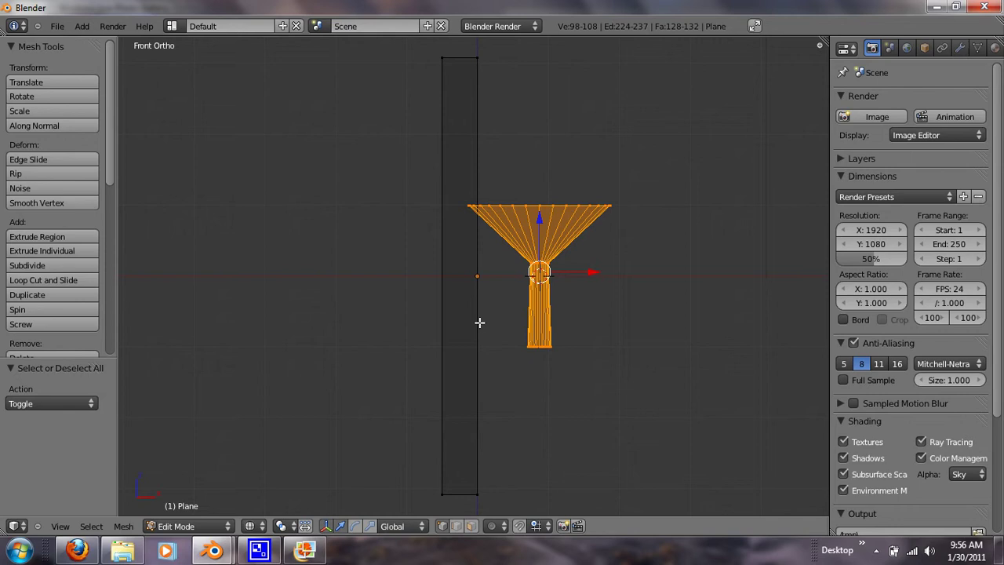
text(r90)
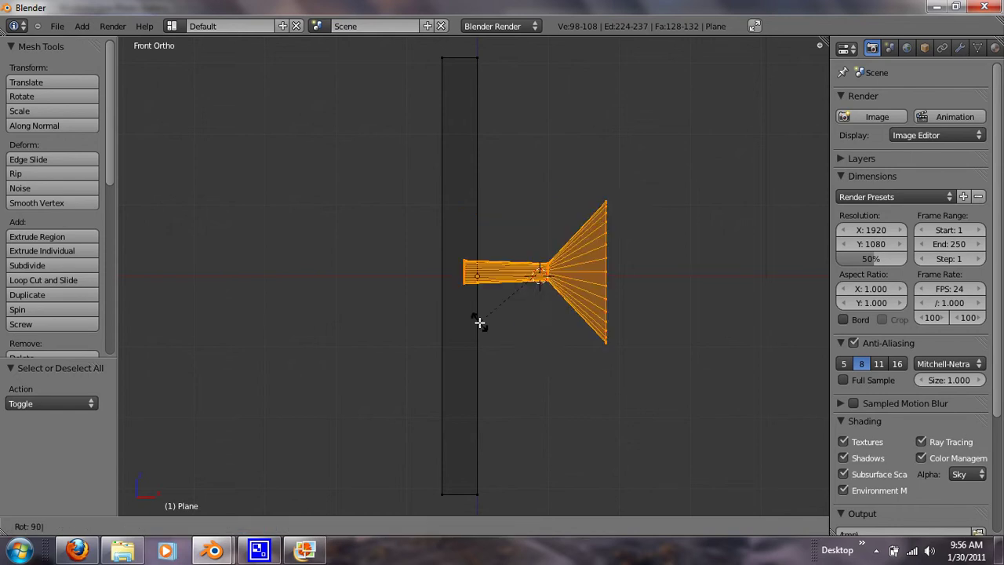
key(Return)
key(s)
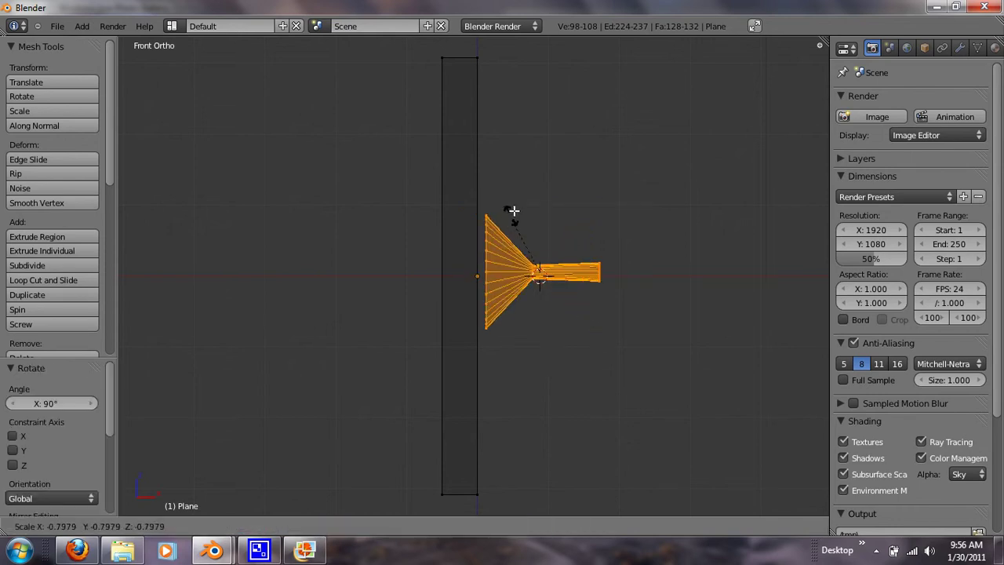
click(518, 267)
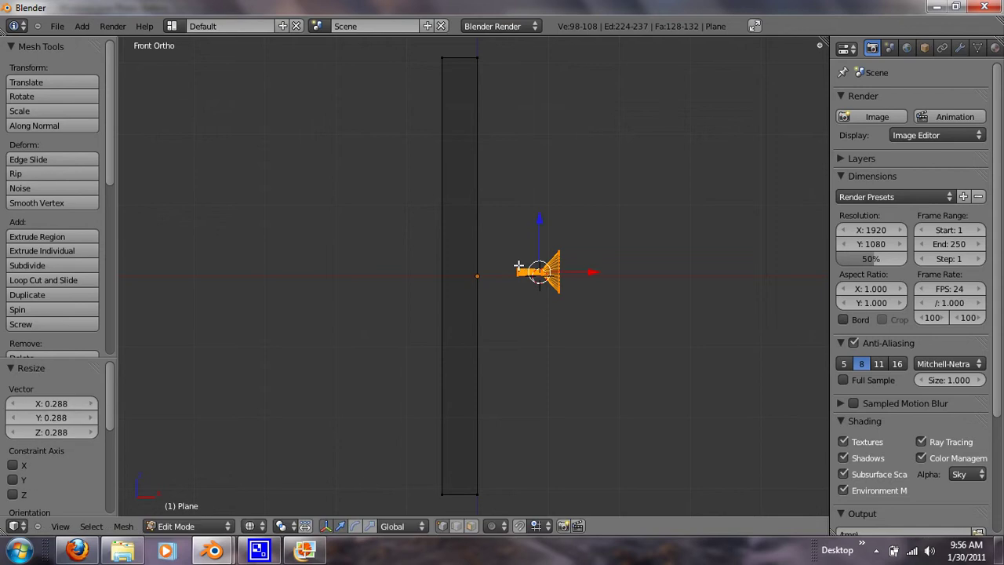
In side view, reposition the lamp along Y and shrink it to about 0.7
key(KP_3)
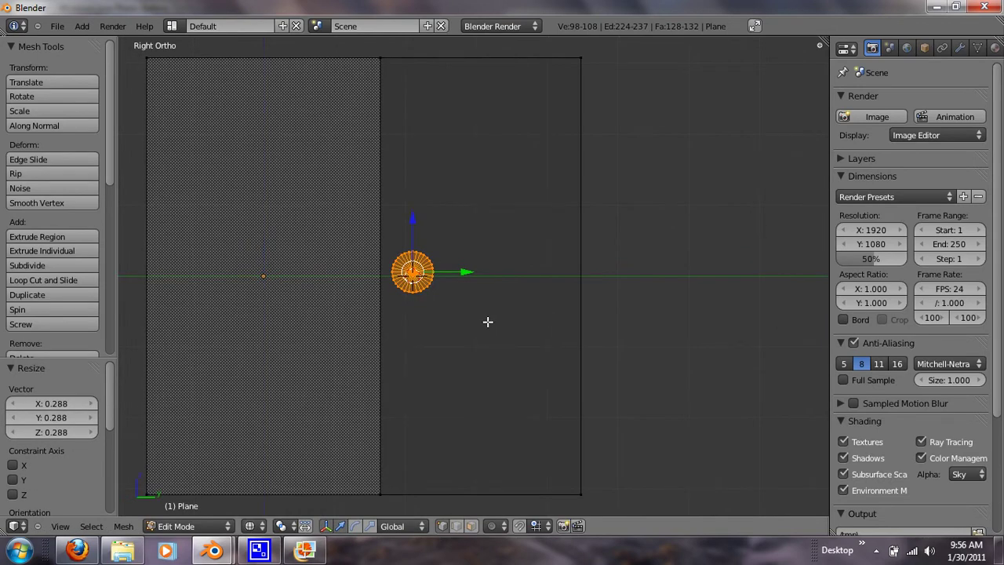
key(g)
key(y)
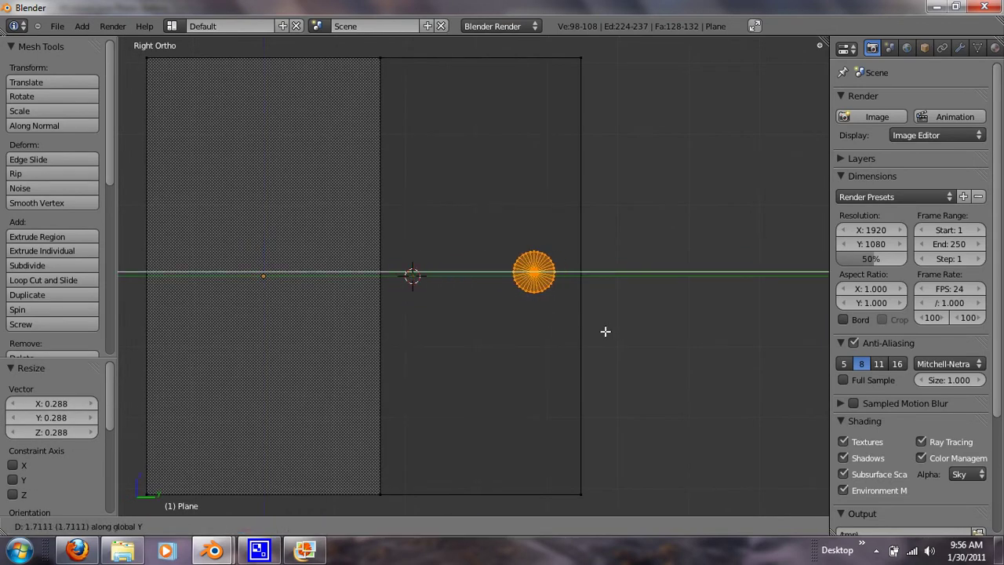
click(605, 331)
key(g)
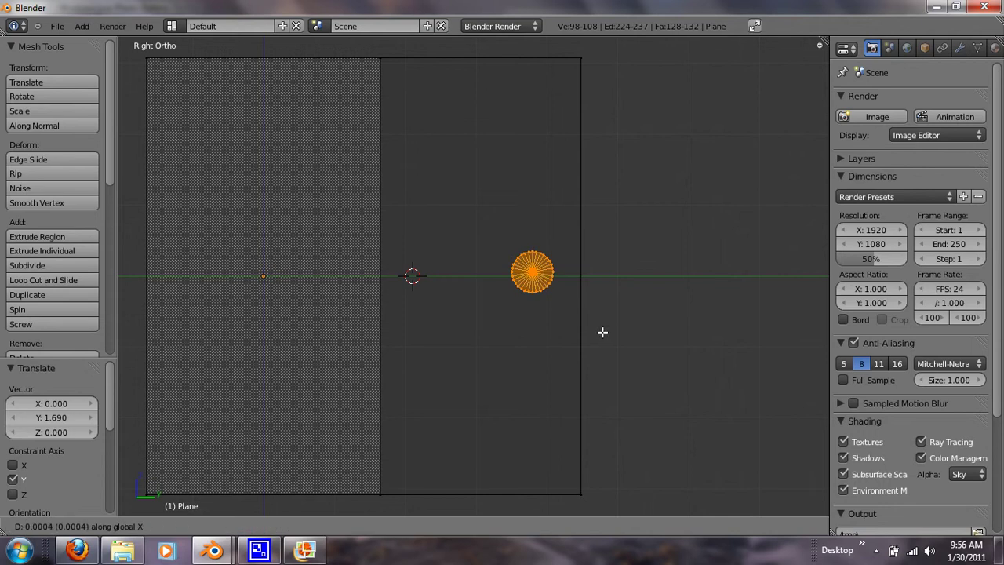
key(x)
key(x)
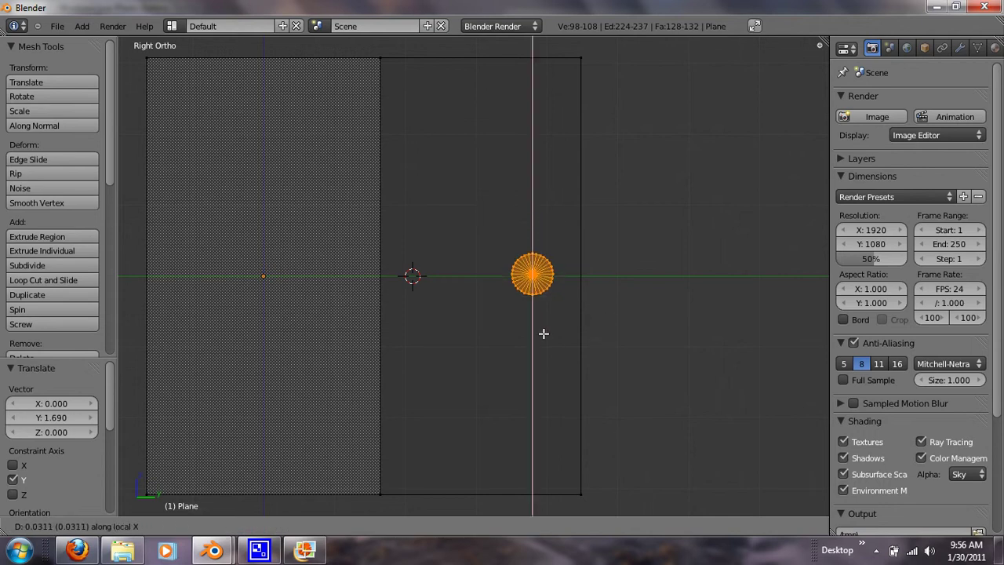
click(545, 331)
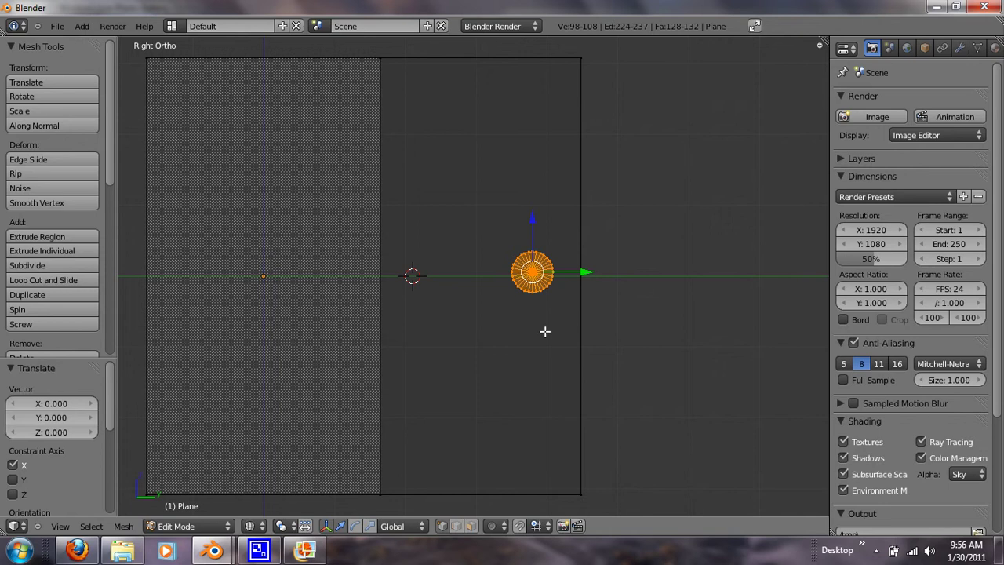
key(s)
click(546, 313)
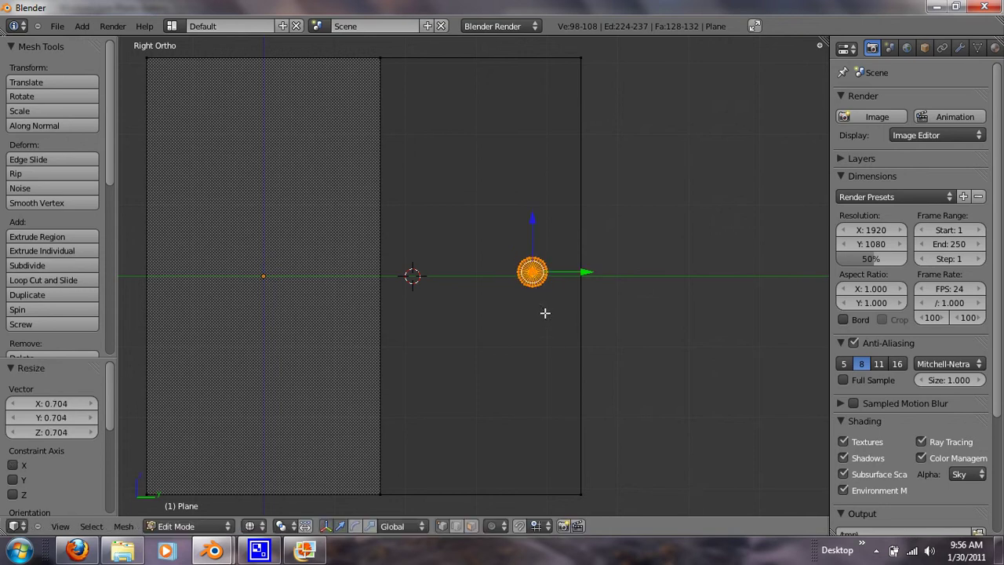
Nudge the lamp slightly along Y and lower it a little along Z
key(g)
key(y)
click(554, 313)
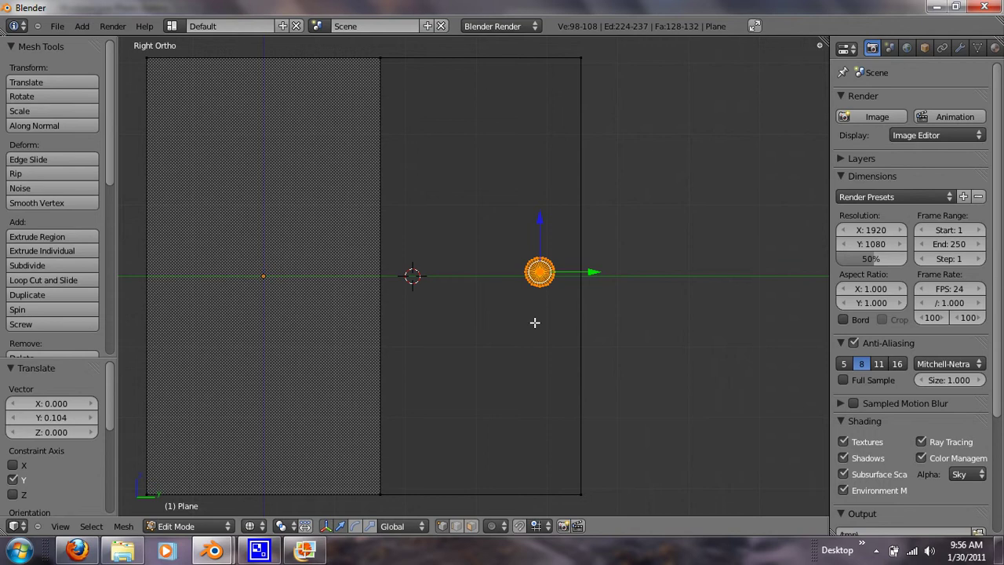
key(g)
key(z)
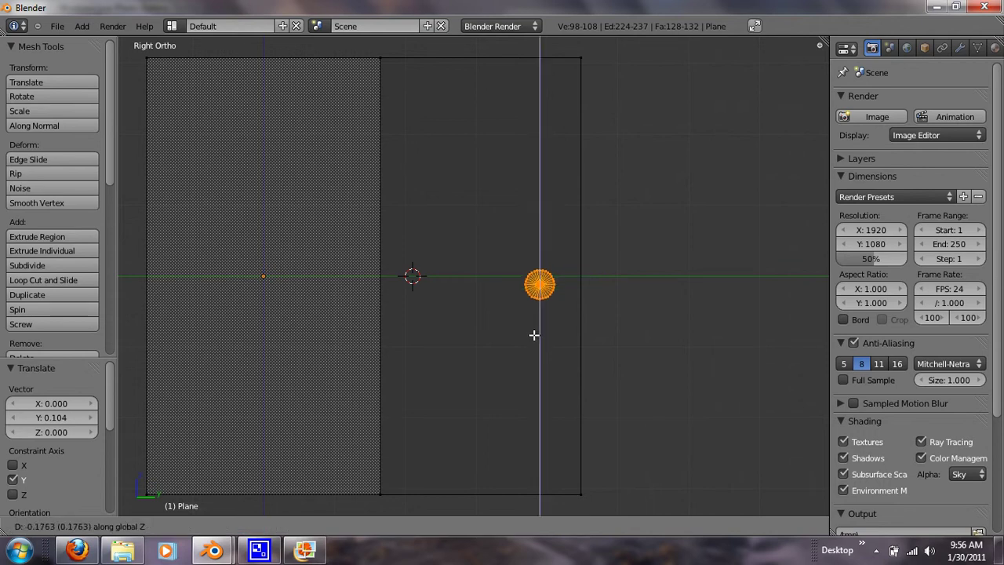
click(534, 335)
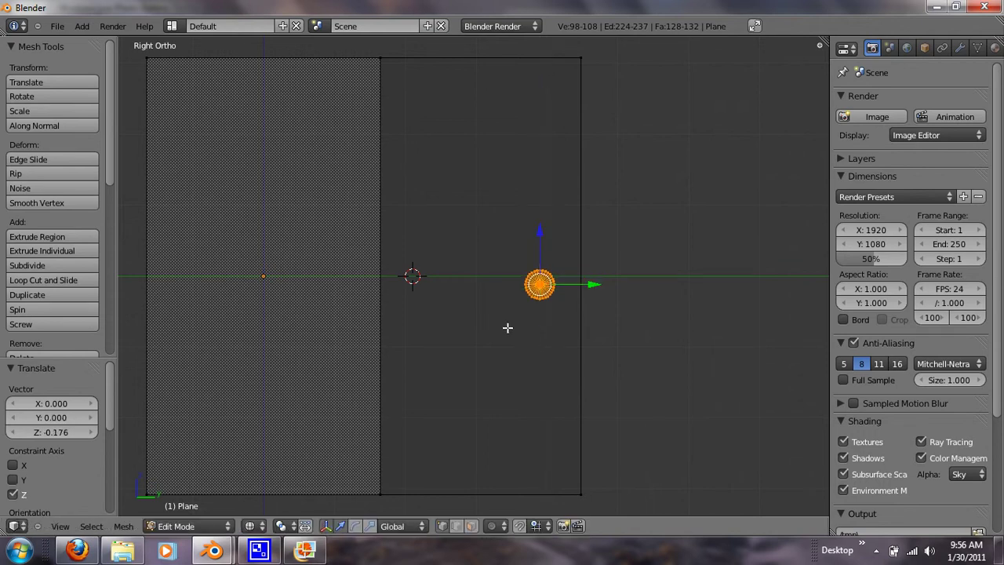
From the top view, slide the lamp along X until its stem touches the wall
key(KP_7)
scroll(502, 299, up, 2)
scroll(502, 299, up, 3)
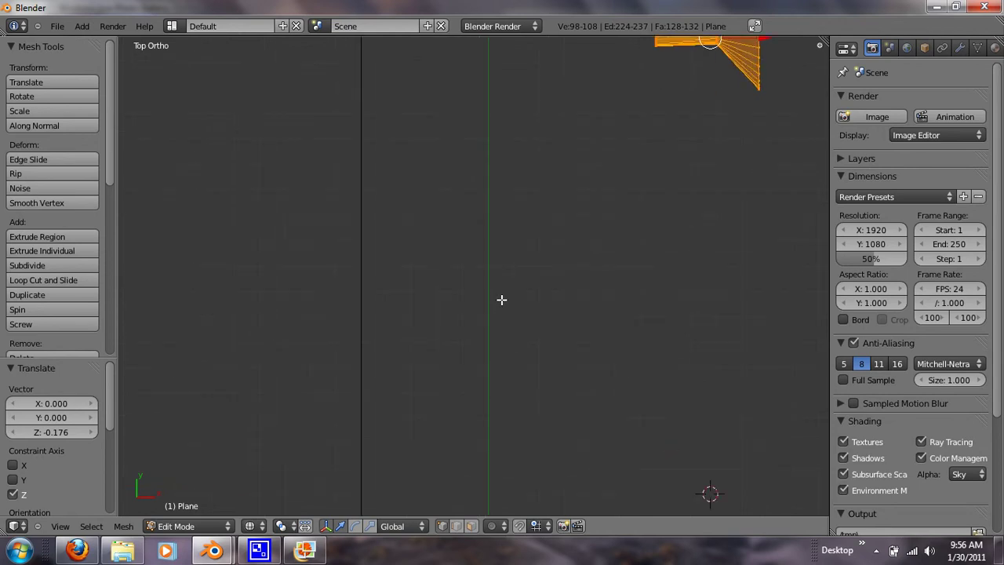
scroll(502, 300, down, 2)
key(g)
key(x)
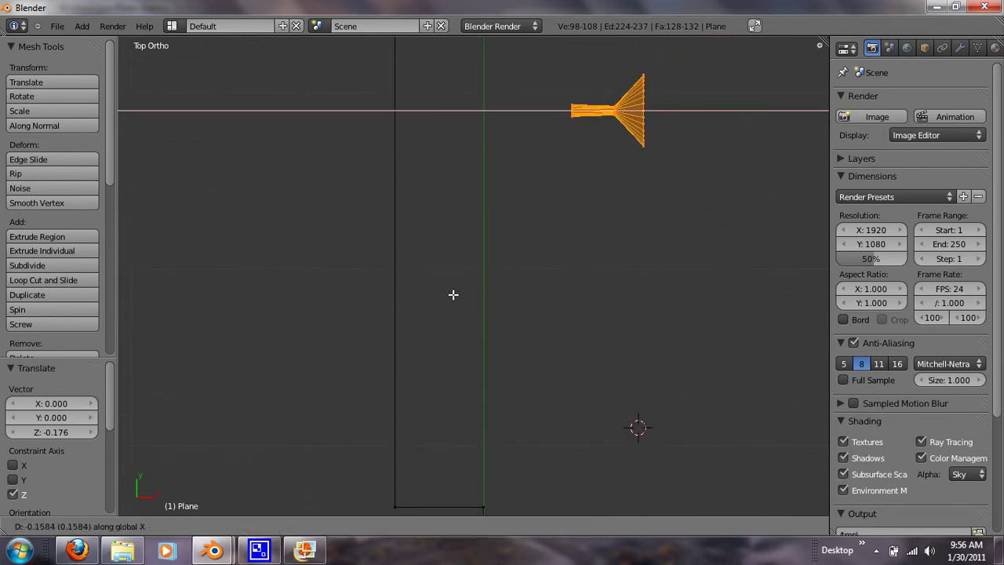
click(296, 304)
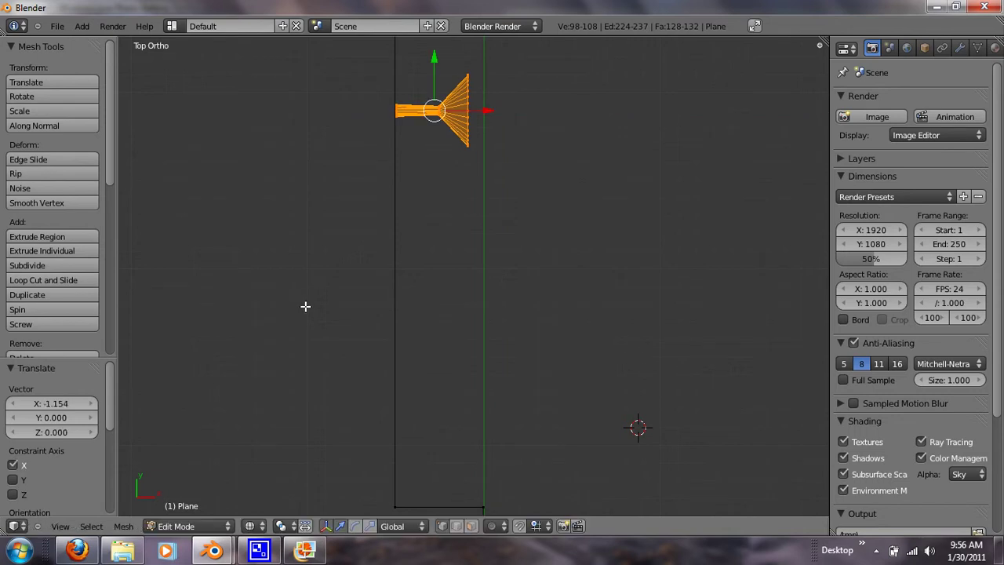
key(KP_3)
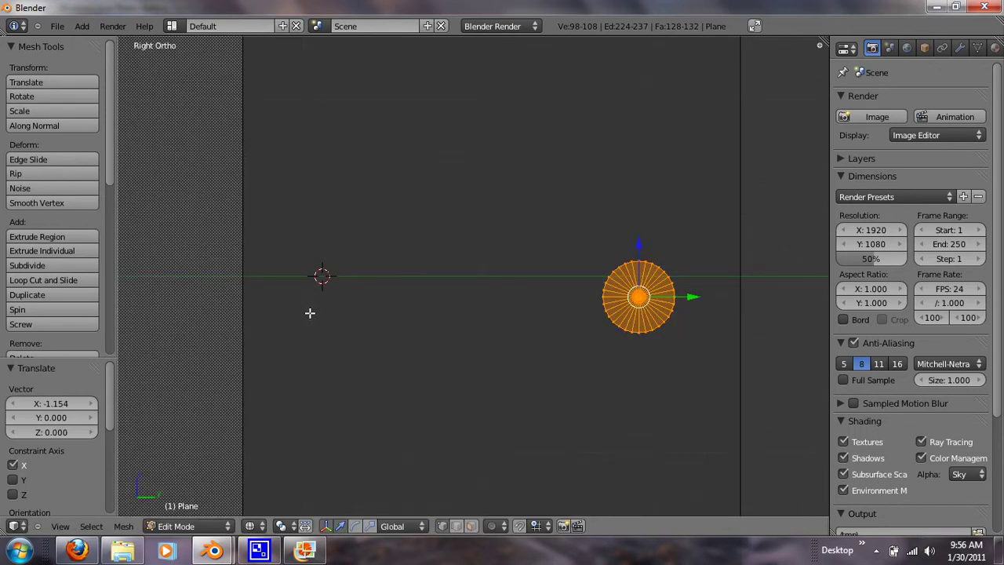
Orbit around the wall and re-enter edit mode with the wall mesh deselected
scroll(310, 313, down, 1)
scroll(310, 314, down, 4)
key(a)
mouse_move(323, 319)
middle_down()
mouse_move(504, 332)
mouse_move(443, 350)
mouse_move(350, 321)
mouse_move(339, 328)
middle_up()
key(Tab)
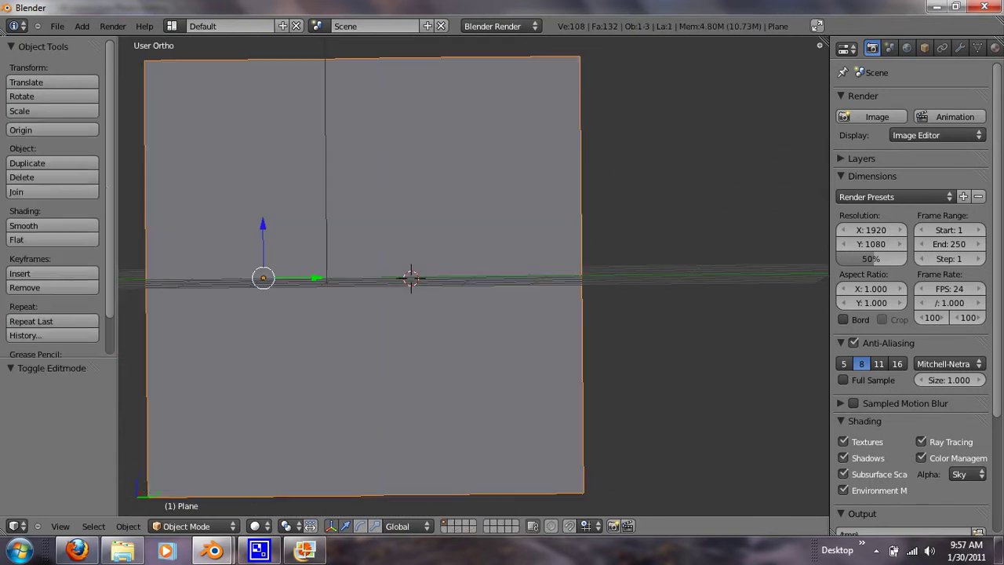
mouse_move(438, 342)
middle_down()
mouse_move(493, 348)
mouse_move(518, 316)
mouse_move(410, 303)
middle_up()
key(Tab)
In wireframe, box-select all the lamp's vertices and apply Smooth shading
key(z)
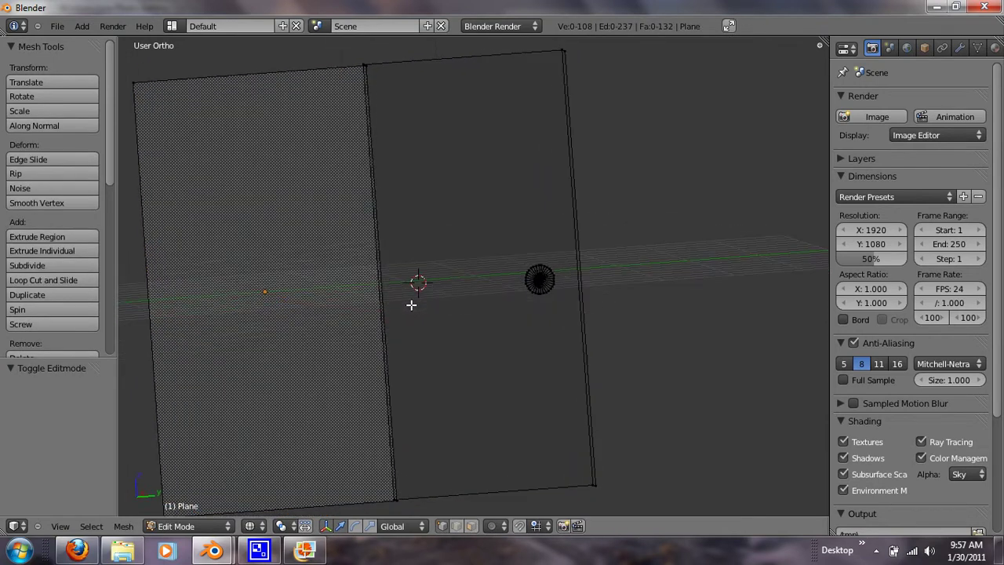
key(b)
drag(513, 251, 596, 331)
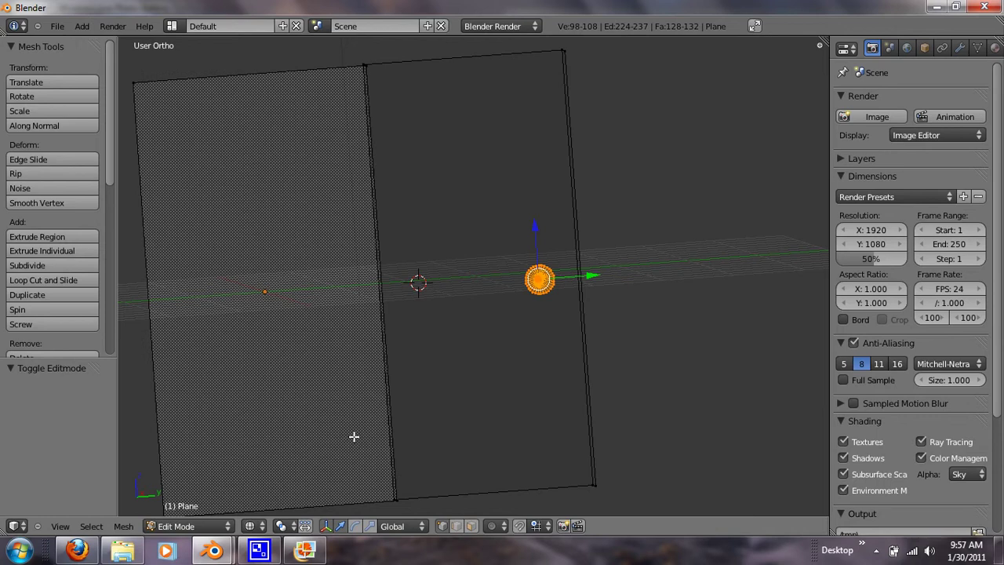
scroll(48, 284, down, 3)
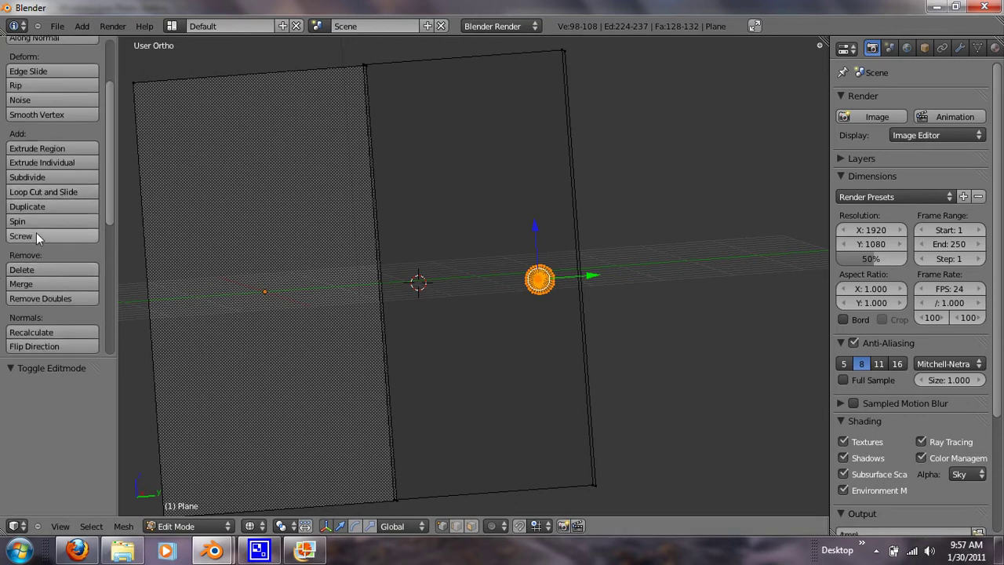
scroll(36, 232, down, 2)
scroll(58, 352, down, 1)
scroll(58, 351, down, 1)
click(47, 322)
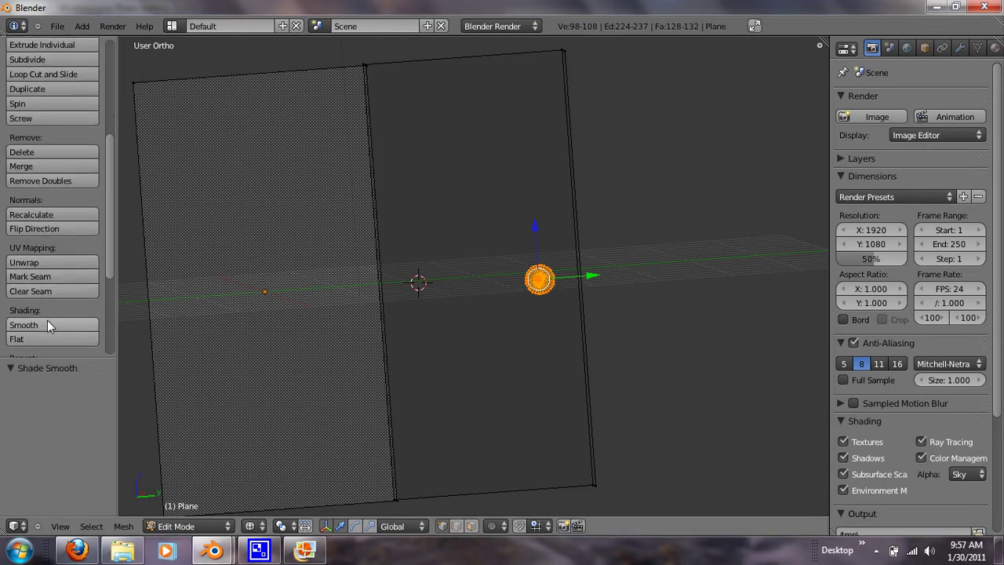
Return to solid object mode, orbit to a near-front view, and place the 3D cursor on the wall's left
key(z)
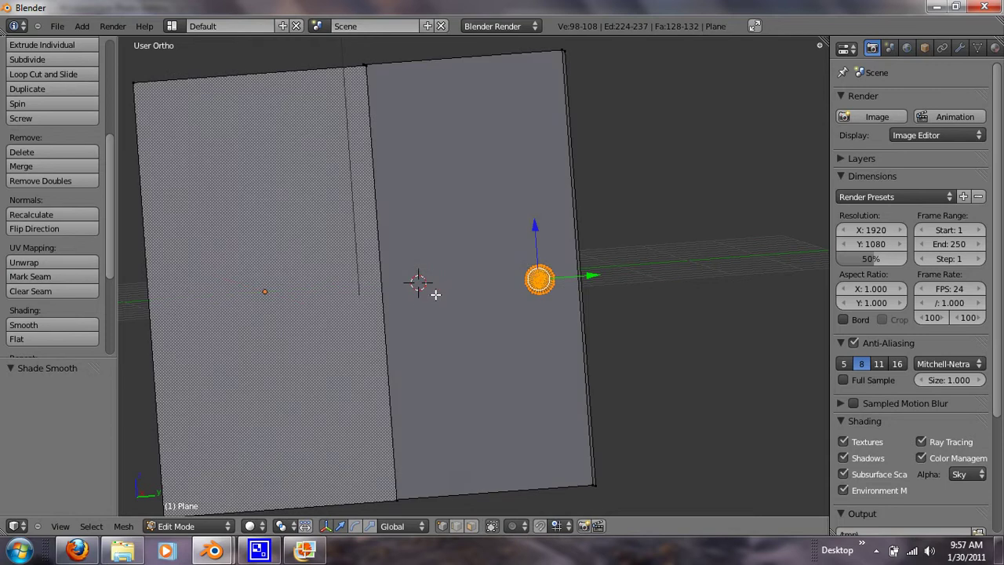
key(Tab)
mouse_move(379, 307)
middle_down()
mouse_move(348, 294)
mouse_move(429, 339)
middle_up()
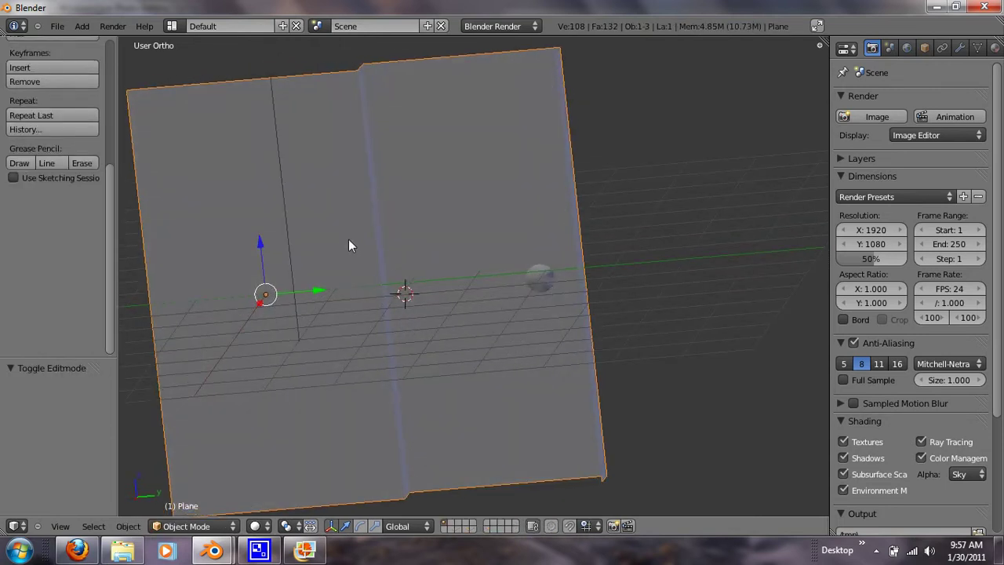
middle_drag(348, 239, 357, 221)
click(254, 220)
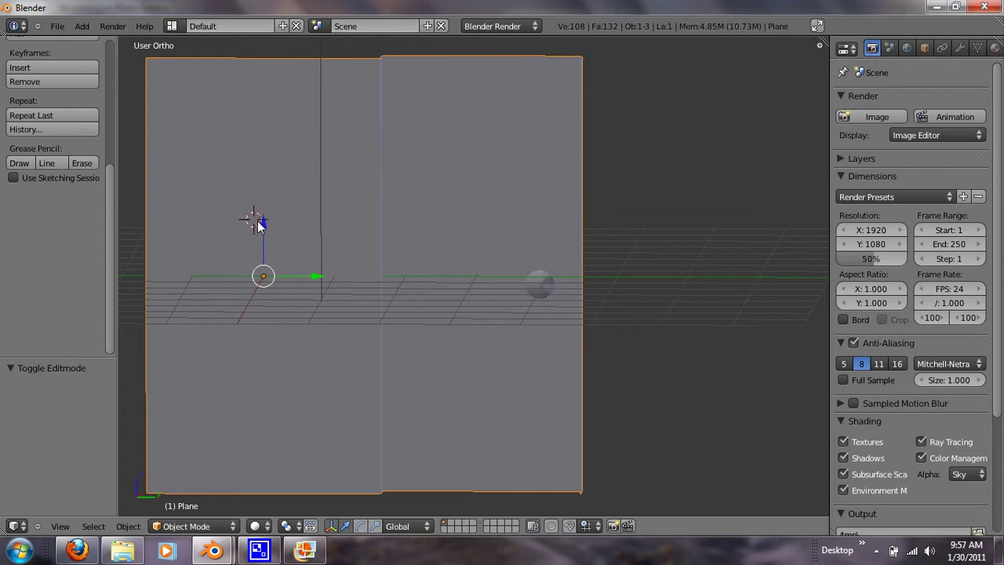
scroll(235, 205, down, 2)
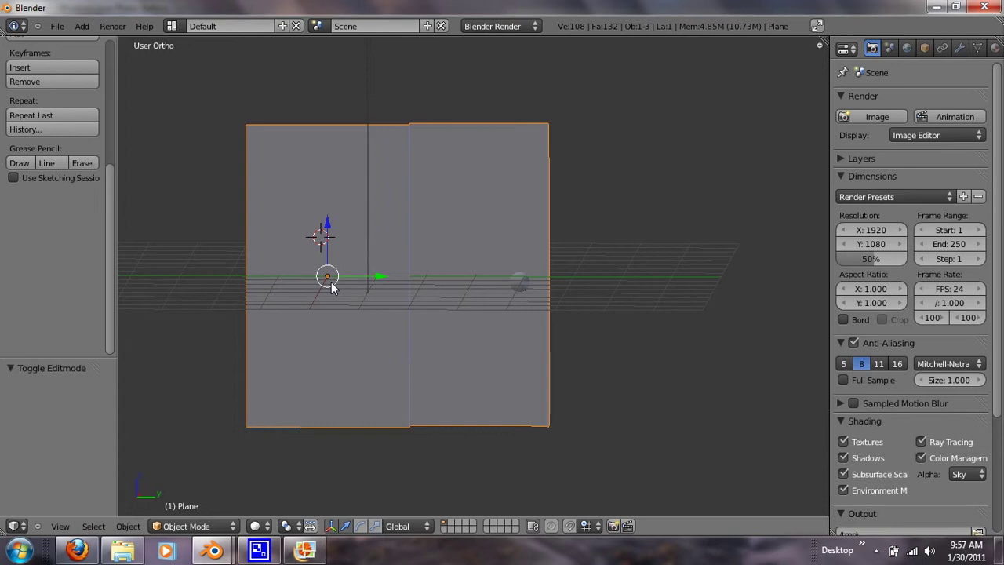
Reset the 3D cursor to the scene centre and add a cylinder scaled to about 0.36
key(shift+s)
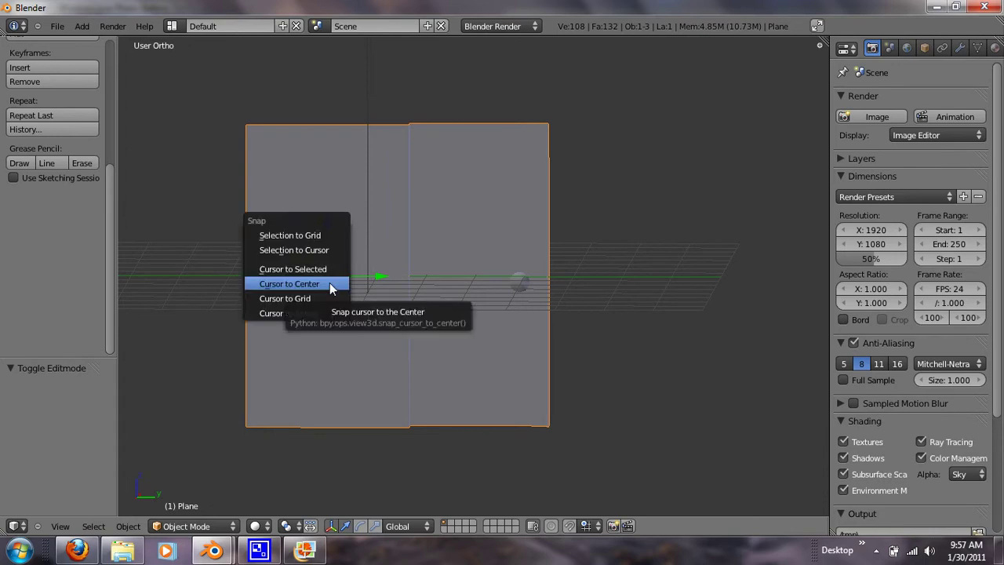
click(329, 284)
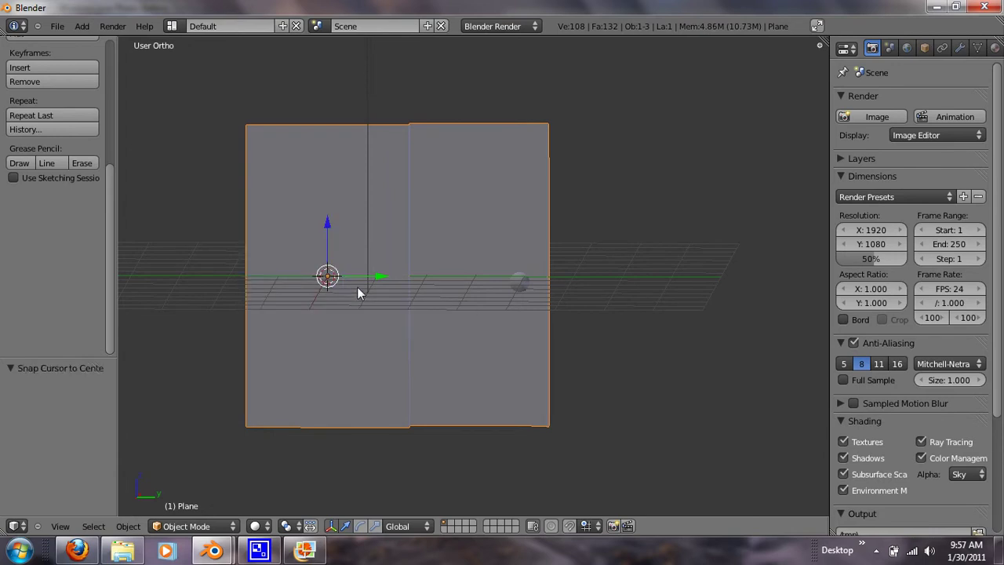
key(space)
text(cylinder)
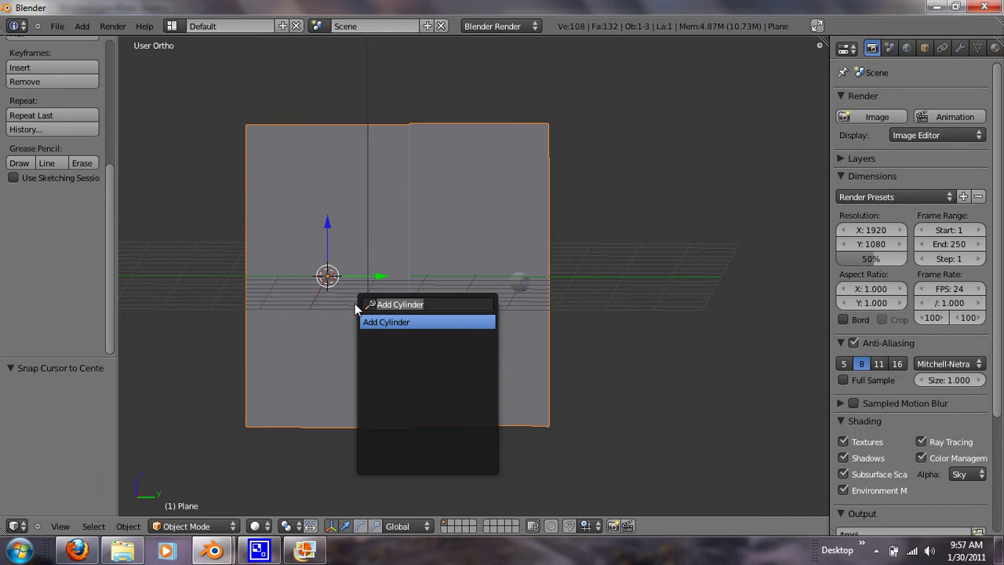
key(Return)
key(s)
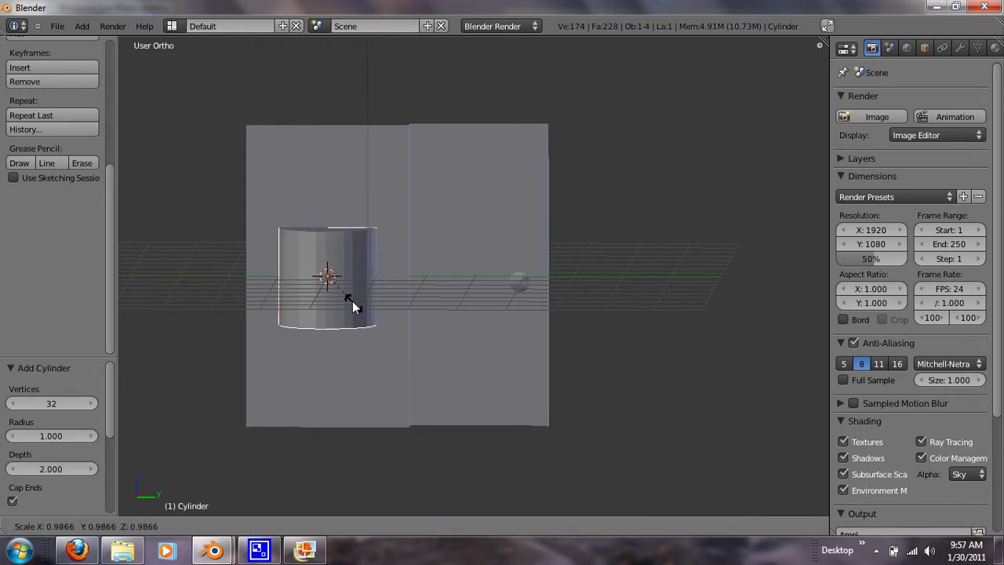
click(342, 284)
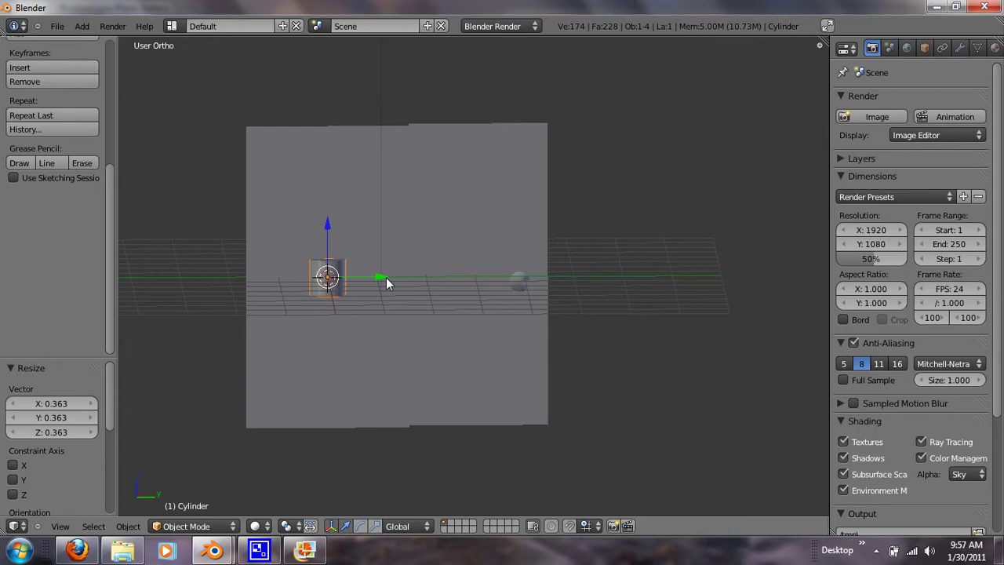
Raise the cylinder about 0.81 units along Z
key(g)
key(z)
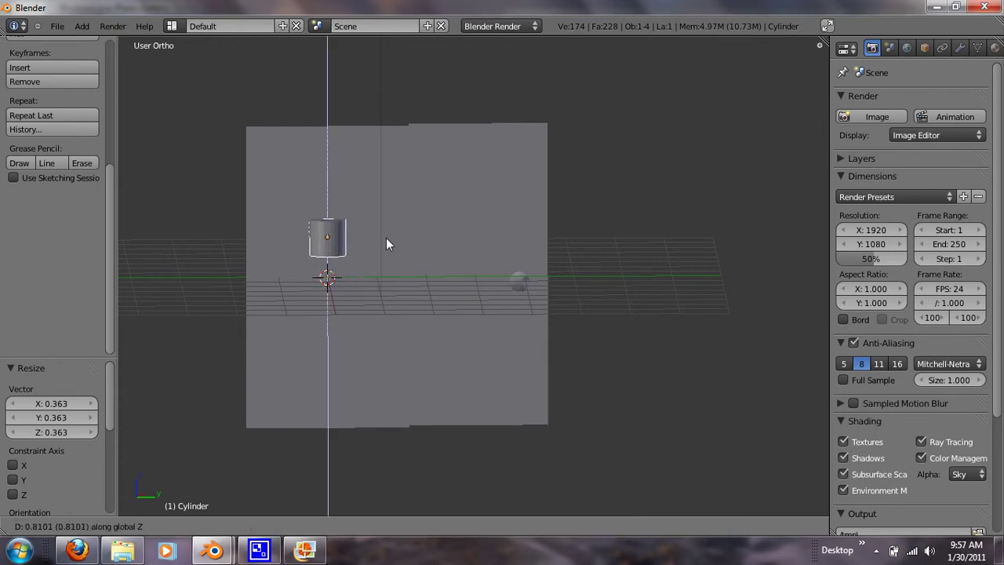
click(386, 238)
mouse_move(389, 253)
middle_down()
mouse_move(372, 255)
mouse_move(388, 251)
middle_up()
Switch to an orthographic top view zoomed in and centred on the cylinder
key(KP_3)
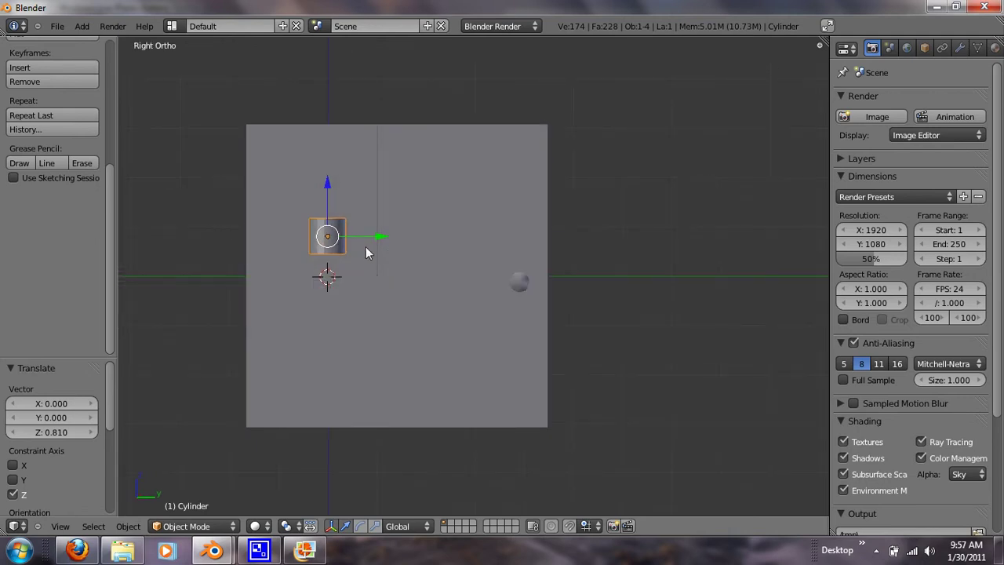
key(KP_5)
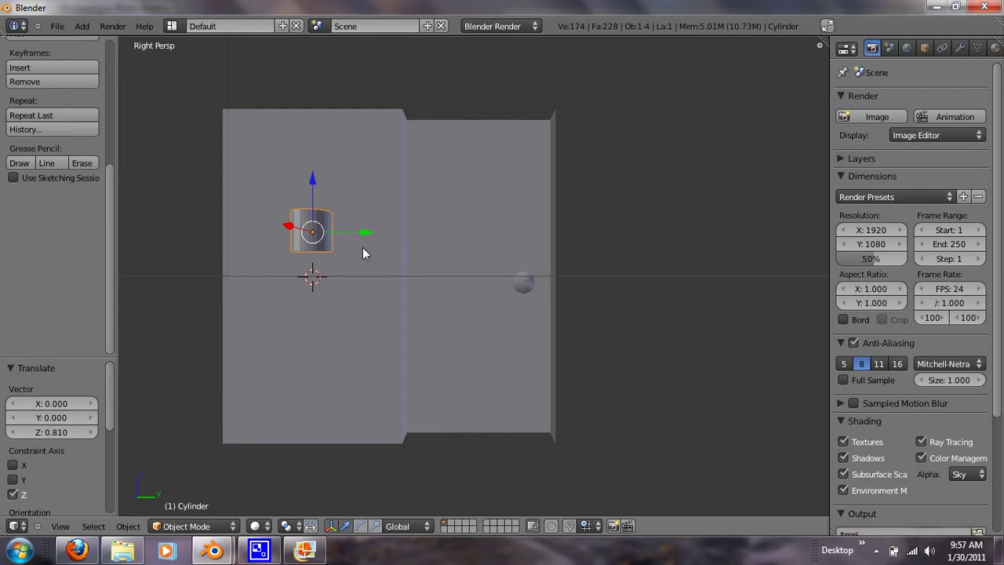
middle_drag(363, 250, 375, 265)
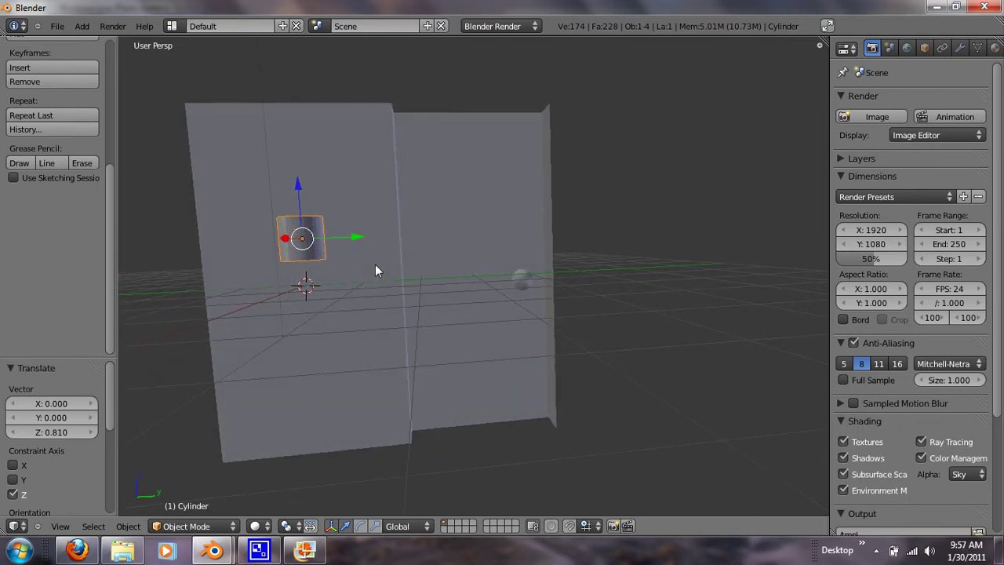
key(KP_7)
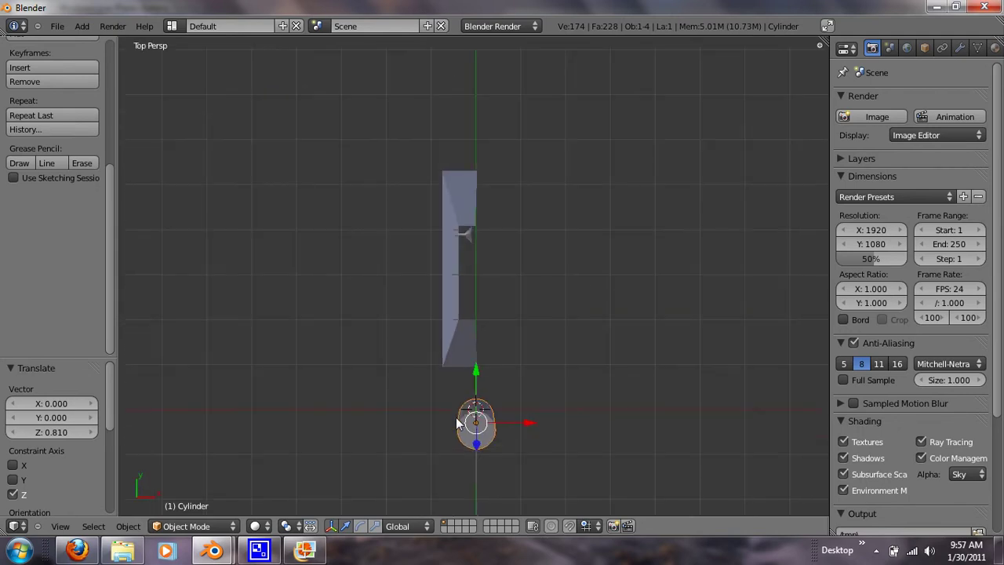
key(KP_5)
scroll(456, 418, up, 3)
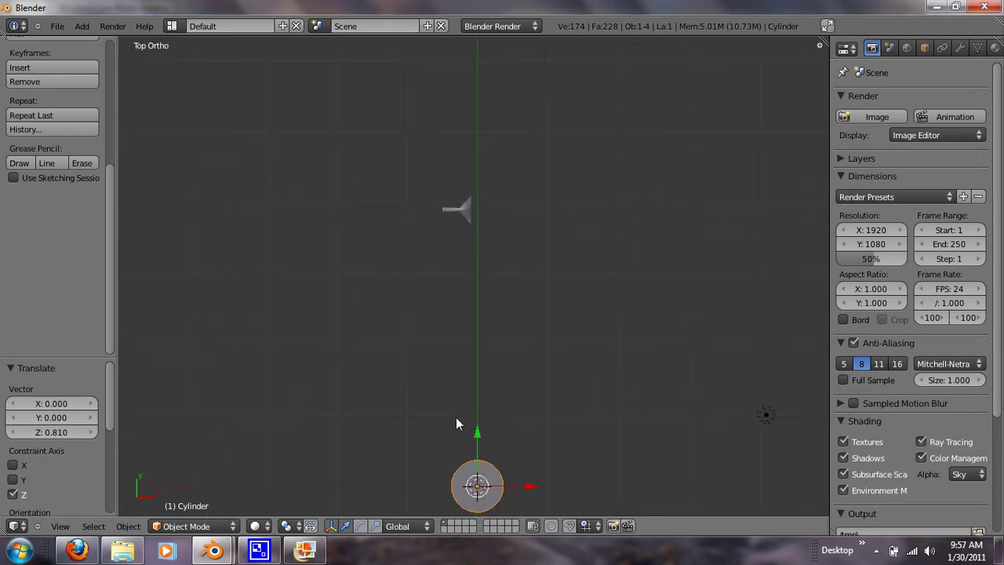
shift+middle_drag(456, 418, 397, 143)
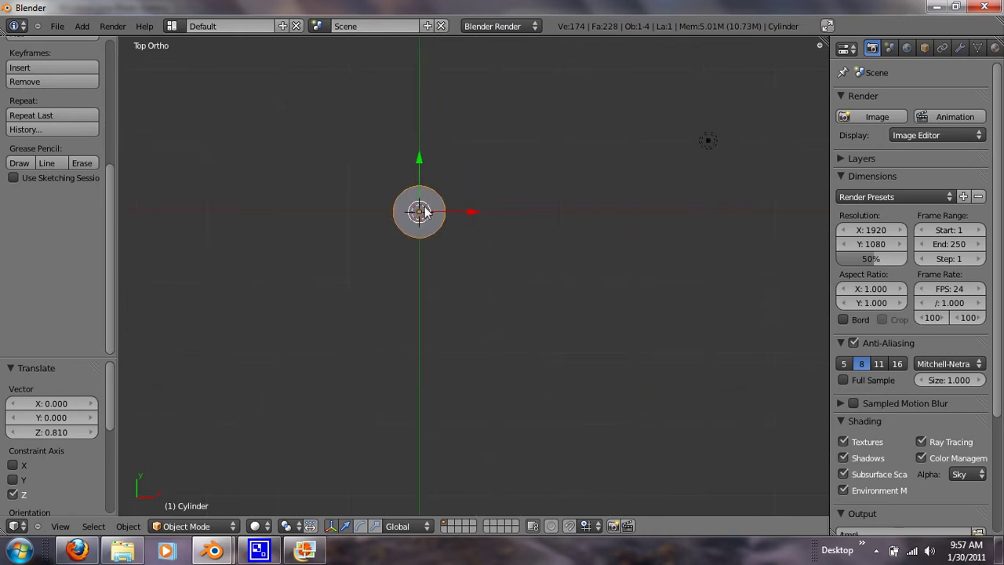
In edit mode, box-select the cylinder's top cap and delete its faces
key(Tab)
shift+middle_drag(391, 200, 411, 236)
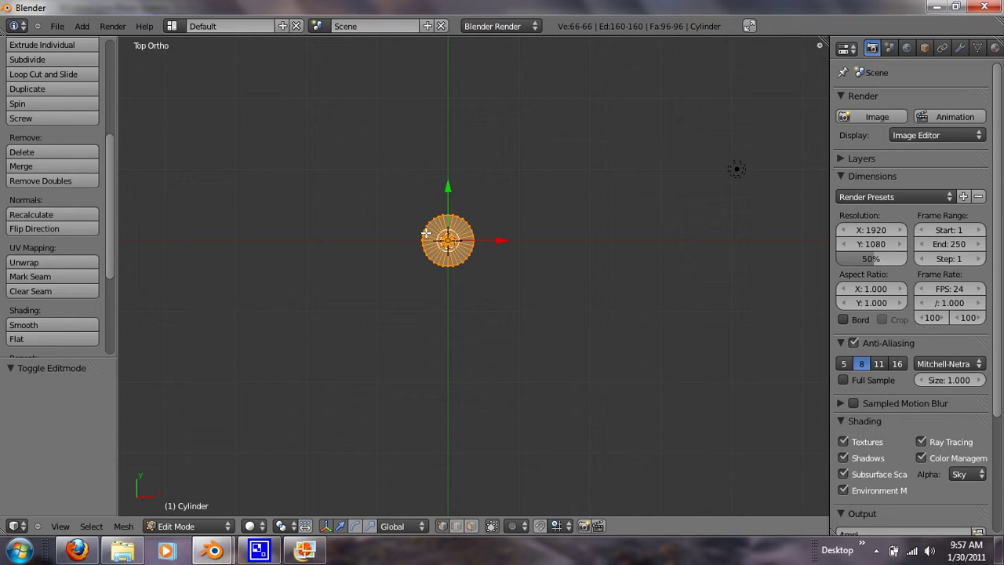
key(a)
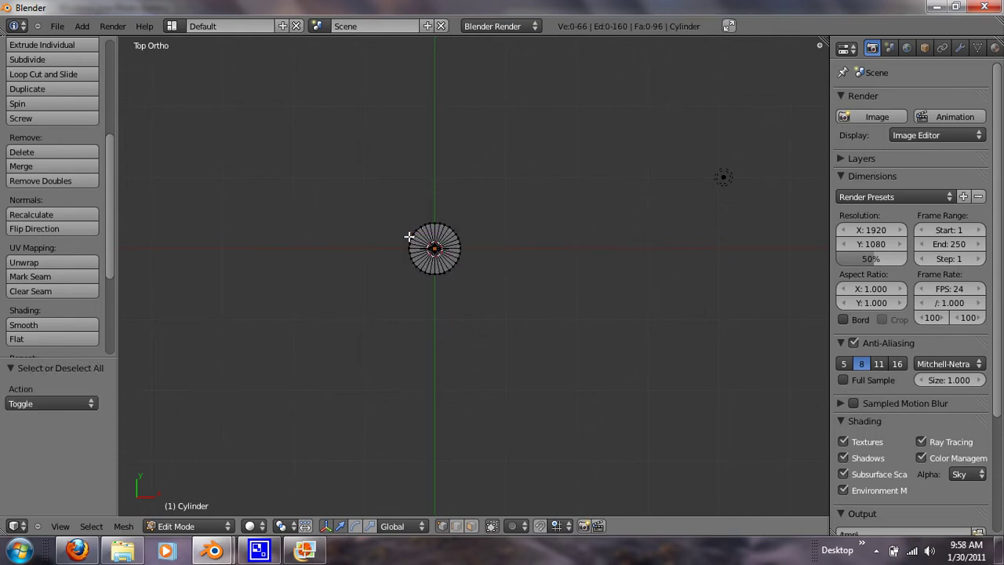
key(b)
drag(403, 215, 525, 319)
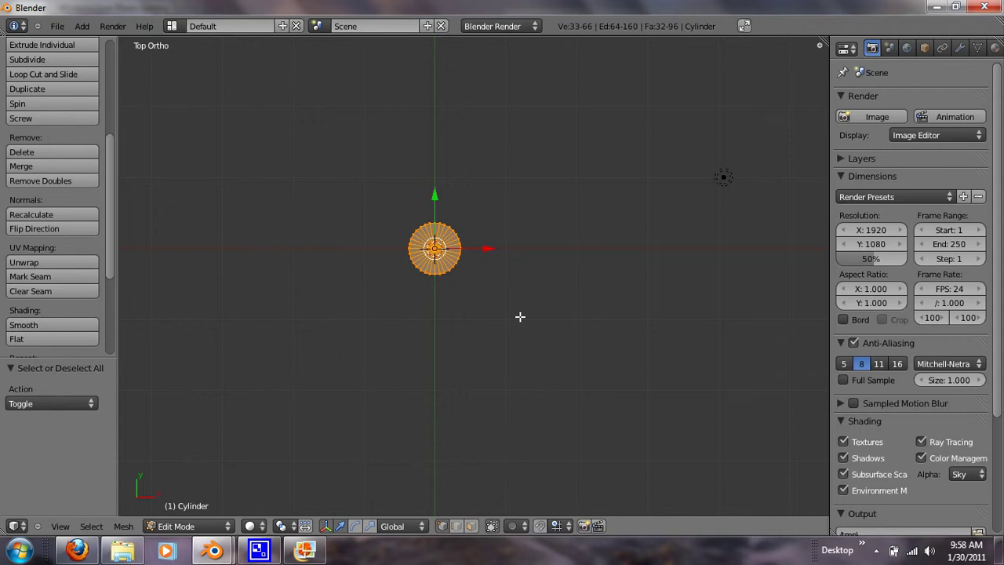
key(x)
click(520, 316)
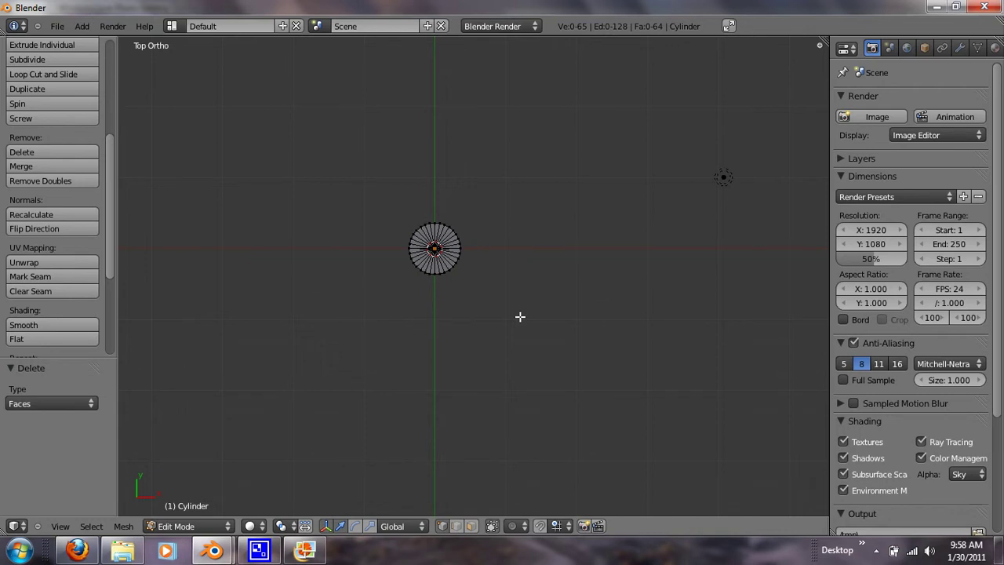
Delete the bottom cap faces from below, then select all and return to object mode
key(ctrl+KP_7)
key(b)
drag(382, 258, 505, 364)
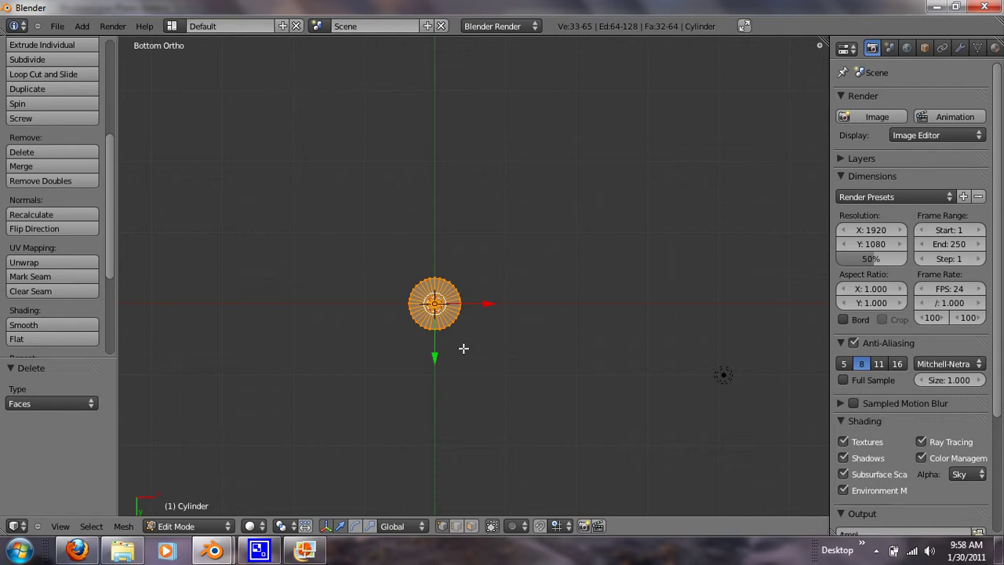
key(x)
click(464, 347)
key(KP_3)
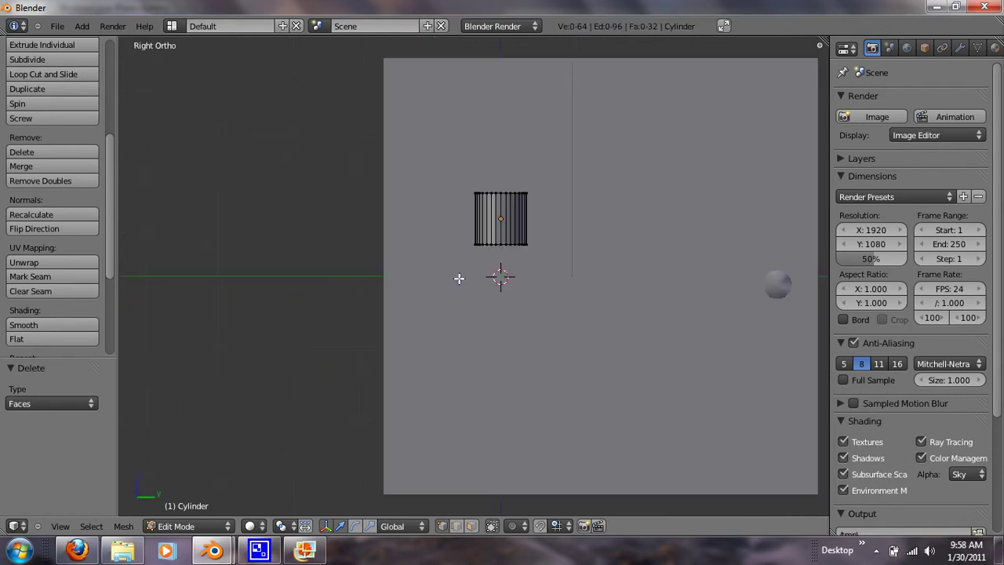
mouse_move(455, 280)
middle_down()
mouse_move(531, 322)
mouse_move(533, 361)
mouse_move(560, 381)
mouse_move(486, 399)
mouse_move(343, 317)
mouse_move(355, 196)
mouse_move(386, 134)
mouse_move(489, 314)
mouse_move(455, 309)
middle_up()
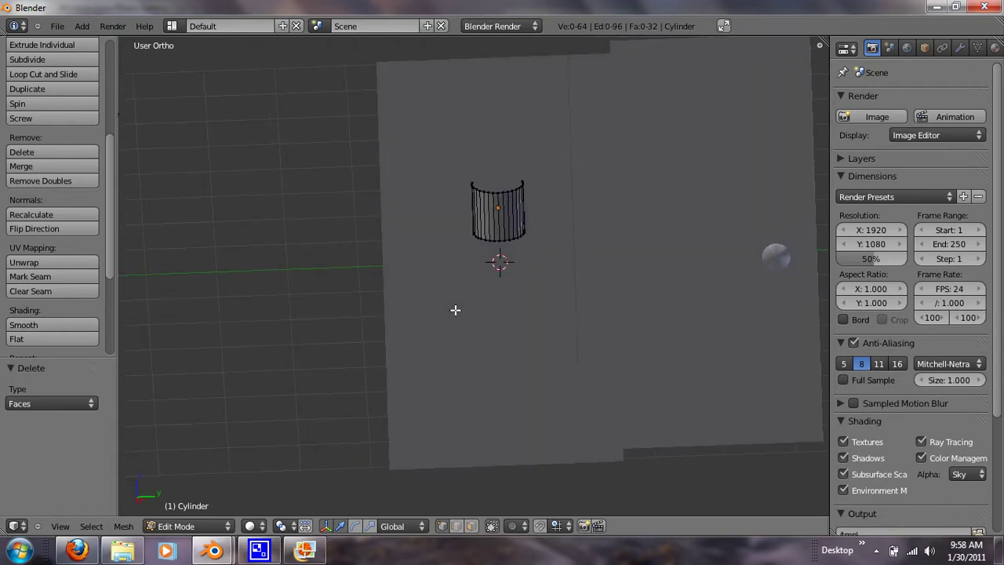
key(a)
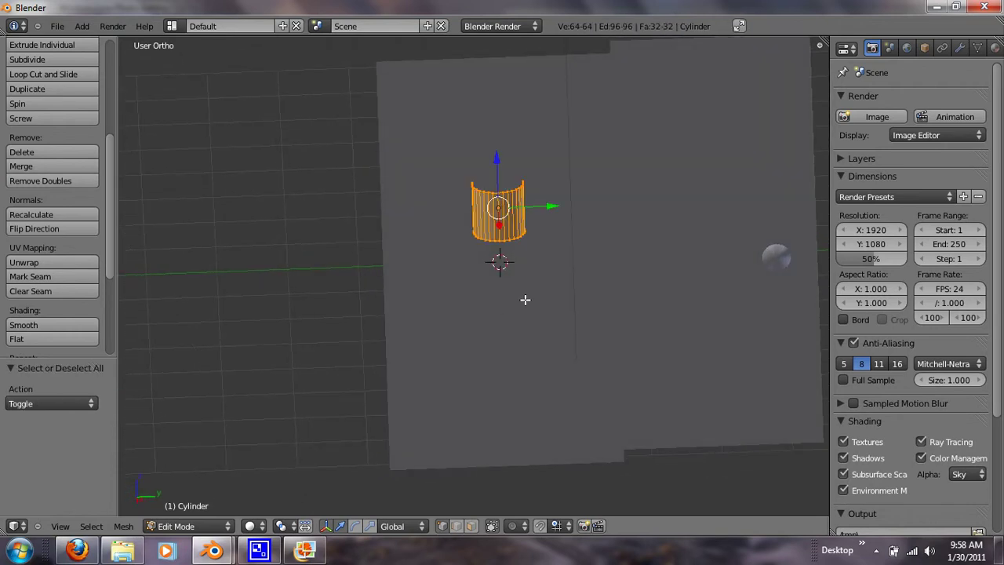
key(Tab)
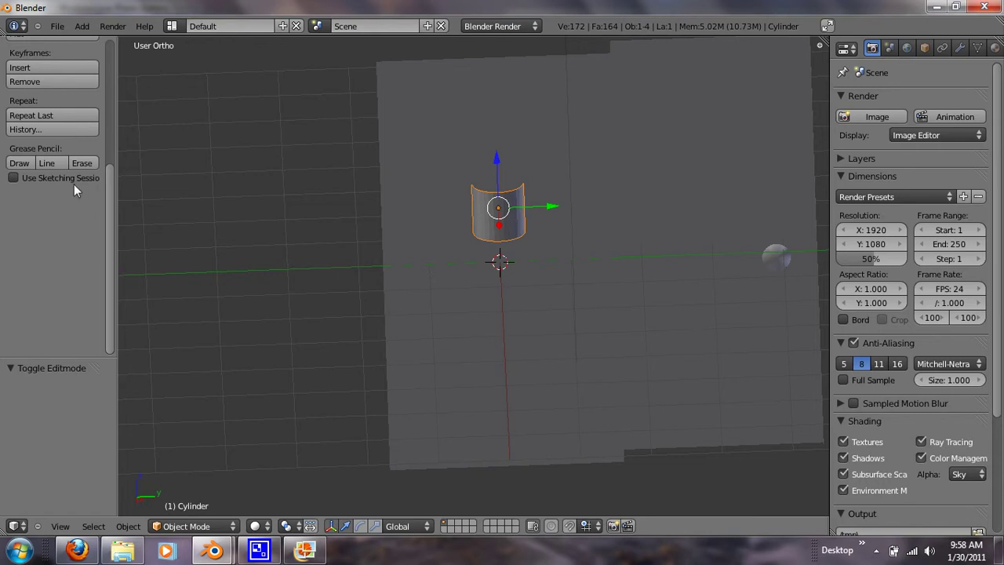
Smooth-shade the tube and select the wall plane
click(54, 164)
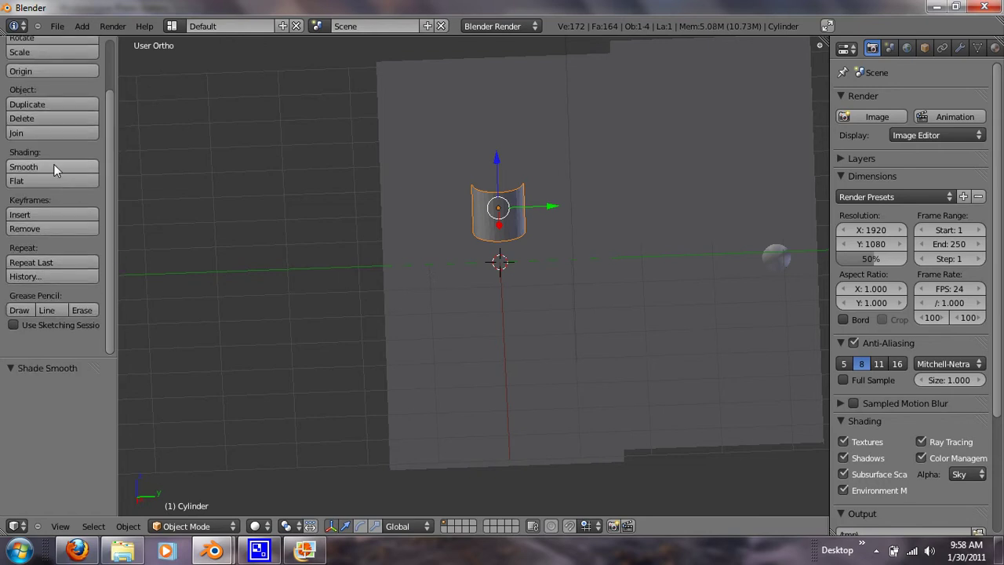
right_click(584, 215)
shift+right_click(527, 222)
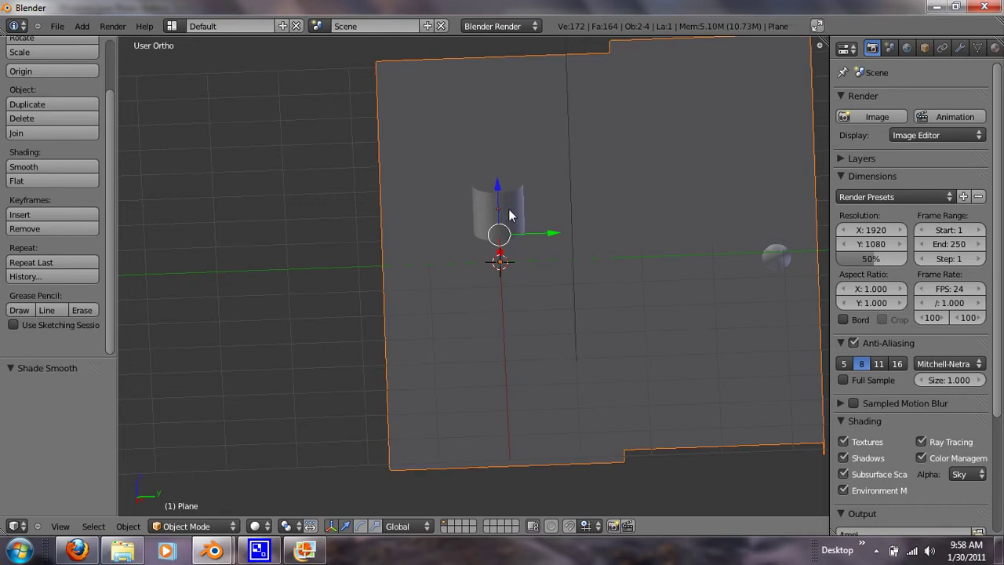
right_click(506, 212)
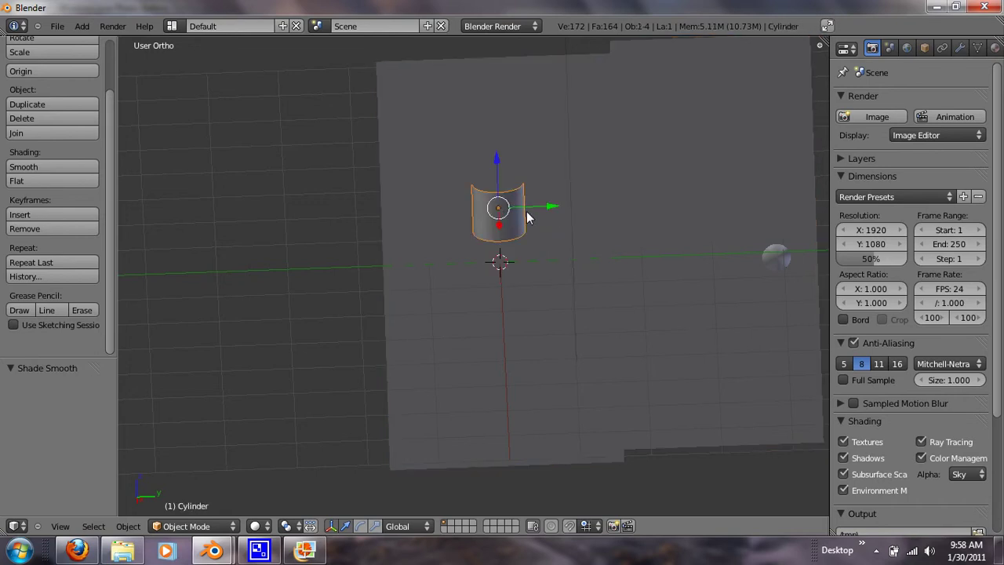
shift+right_click(558, 193)
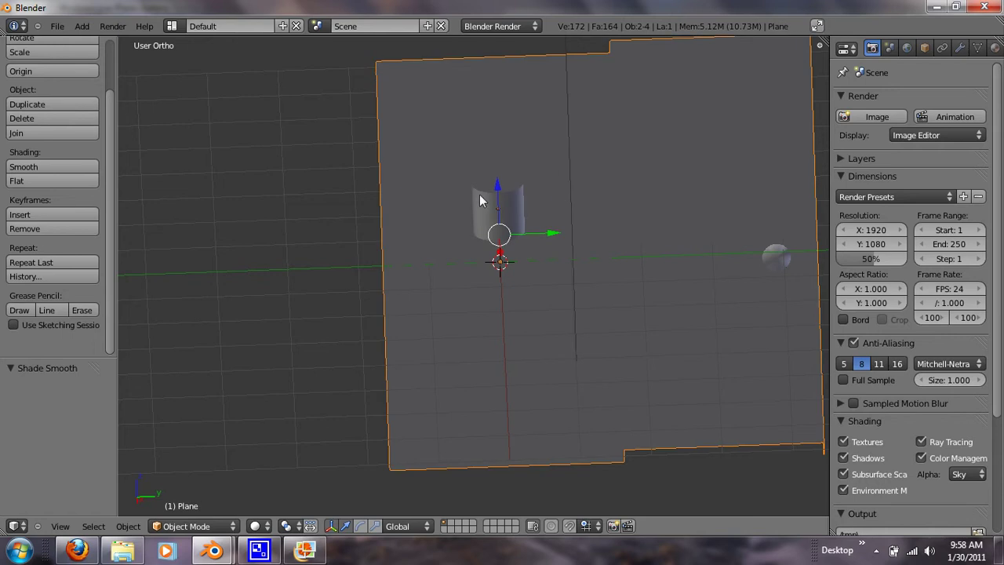
shift+right_click(474, 196)
shift+right_click(507, 213)
mouse_move(508, 207)
middle_down()
mouse_move(477, 303)
mouse_move(482, 390)
middle_up()
Select all of the wall's geometry in edit mode, cancel a move, and exit edit mode
key(Tab)
mouse_move(578, 259)
middle_down()
mouse_move(586, 203)
mouse_move(533, 191)
mouse_move(520, 162)
middle_up()
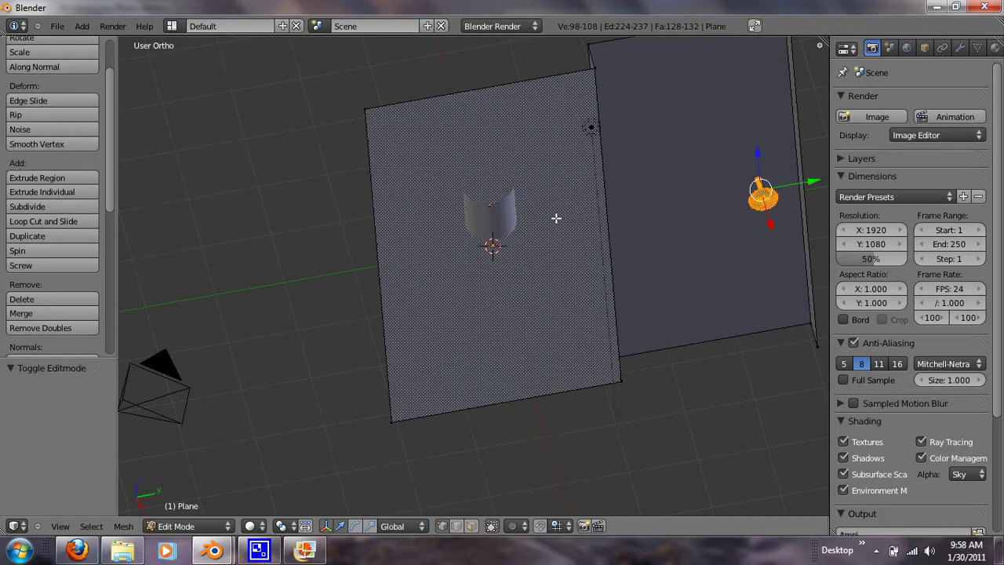
key(a)
key(a)
key(a)
key(a)
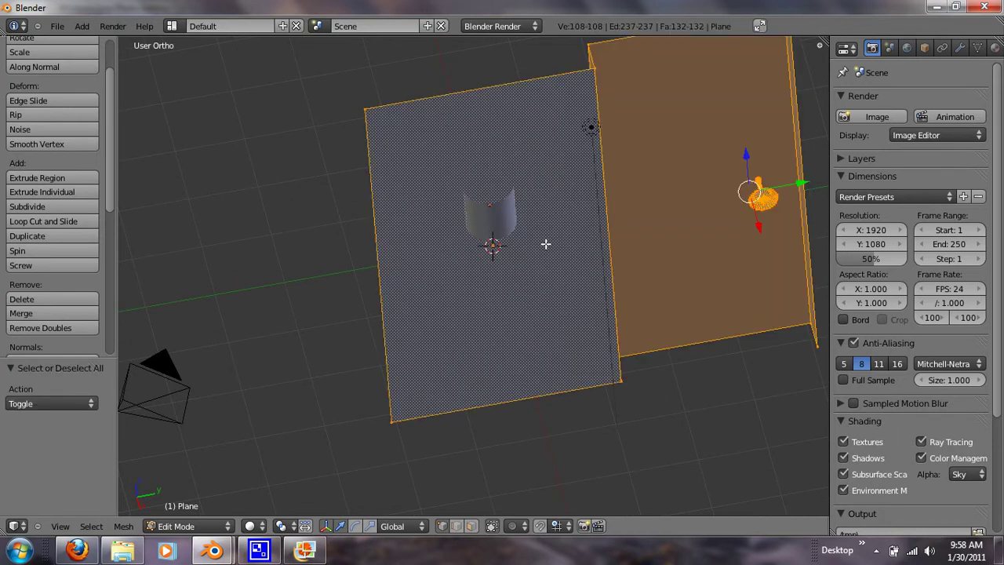
key(g)
right_click(475, 218)
key(Tab)
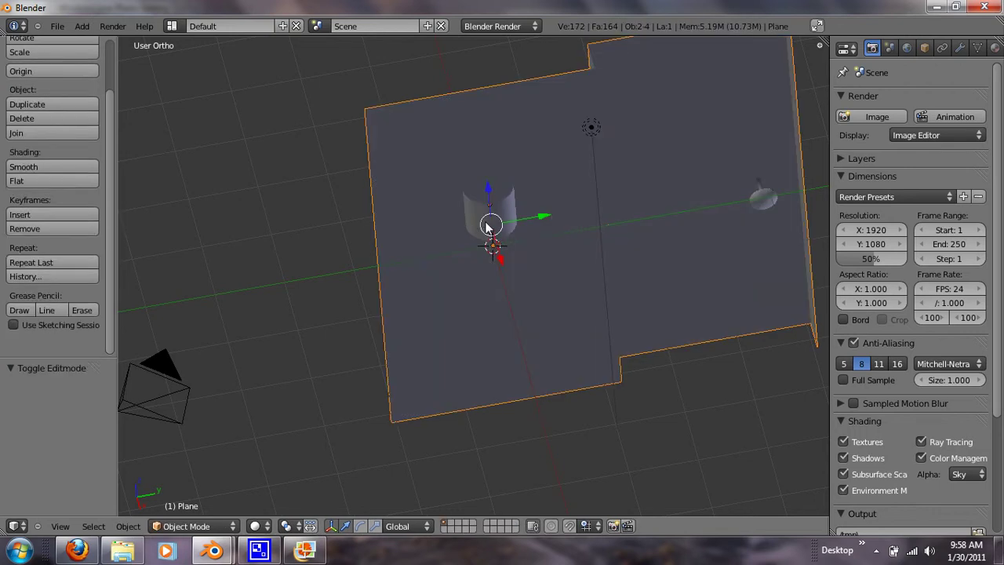
Add the shade to the selection, join it with the wall, and reposition the joined object
shift+right_click(489, 226)
mouse_move(469, 181)
middle_down()
mouse_move(525, 241)
mouse_move(480, 308)
middle_up()
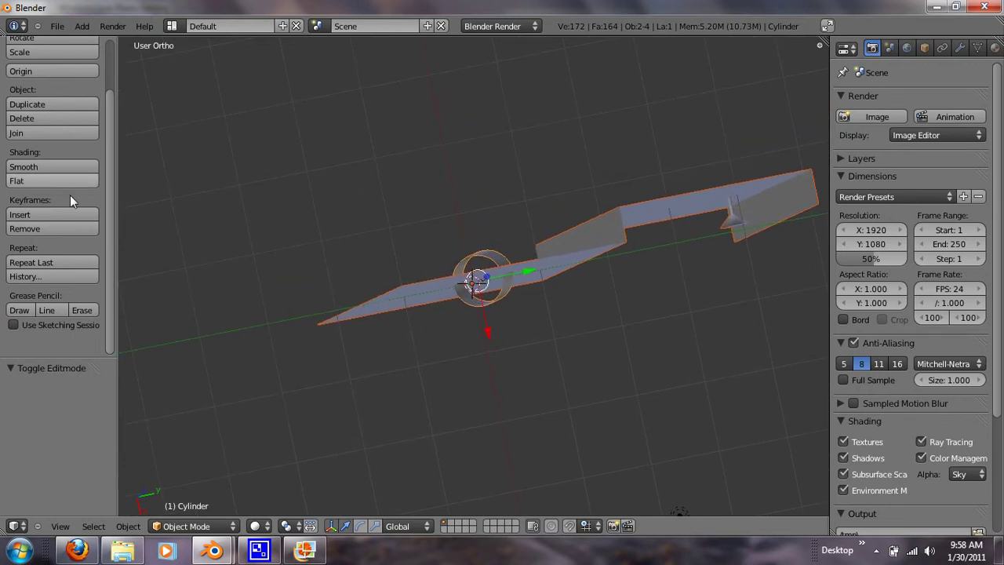
click(40, 133)
mouse_move(604, 295)
middle_down()
mouse_move(569, 195)
mouse_move(471, 403)
mouse_move(338, 271)
middle_up()
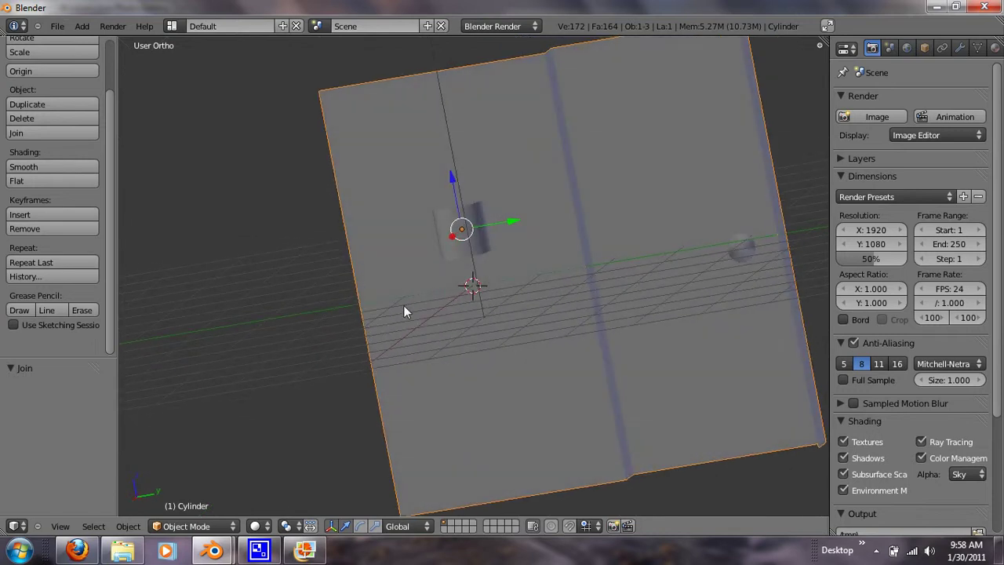
key(g)
click(423, 238)
View the joined object from the side in perspective and place the 3D cursor near the wall centre
middle_drag(542, 317, 581, 284)
key(KP_1)
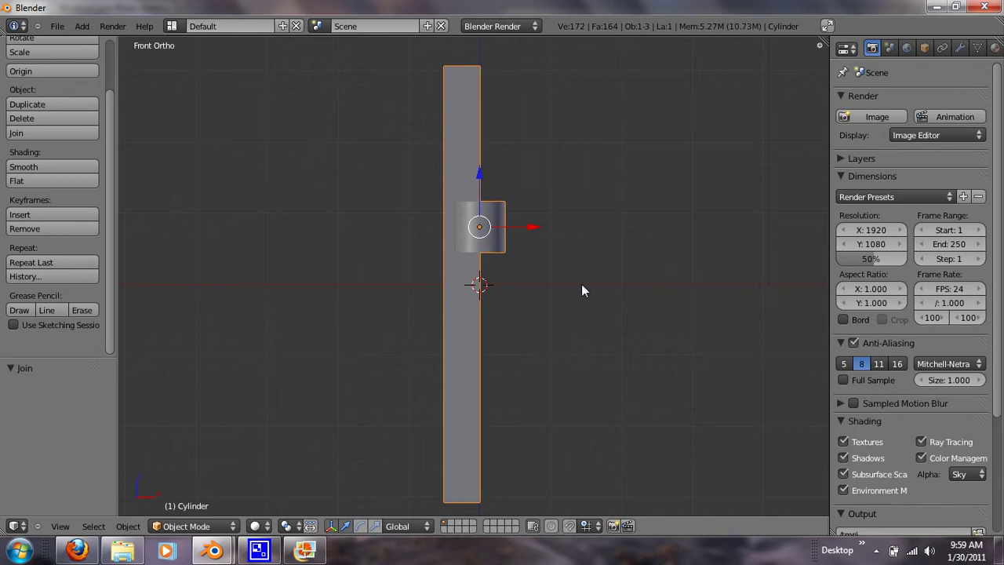
key(KP_3)
key(KP_5)
click(582, 286)
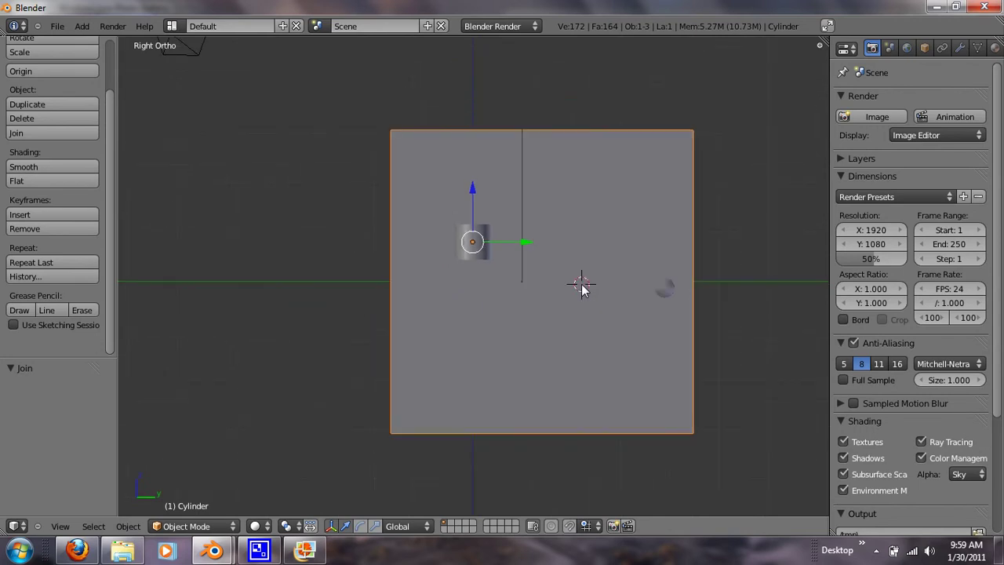
scroll(582, 286, up, 1)
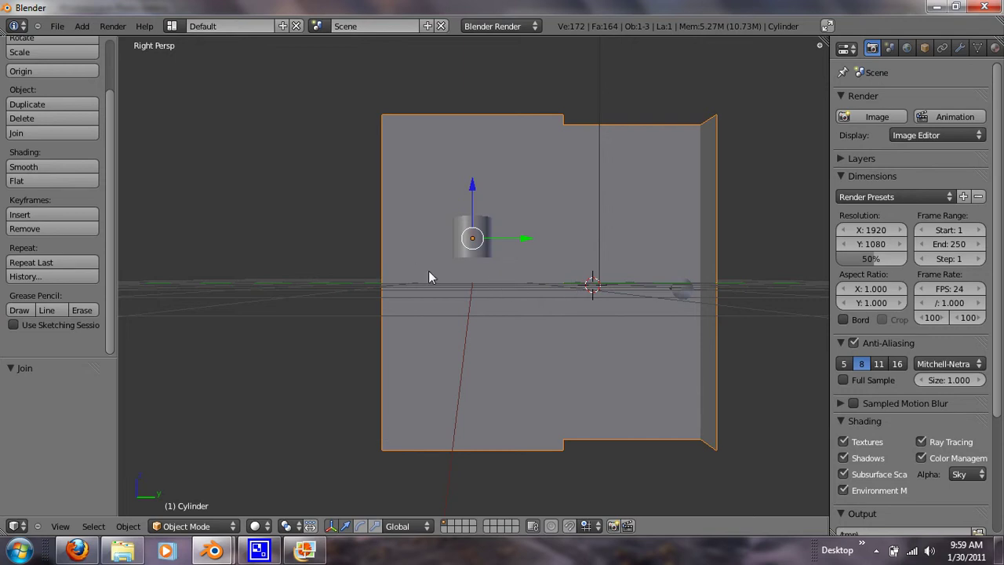
Add a horizontal loop cut near the bottom of the wall
key(Tab)
key(a)
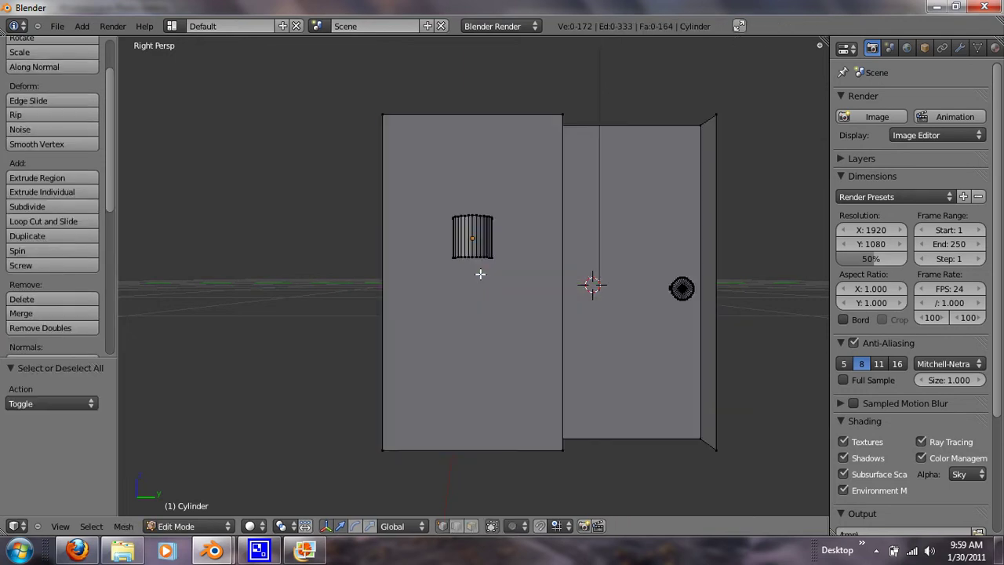
key(ctrl+r)
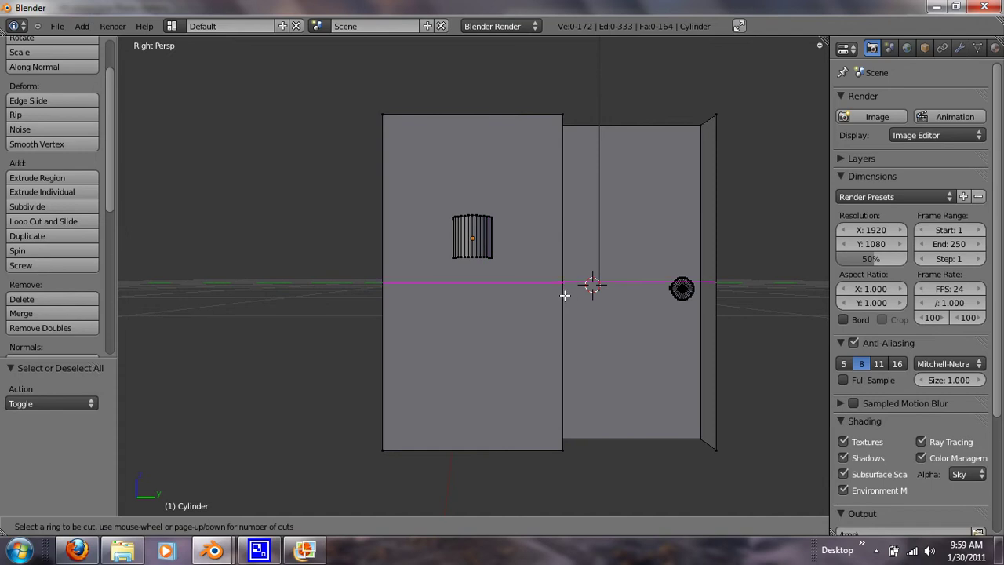
click(564, 295)
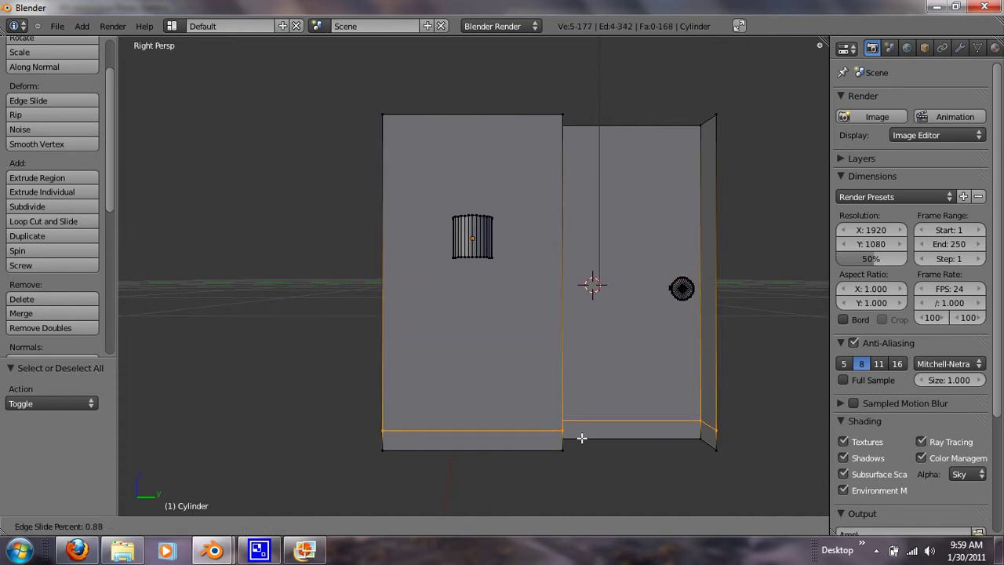
click(581, 438)
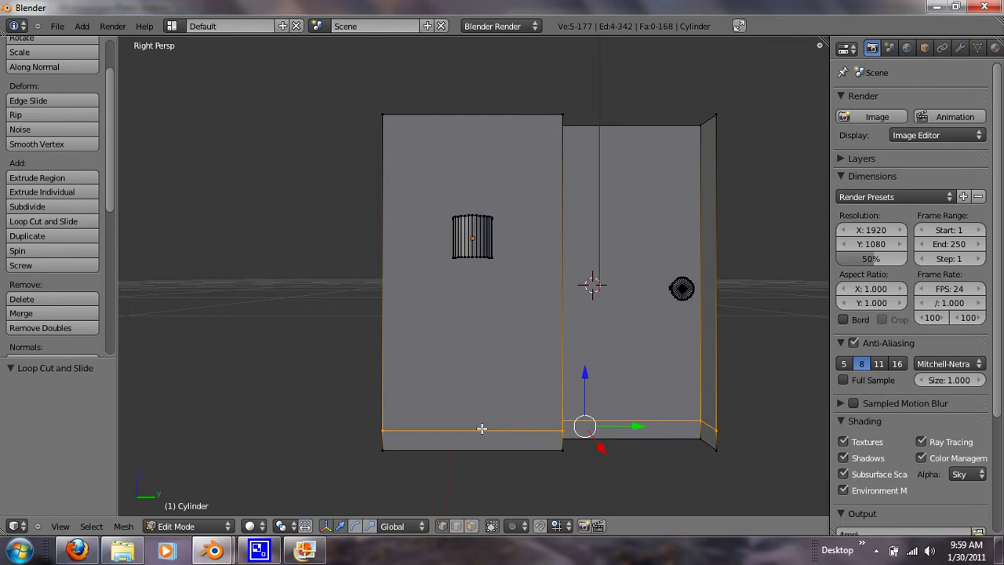
Select the bottom strip face and extrude it about 0.086 units outward in orthographic top view
click(472, 526)
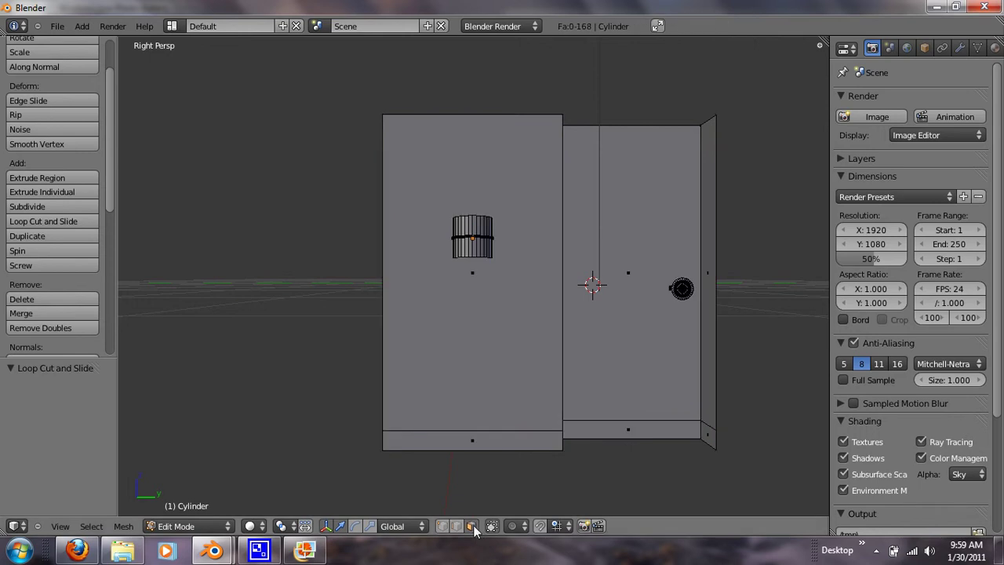
click(502, 442)
right_click(502, 442)
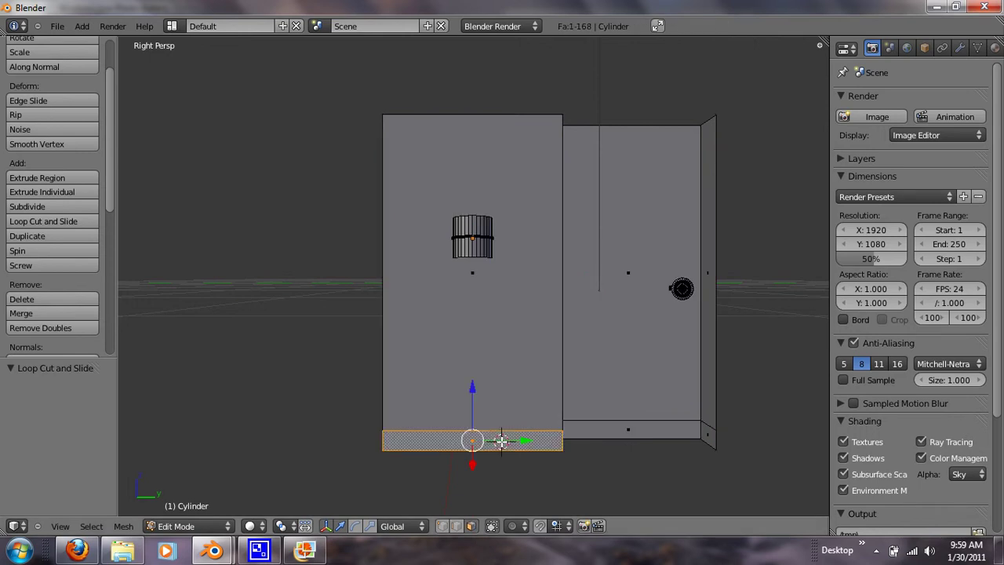
key(KP_7)
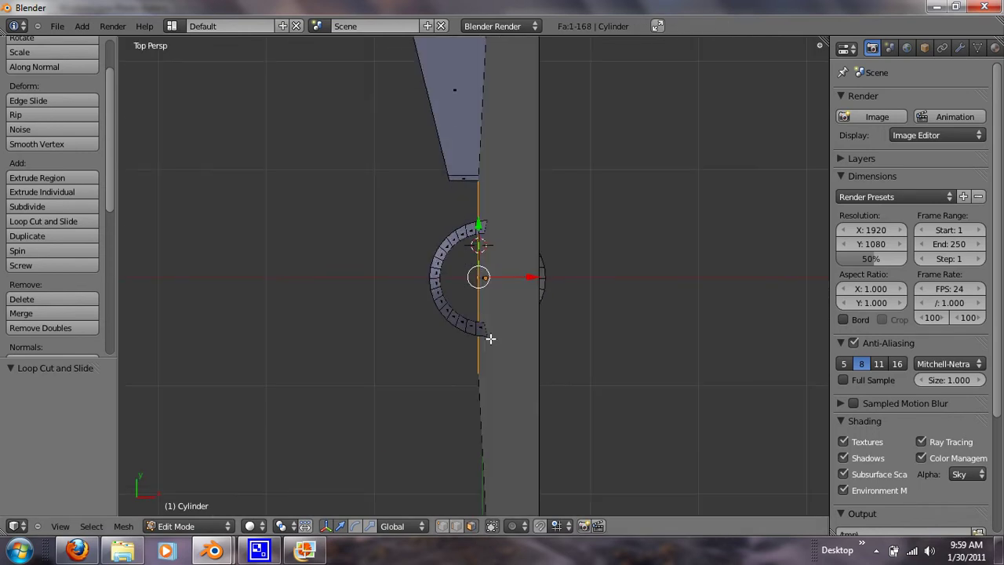
key(KP_5)
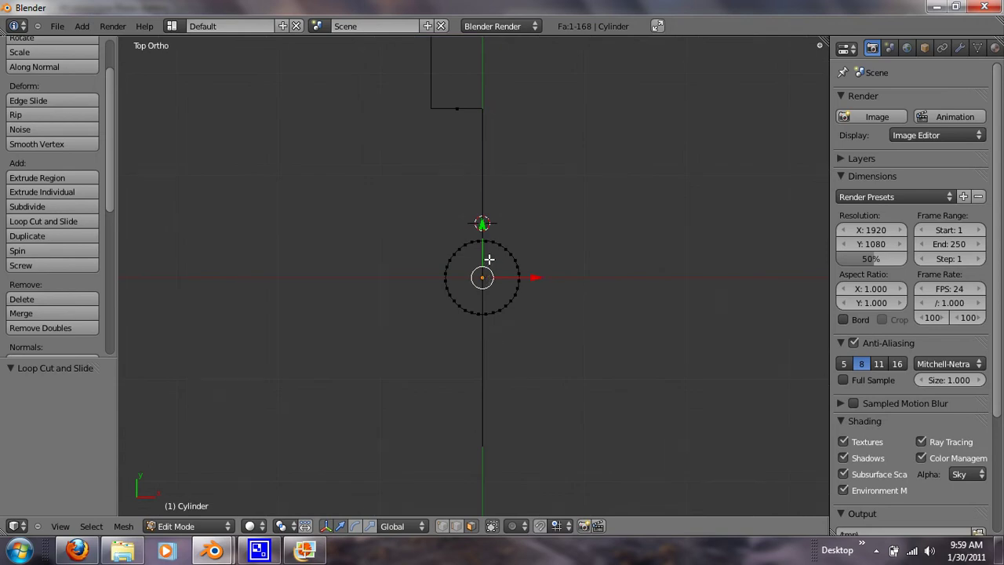
key(e)
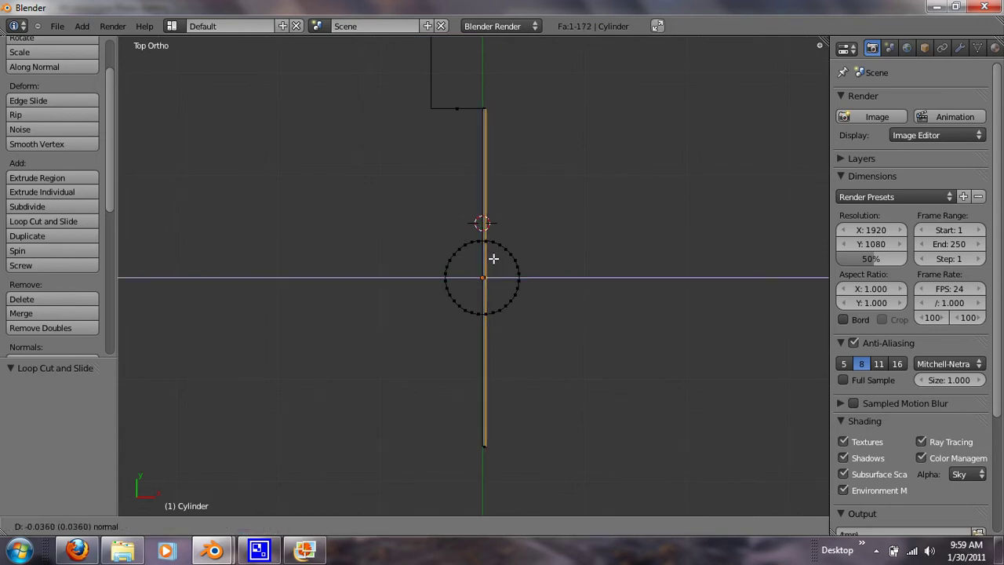
click(497, 262)
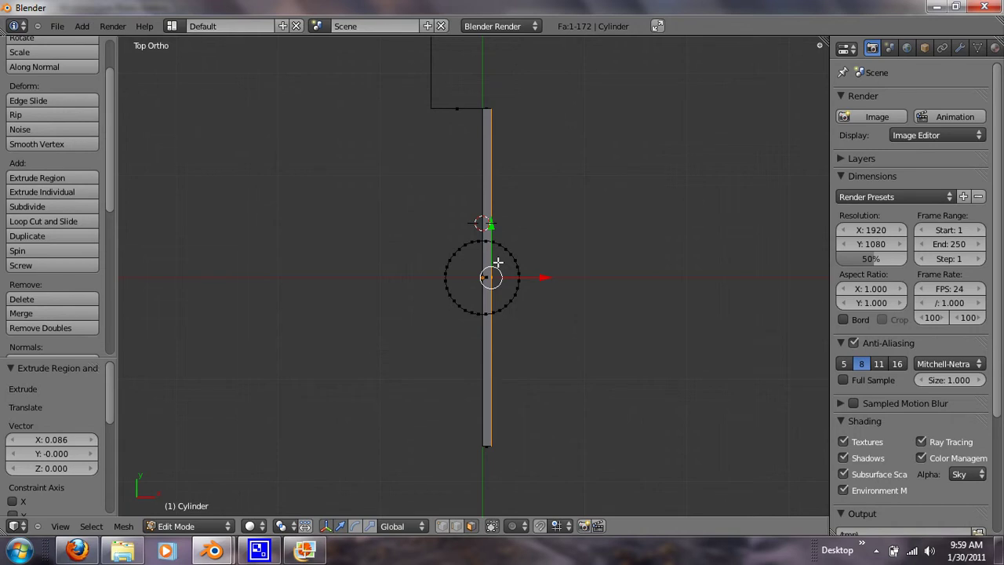
Add a second loop cut just above the baseboard, working from the side view
key(KP_3)
scroll(497, 262, down, 3)
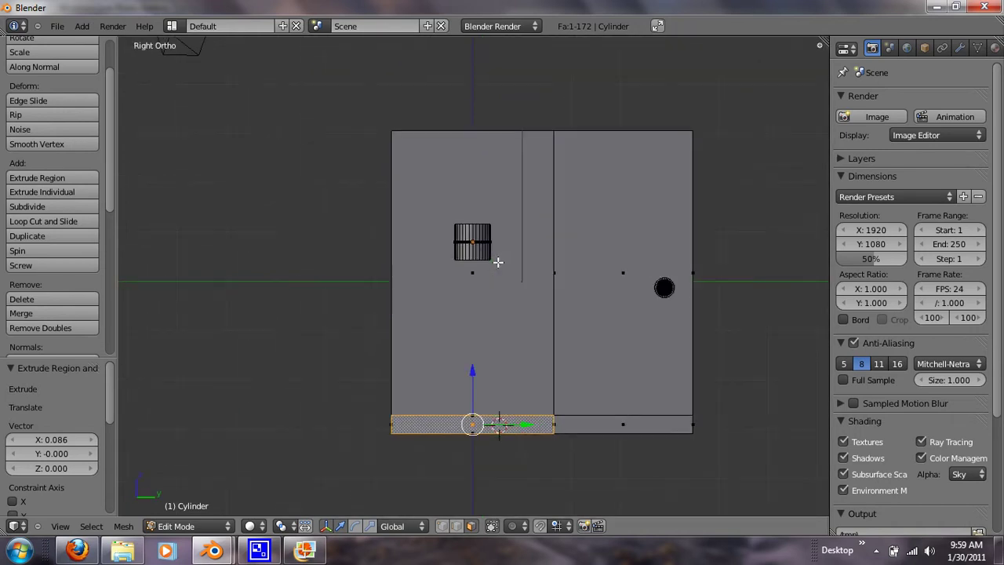
key(ctrl+r)
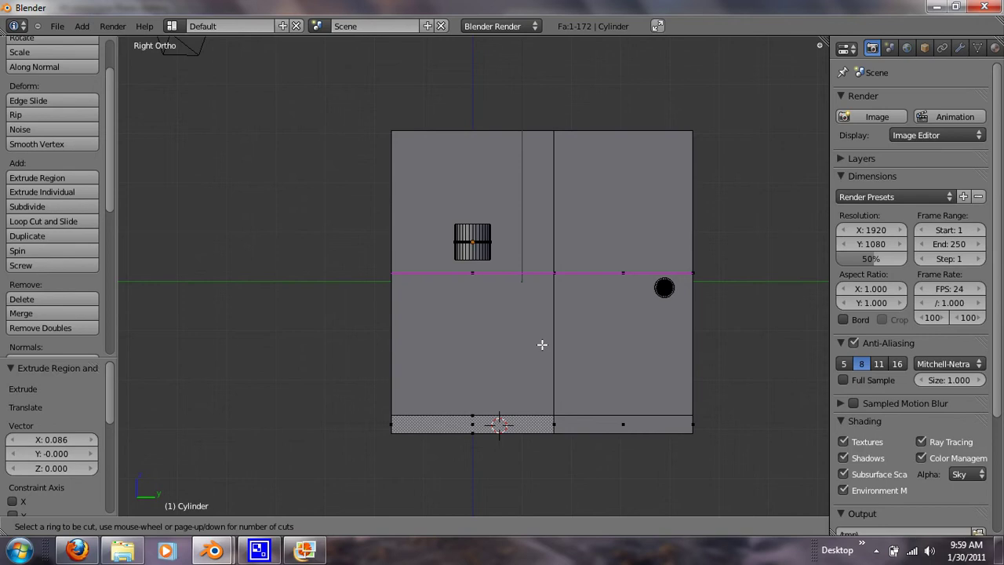
click(538, 280)
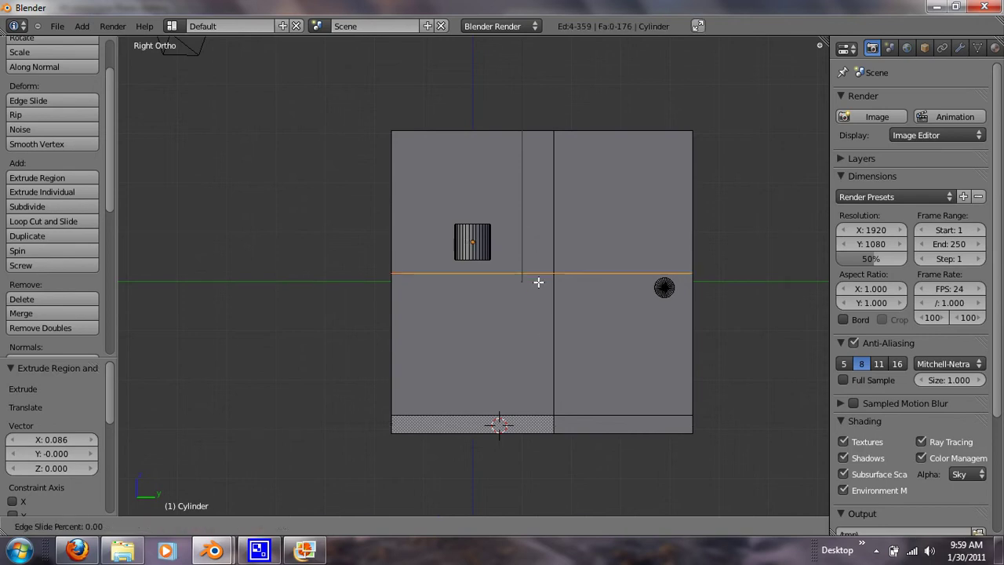
click(545, 415)
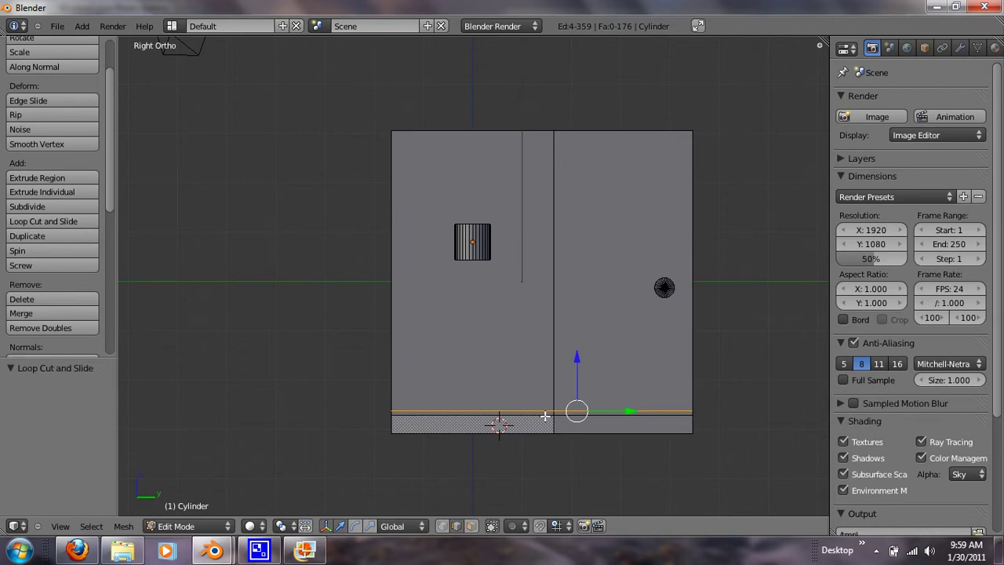
key(KP_7)
scroll(545, 416, up, 2)
key(KP_3)
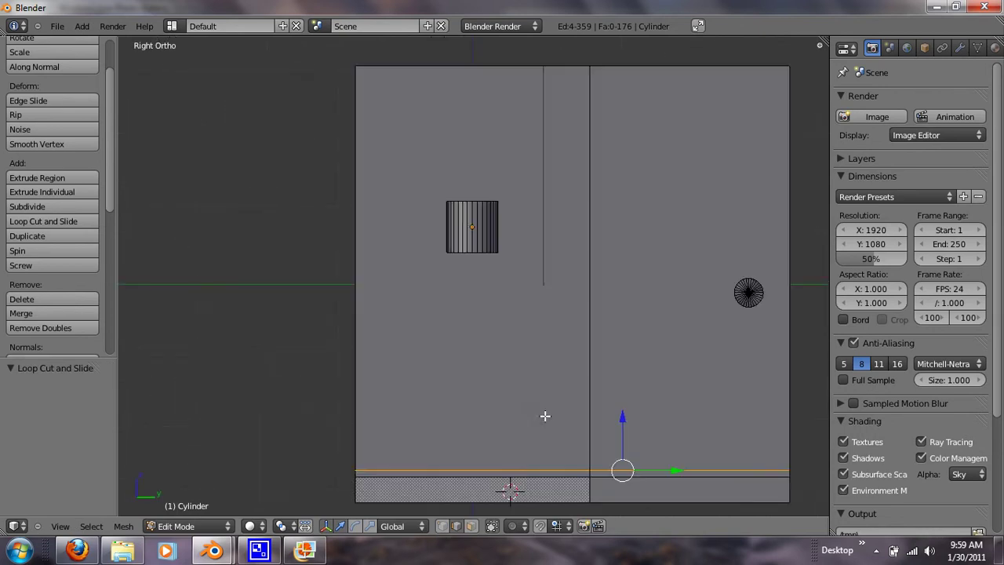
Extrude the thin strip above the baseboard 0.04 units outward and inspect the new trim
click(470, 526)
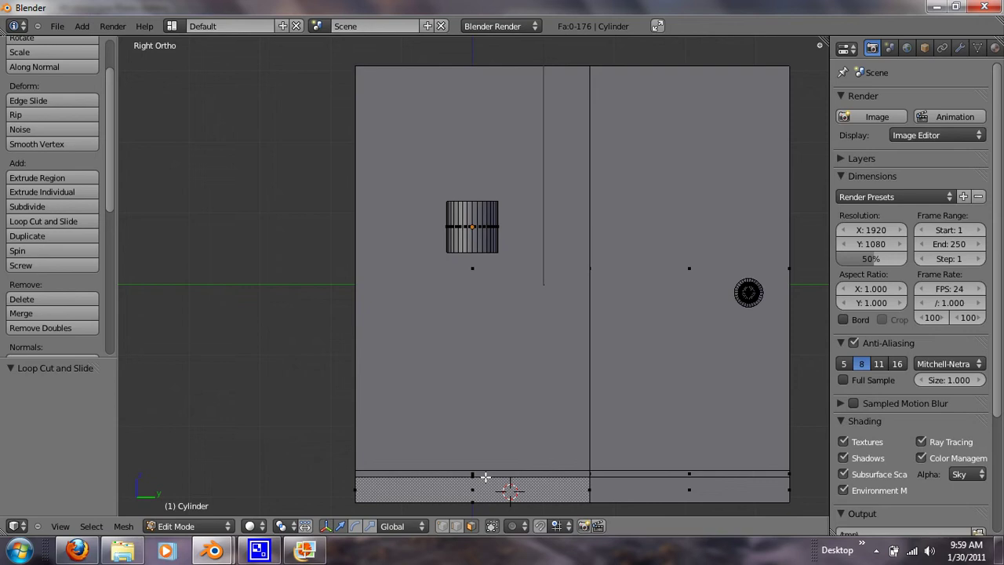
right_click(485, 476)
key(KP_7)
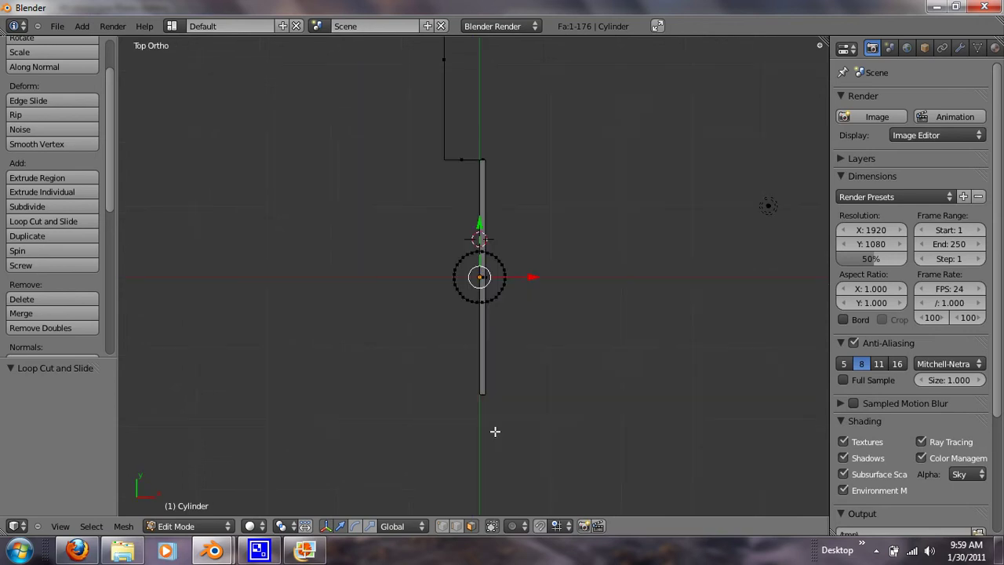
scroll(495, 431, up, 4)
key(e)
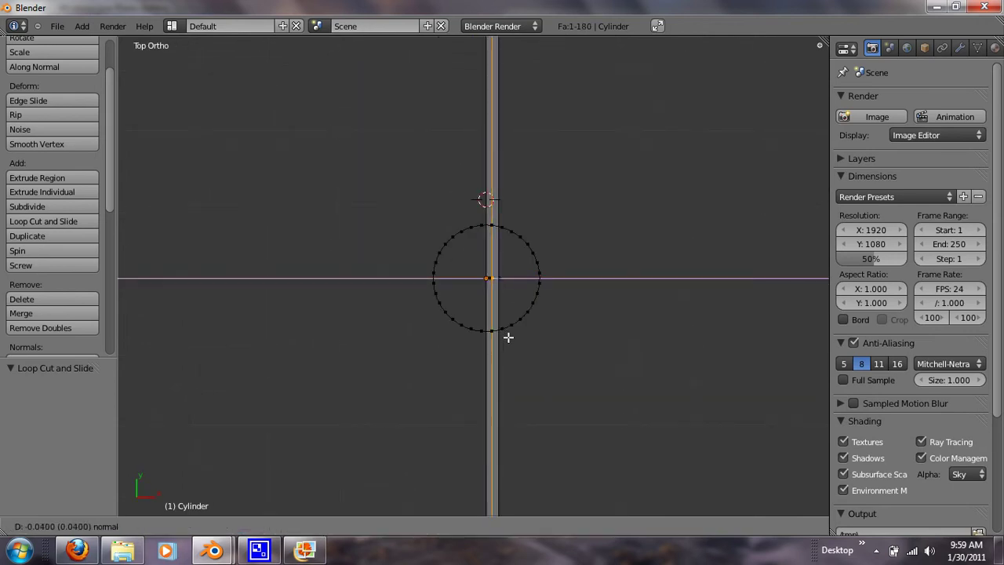
click(509, 338)
mouse_move(522, 448)
middle_down()
mouse_move(397, 352)
mouse_move(419, 343)
mouse_move(668, 423)
mouse_move(677, 497)
mouse_move(578, 450)
mouse_move(578, 440)
mouse_move(561, 444)
mouse_move(583, 460)
mouse_move(581, 483)
middle_up()
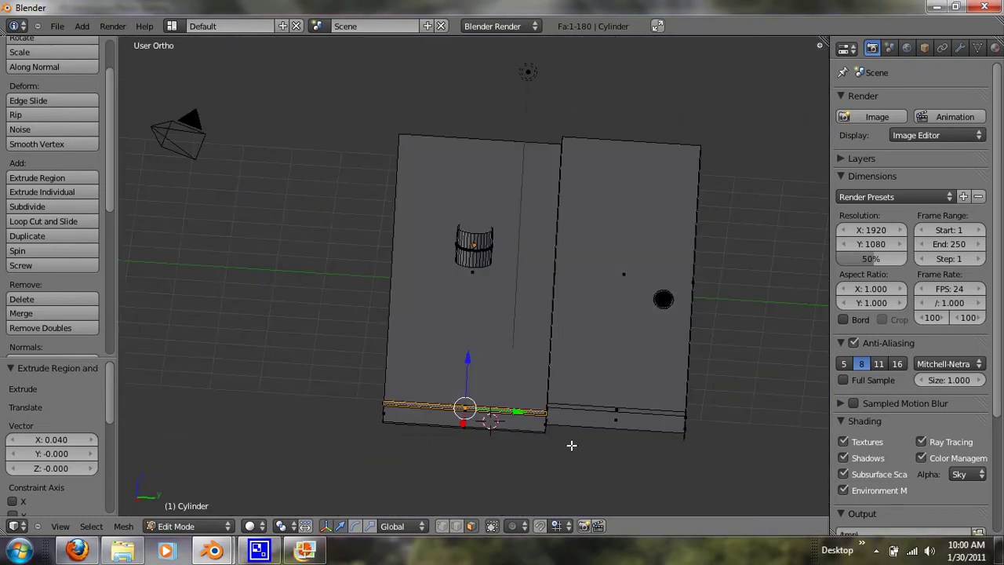
middle_drag(495, 301, 495, 277)
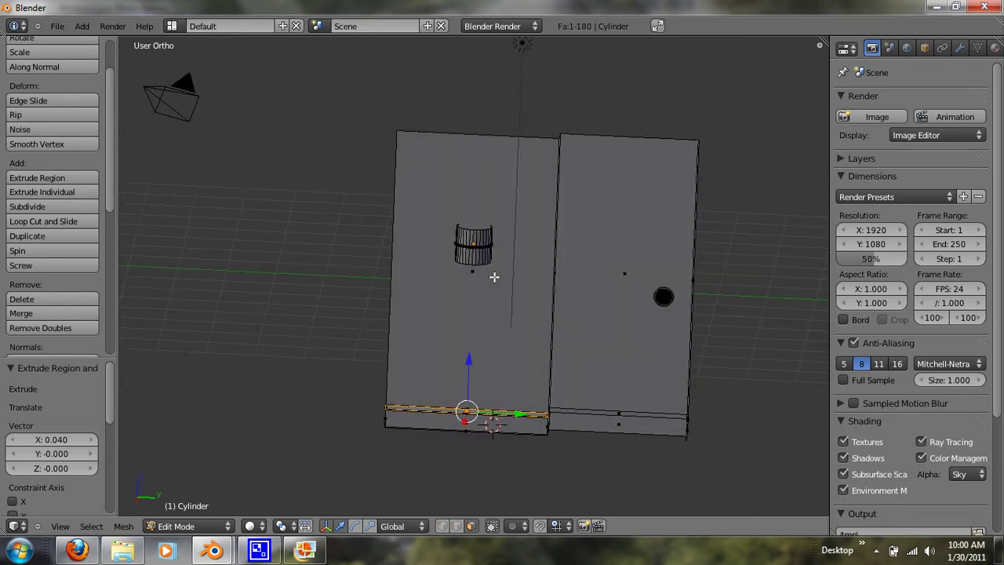
key(a)
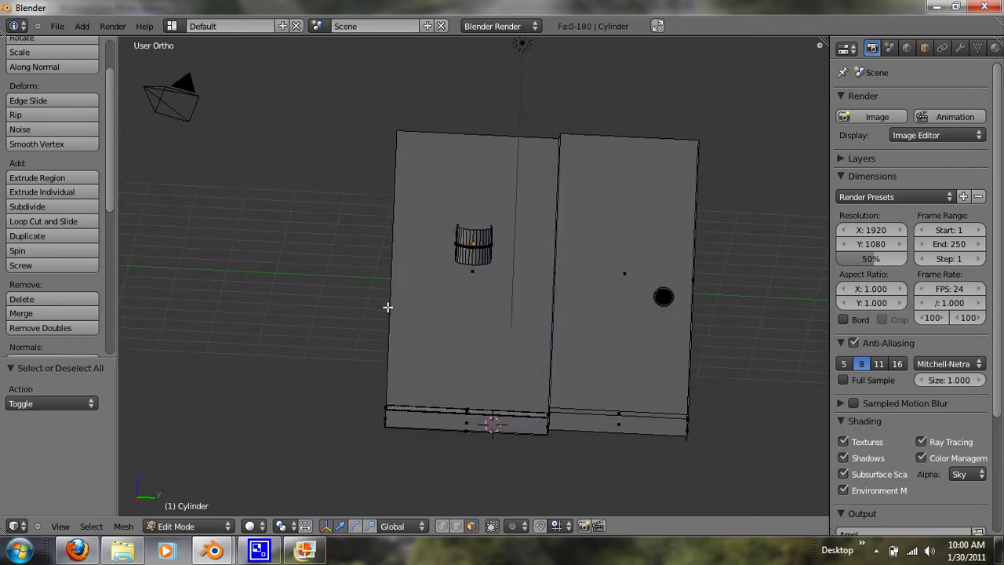
key(ctrl+r)
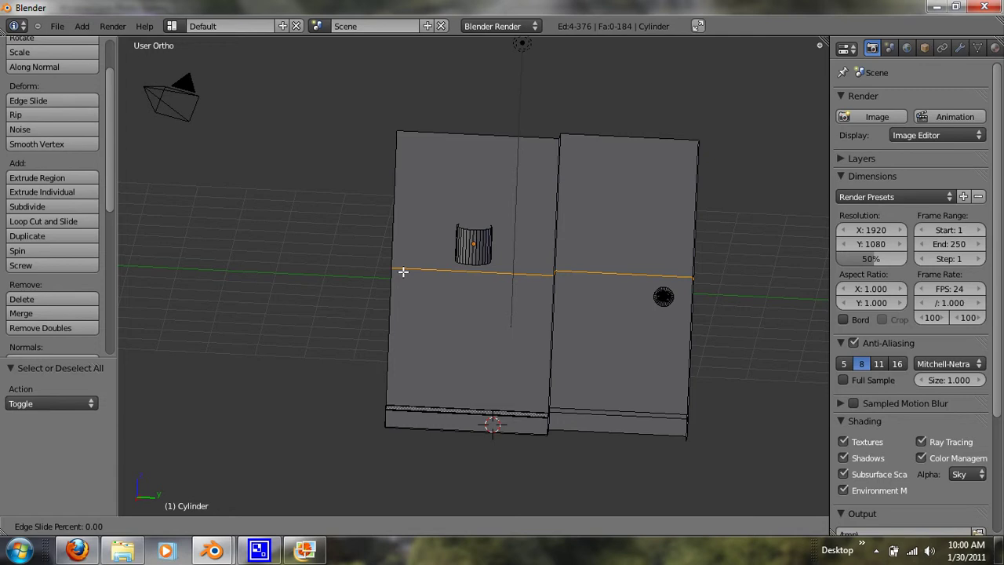
click(431, 297)
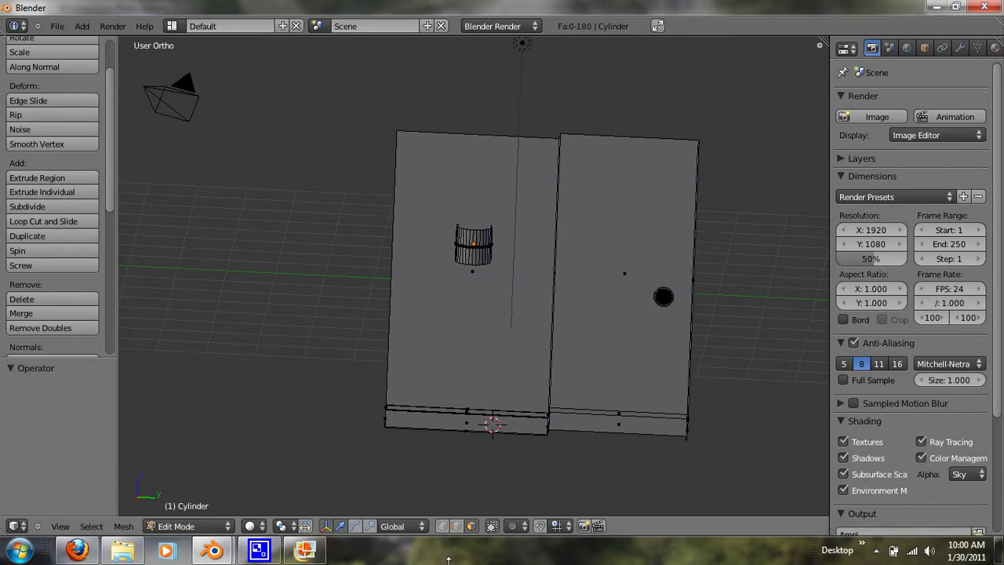
click(442, 526)
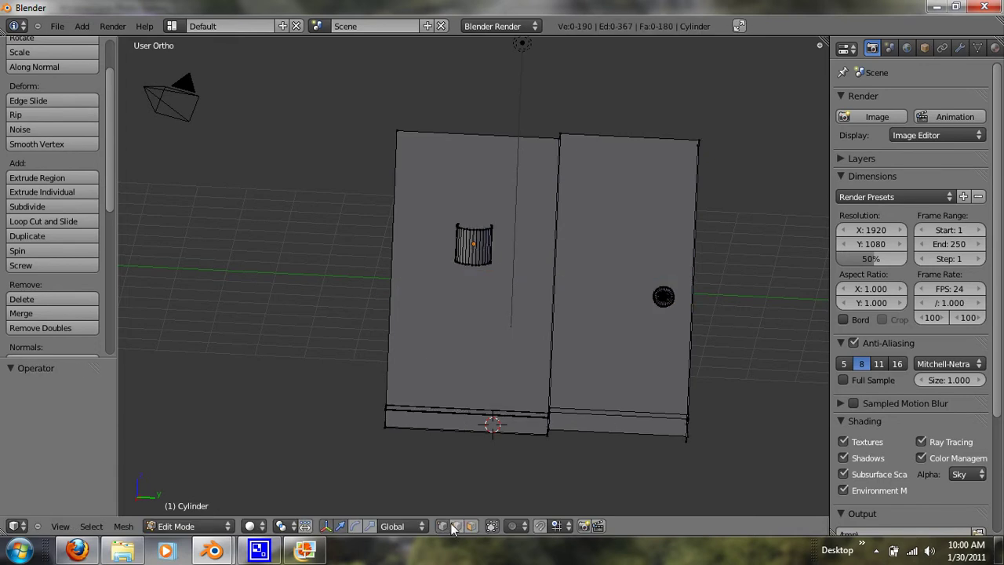
click(454, 526)
key(ctrl+r)
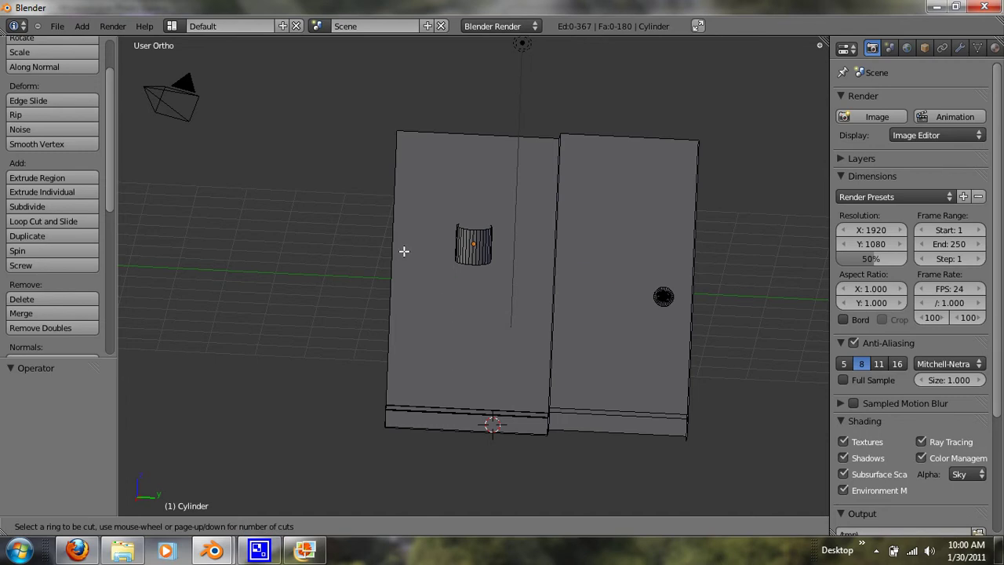
click(404, 248)
right_click(413, 314)
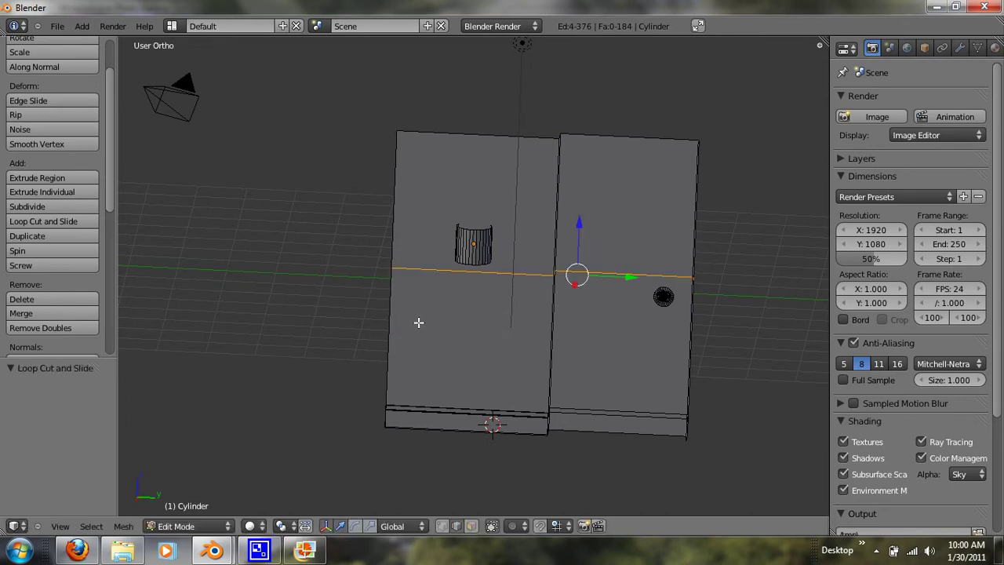
key(ctrl+z)
click(471, 526)
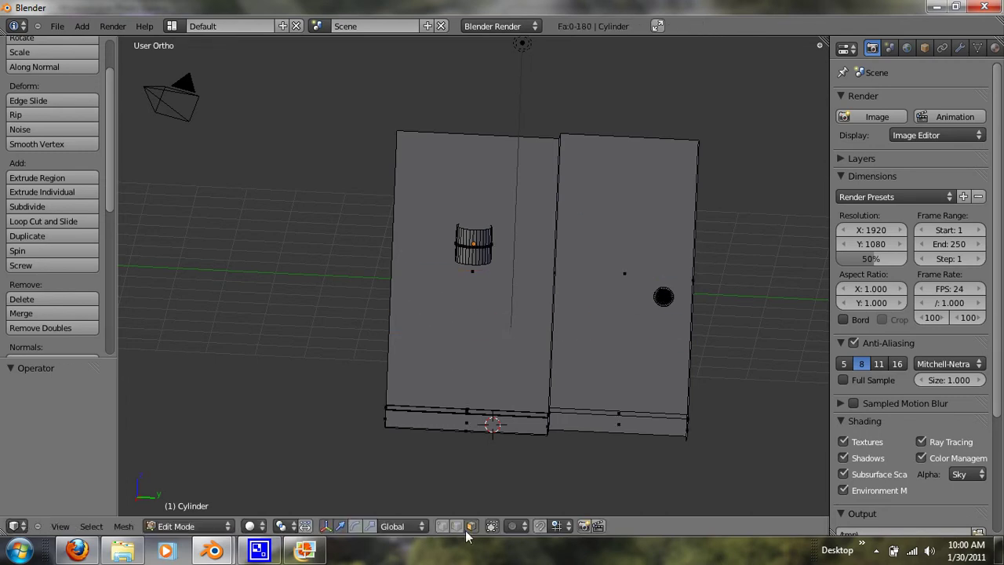
key(ctrl+r)
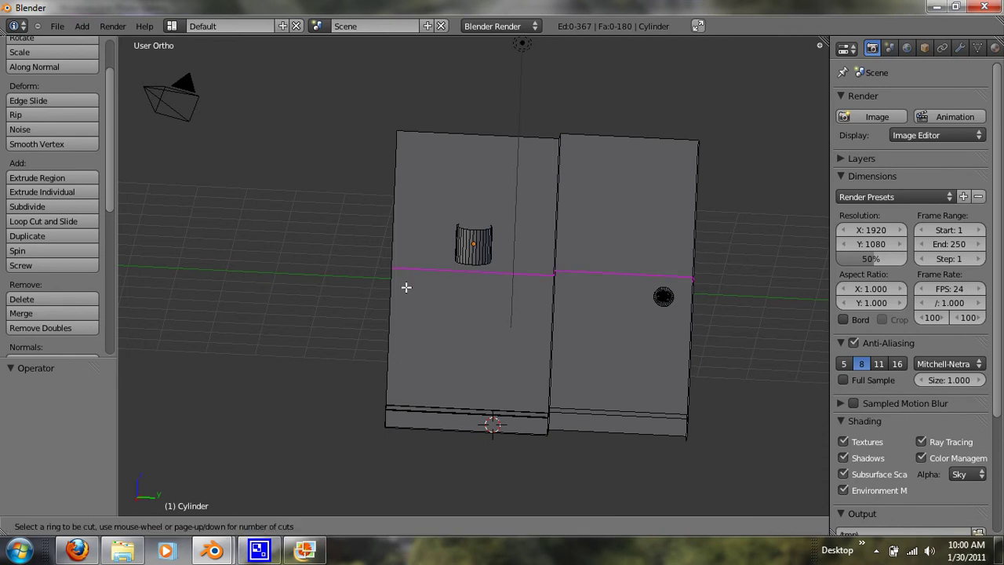
click(401, 285)
right_click(386, 252)
key(ctrl+z)
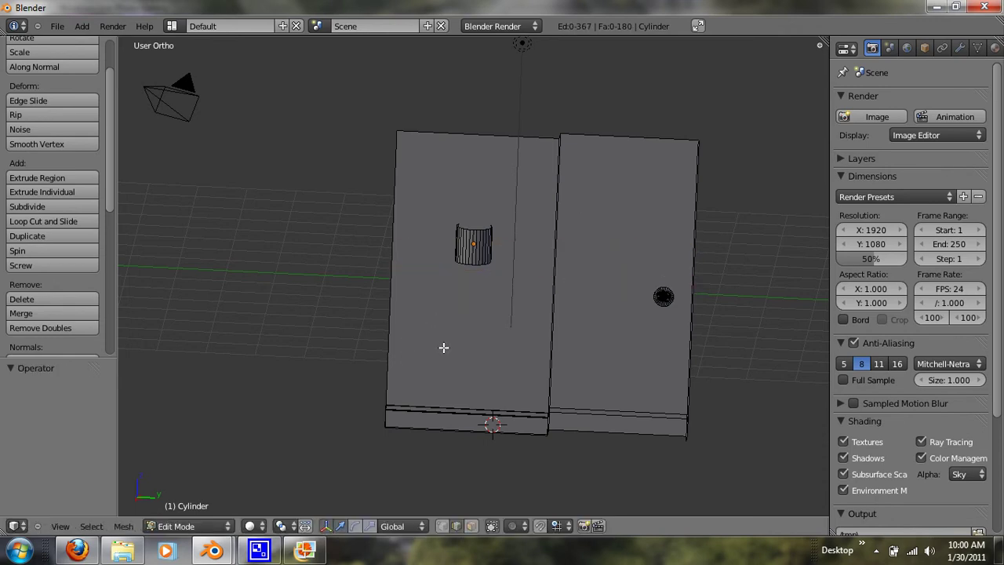
key(ctrl+r)
click(390, 269)
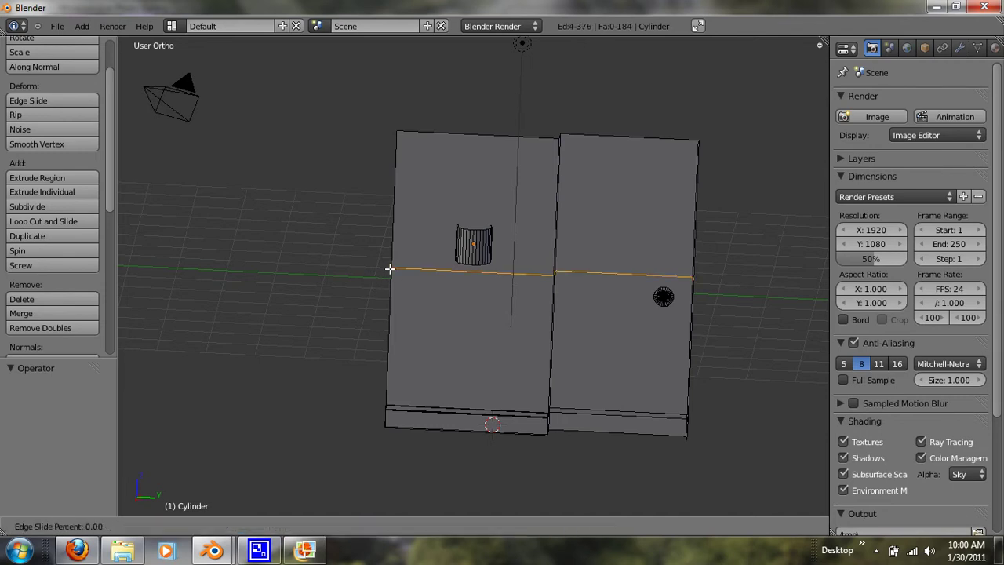
right_click(397, 274)
key(ctrl+z)
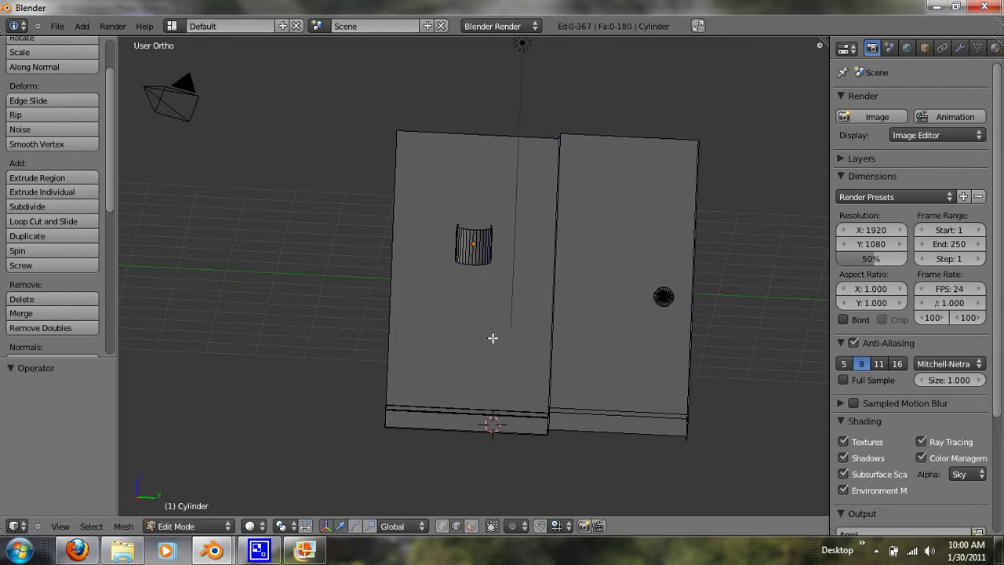
mouse_move(493, 338)
middle_down()
mouse_move(489, 298)
mouse_move(536, 318)
mouse_move(485, 321)
mouse_move(545, 335)
middle_up()
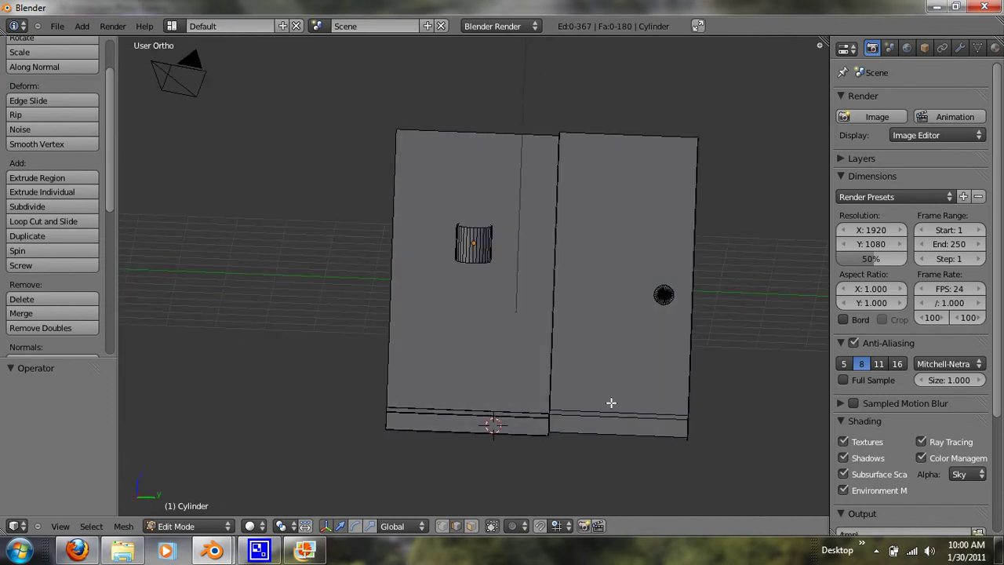
mouse_move(611, 403)
middle_down()
mouse_move(612, 366)
mouse_move(605, 385)
middle_up()
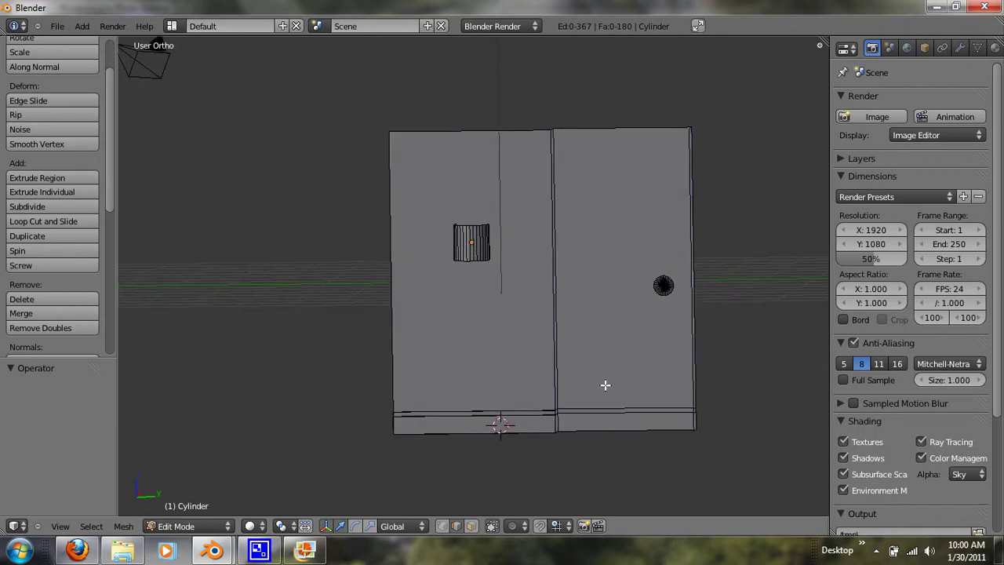
Add a new plane from the command search and view it from directly above
key(space)
text(p)
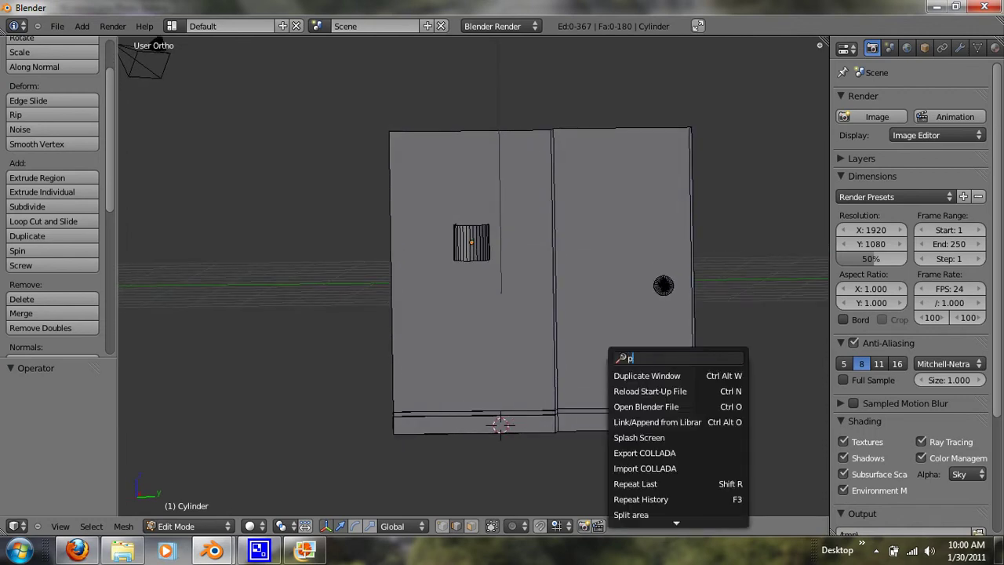
text(lan)
key(Return)
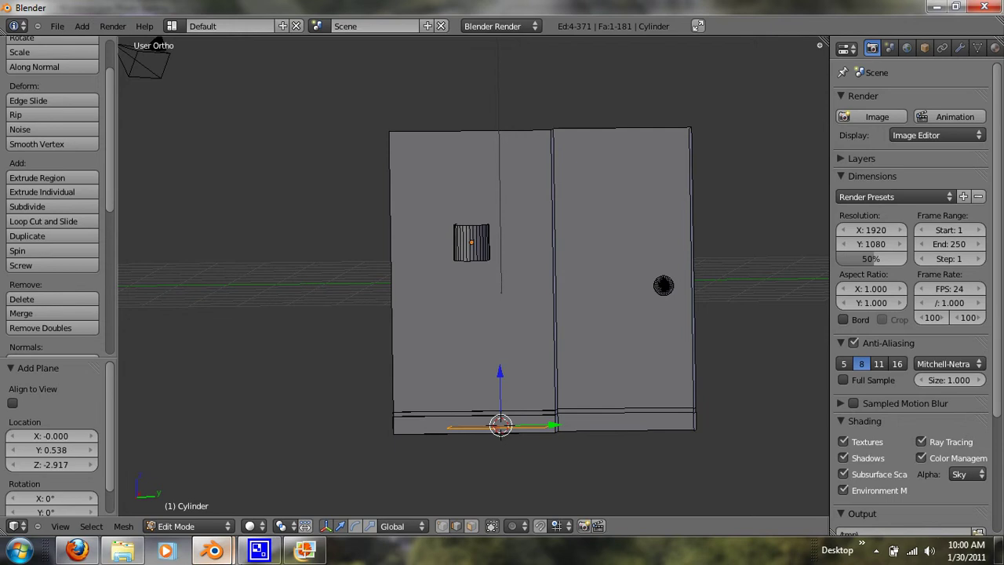
click(259, 550)
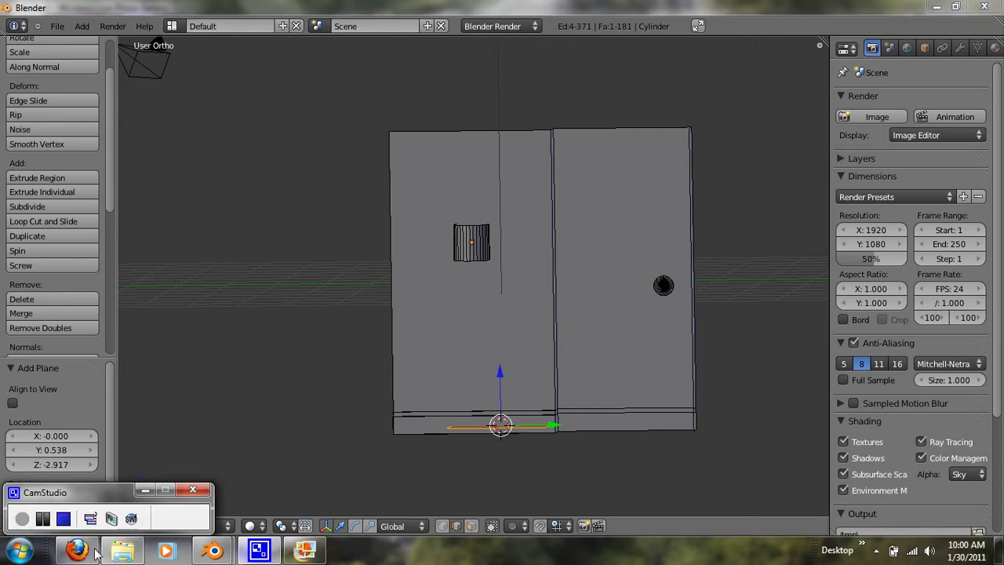
click(301, 427)
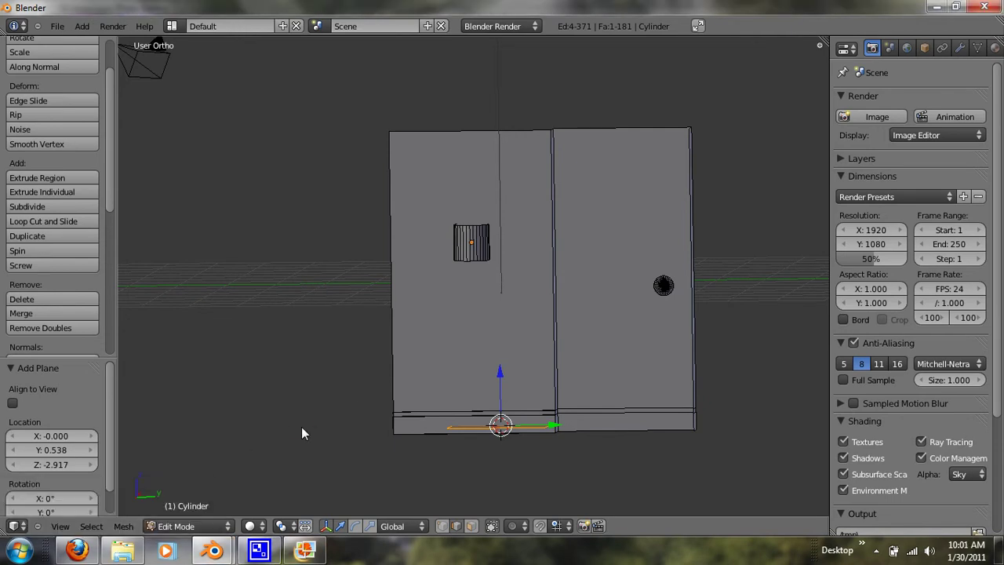
key(KP_7)
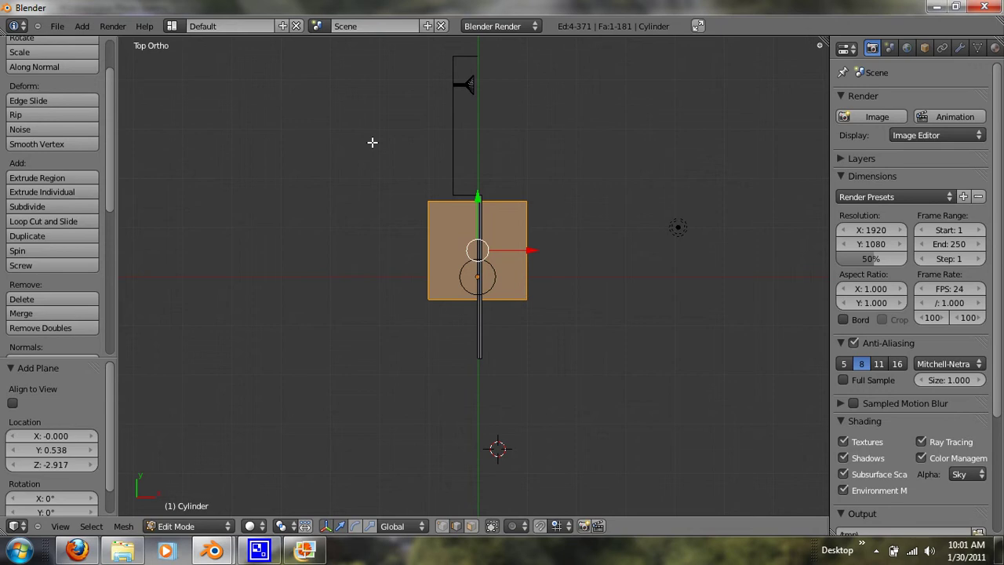
scroll(372, 142, down, 1)
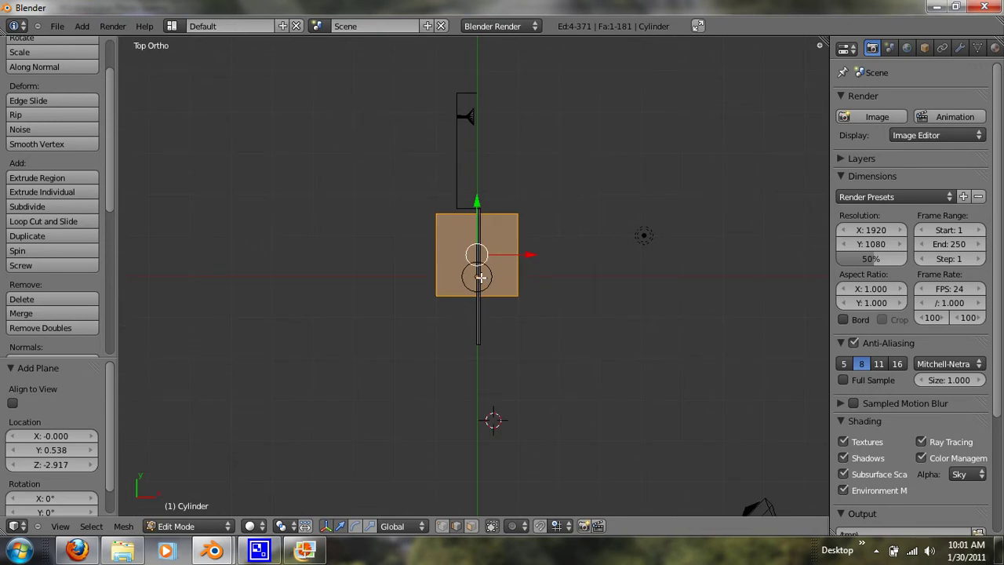
Adjust the vertex selection, enable snapping, and orbit to a near-front view of the wall
shift+right_click(476, 303)
middle_drag(482, 310, 408, 298)
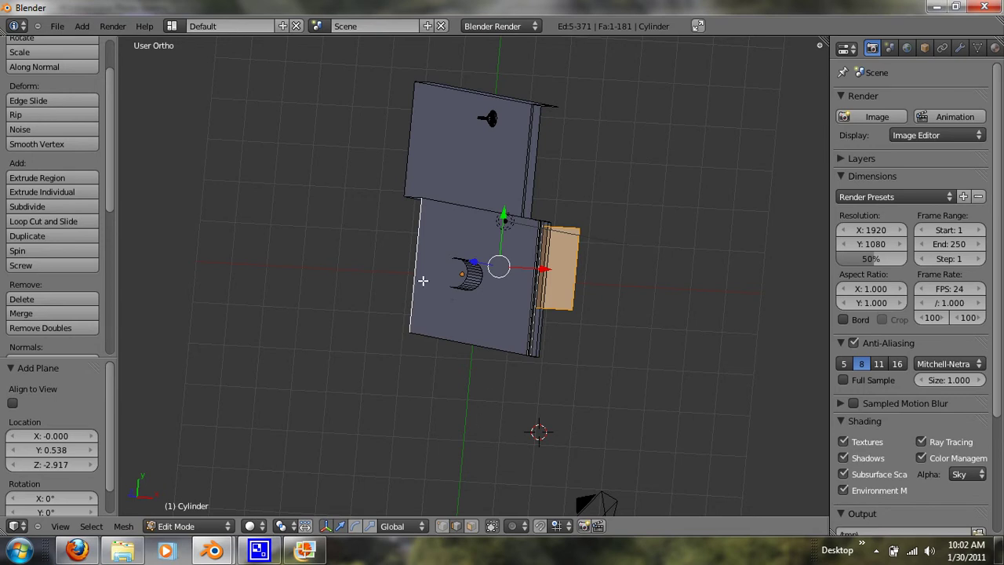
shift+right_click(419, 277)
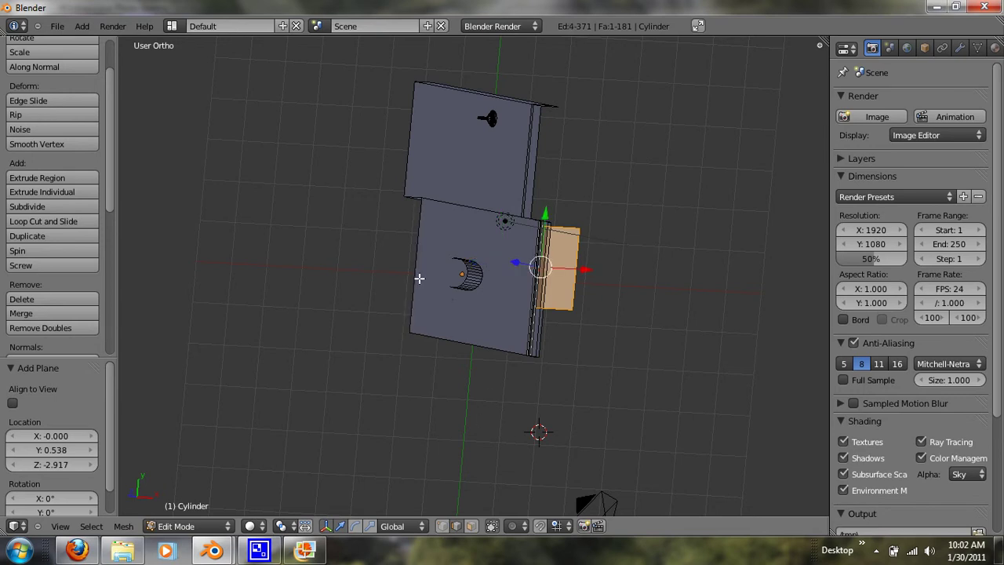
click(539, 526)
mouse_move(560, 337)
middle_down()
mouse_move(477, 311)
mouse_move(661, 332)
mouse_move(675, 430)
mouse_move(639, 415)
mouse_move(638, 403)
middle_up()
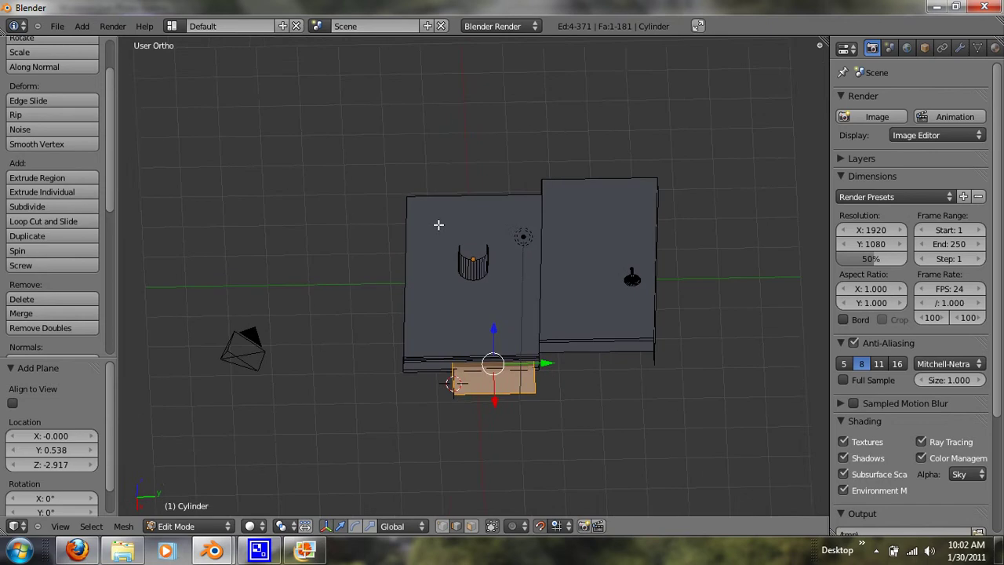
shift+middle_drag(440, 224, 442, 140)
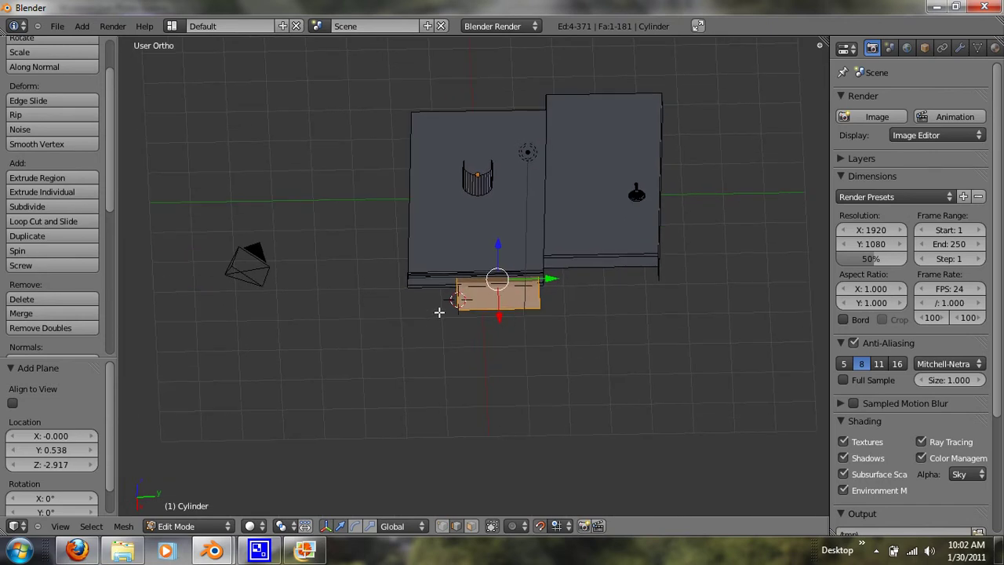
Slide two opposite corner vertices of the new plane to stretch it along the wall
key(a)
right_click(463, 292)
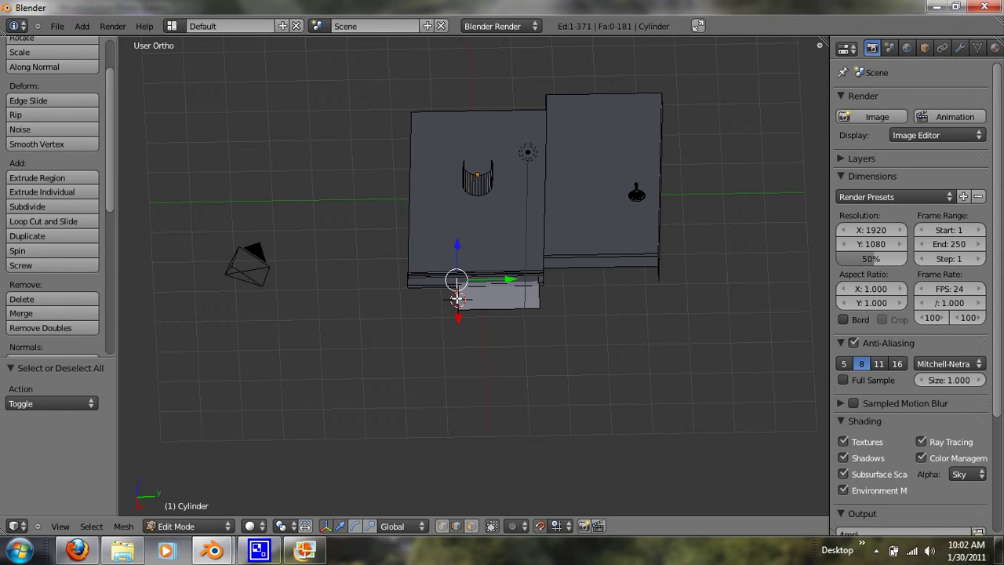
key(g)
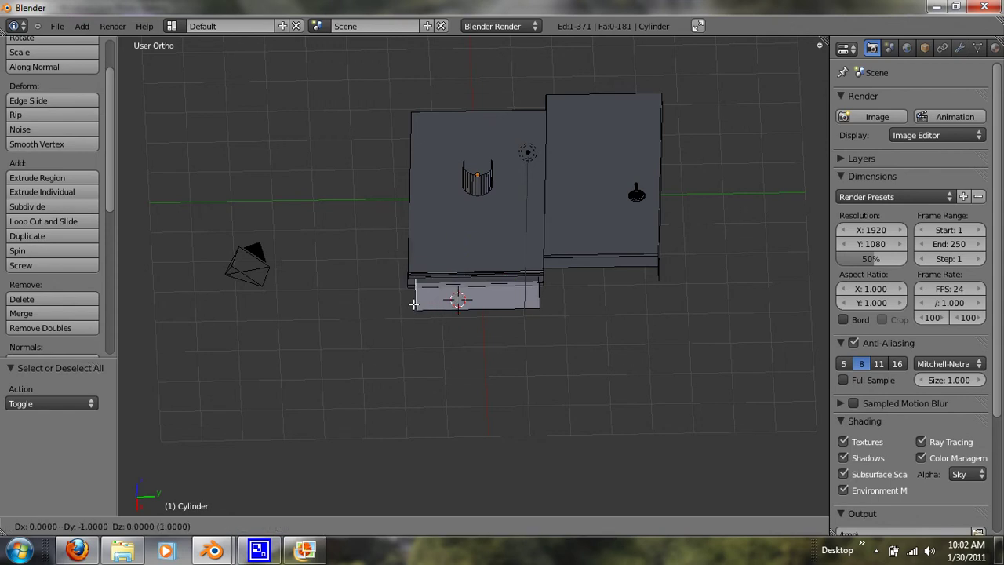
click(414, 305)
right_click(539, 290)
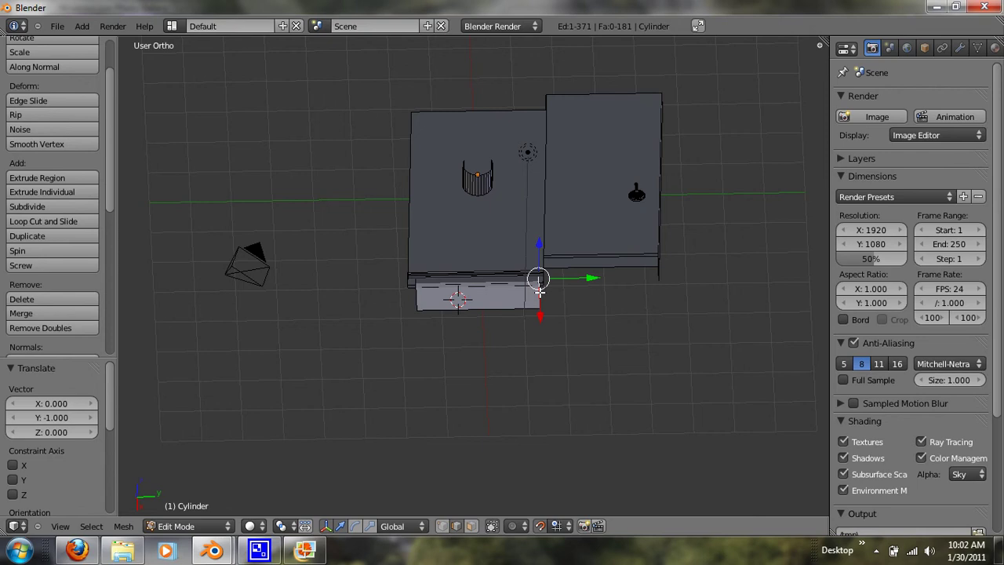
key(g)
click(672, 309)
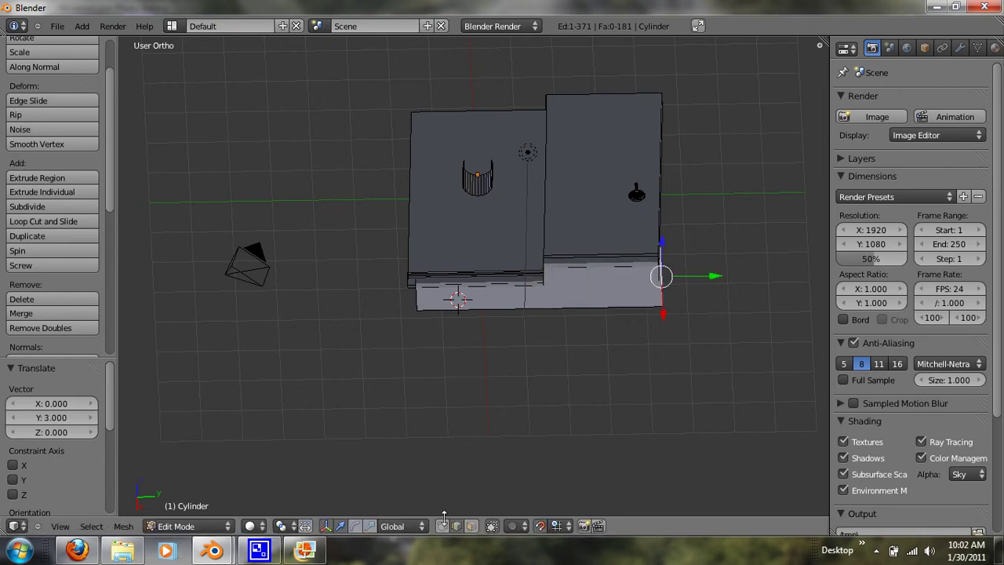
From the top view, move the selected top faces along Y
mouse_move(475, 274)
middle_down()
mouse_move(463, 384)
mouse_move(480, 395)
mouse_move(473, 401)
middle_up()
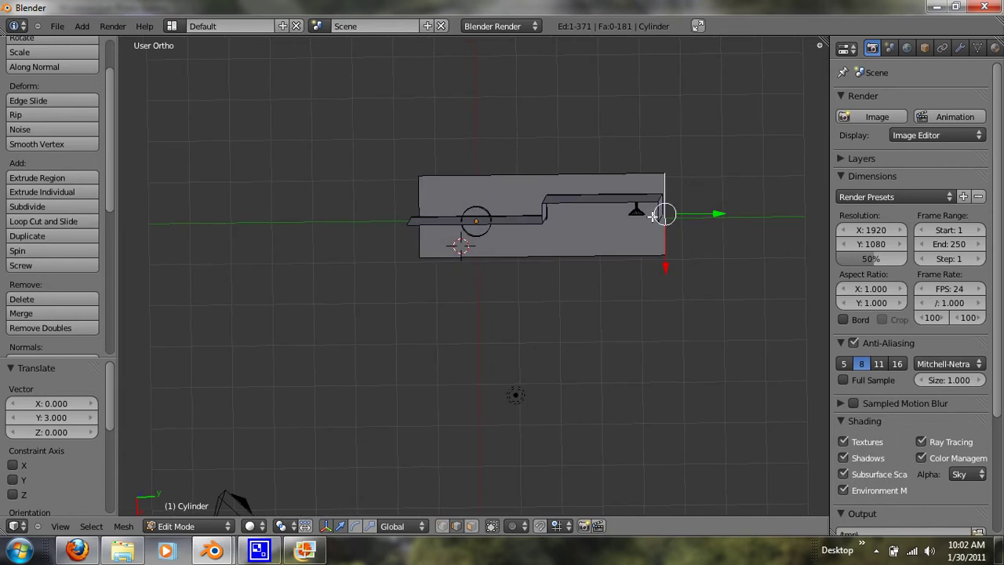
key(KP_7)
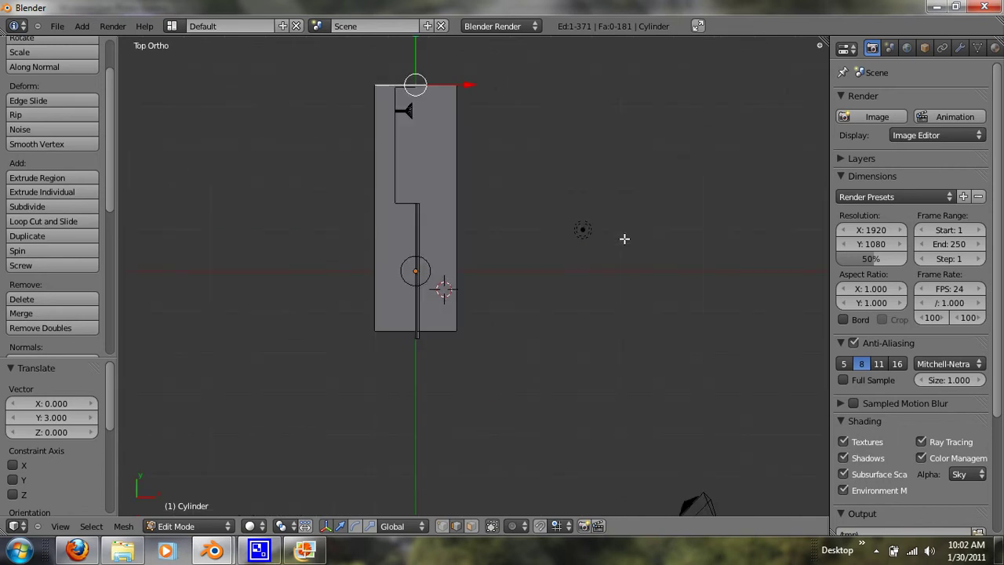
mouse_move(450, 173)
shift+middle_down()
mouse_move(468, 374)
mouse_move(476, 244)
mouse_move(518, 363)
shift+middle_up()
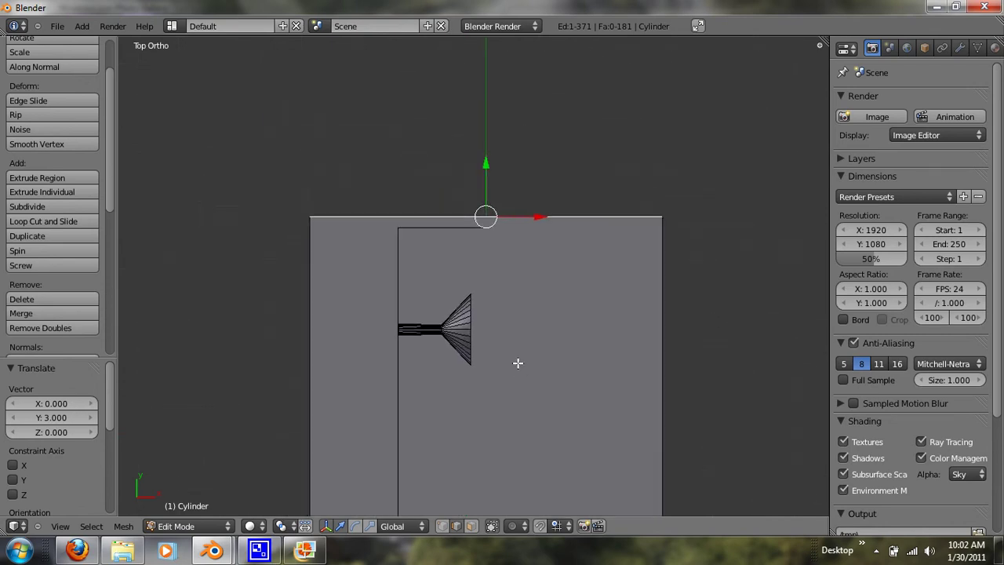
key(g)
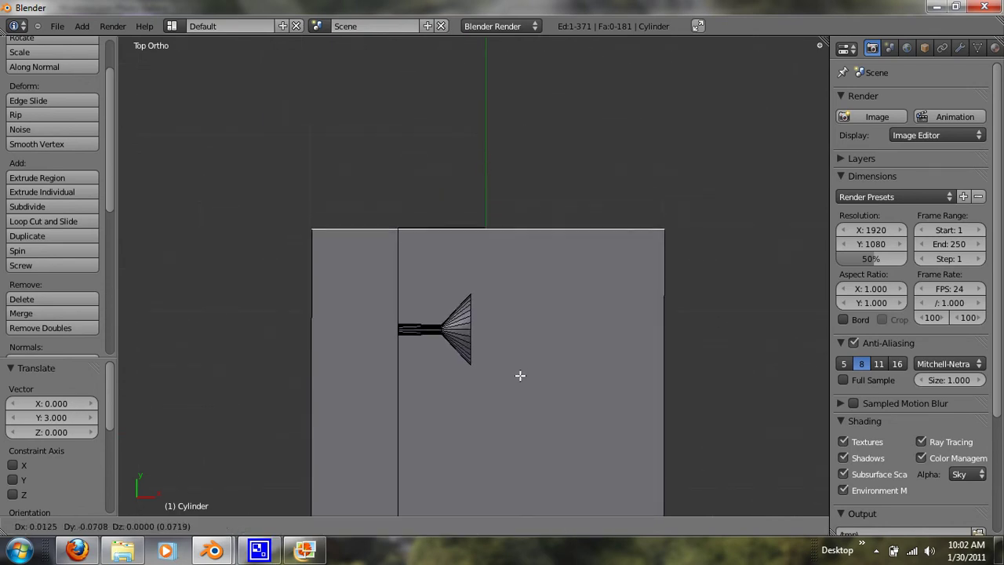
key(y)
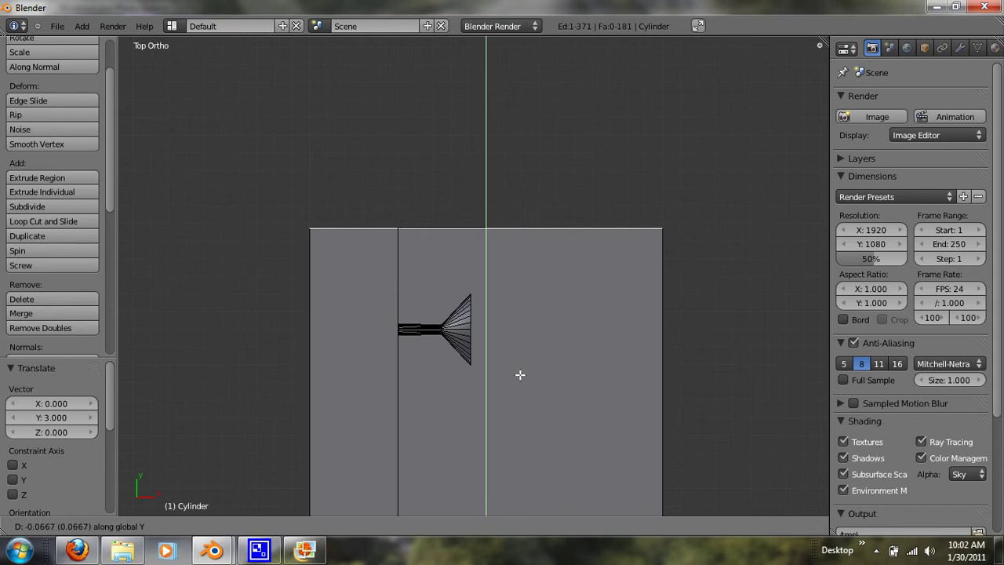
click(520, 375)
Slide the plane's bottom edge along Y so the floor spans both wall sections
scroll(518, 375, down, 2)
scroll(518, 375, down, 2)
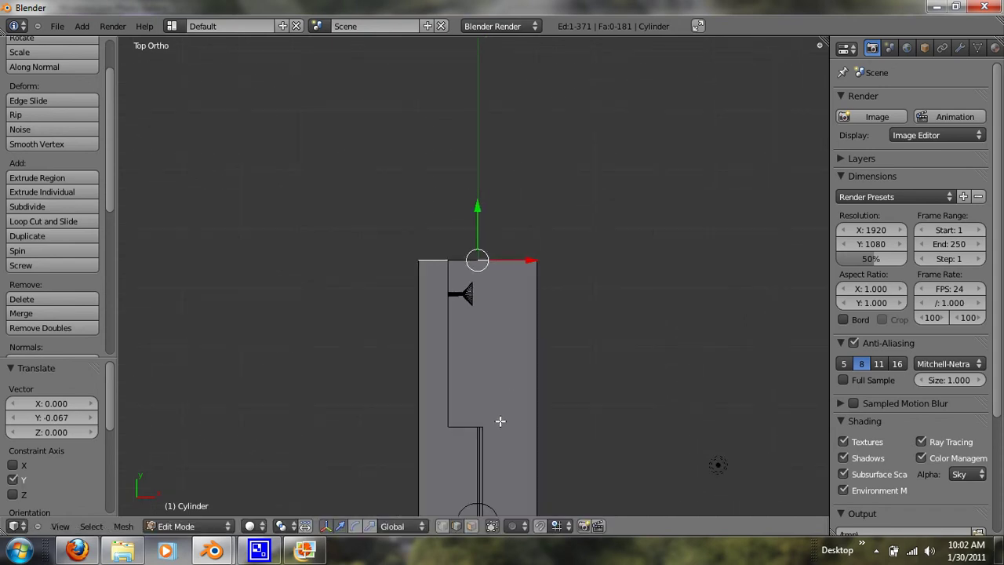
shift+scroll(497, 353, down, 1)
scroll(497, 354, up, 4)
shift+scroll(478, 337, down, 2)
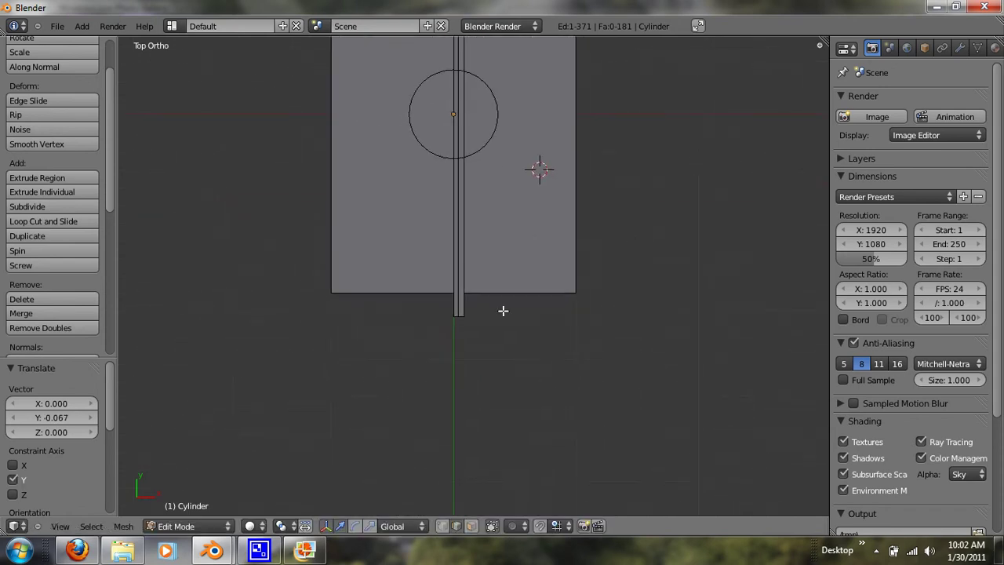
right_click(507, 294)
key(g)
key(y)
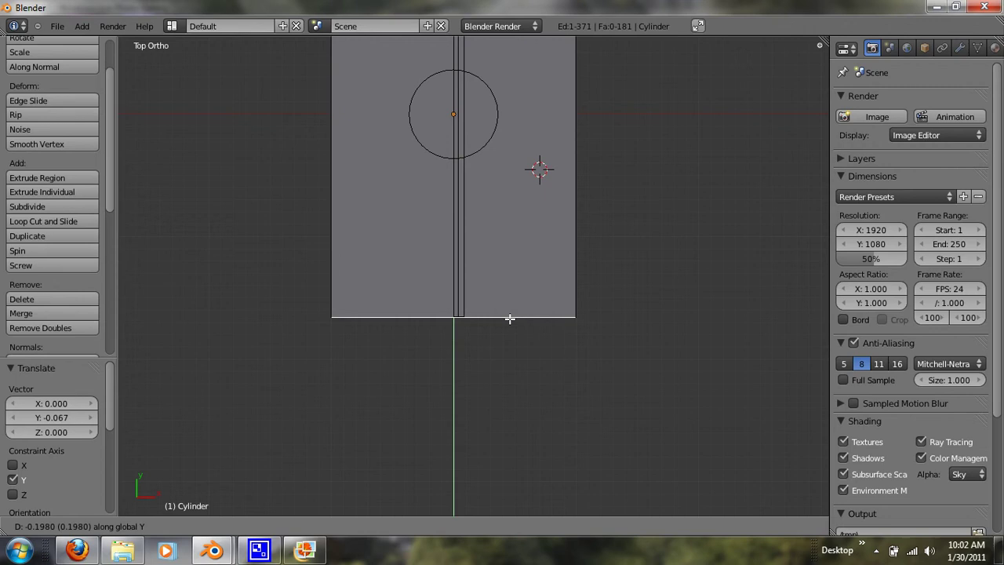
click(510, 319)
mouse_move(511, 316)
middle_down()
mouse_move(667, 248)
mouse_move(688, 334)
mouse_move(764, 229)
mouse_move(690, 215)
mouse_move(662, 267)
mouse_move(664, 242)
mouse_move(377, 252)
mouse_move(424, 206)
middle_up()
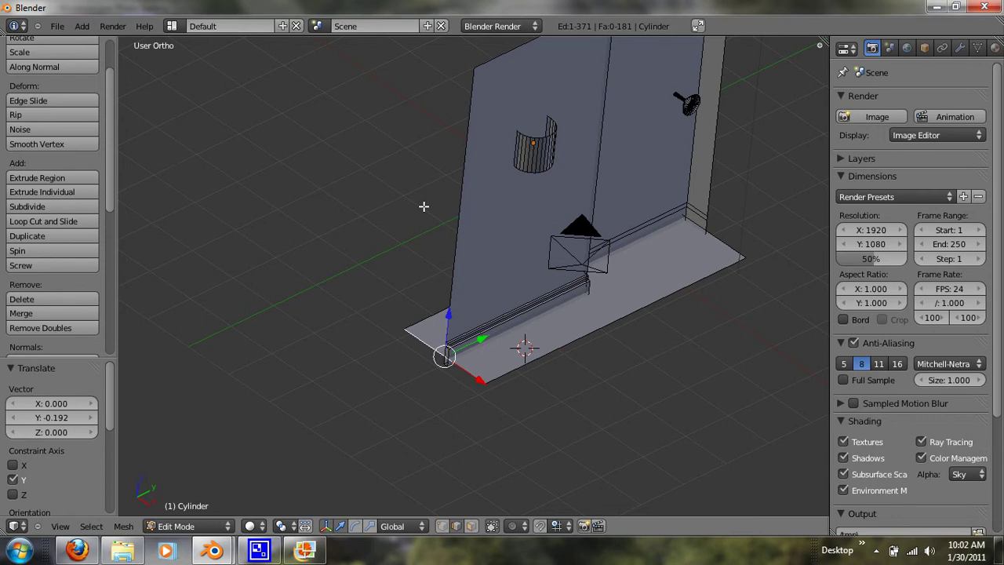
Select the floor face and lower it about 0.15 units along Z
click(471, 525)
right_click(577, 308)
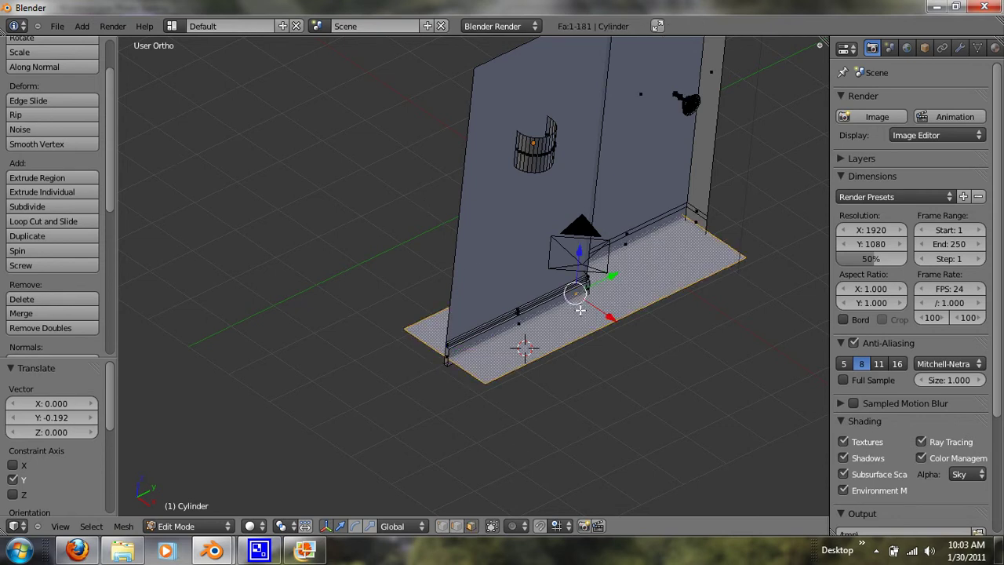
middle_drag(581, 354, 470, 308)
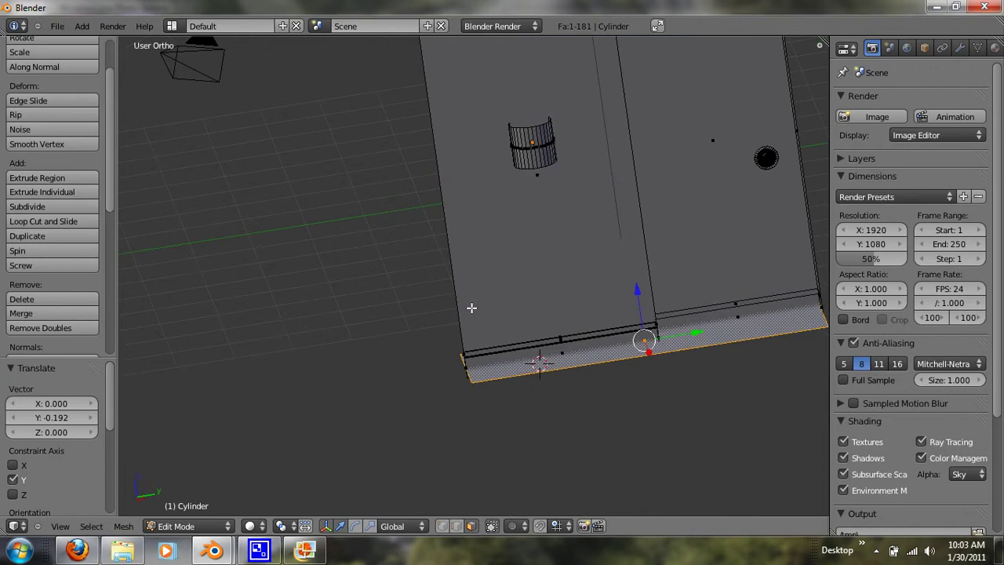
key(KP_3)
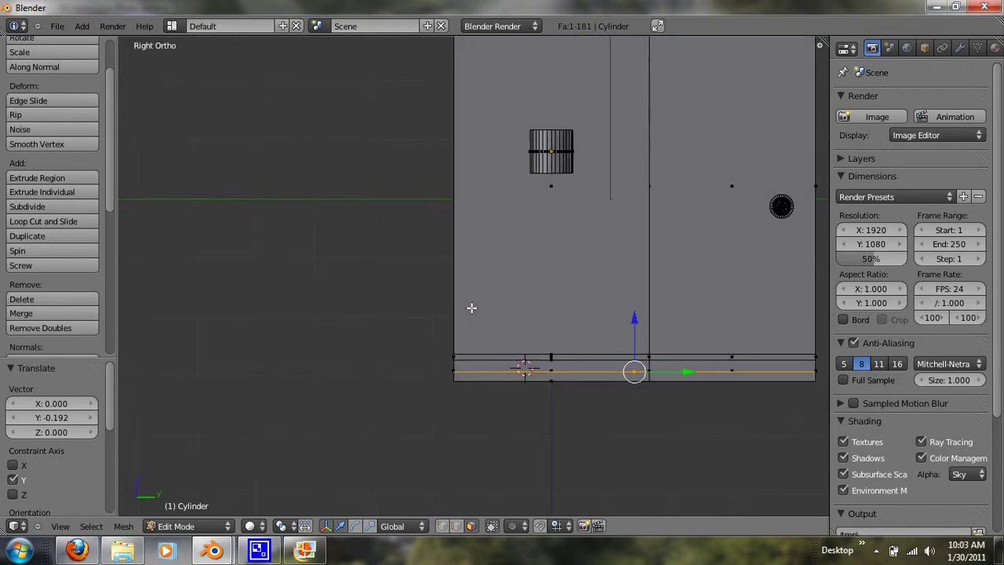
key(g)
key(z)
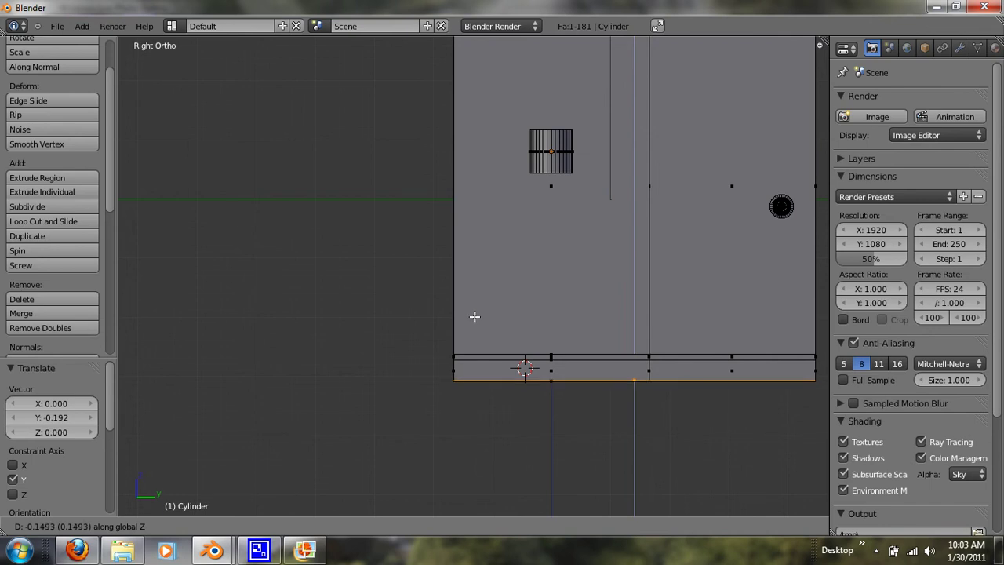
click(475, 316)
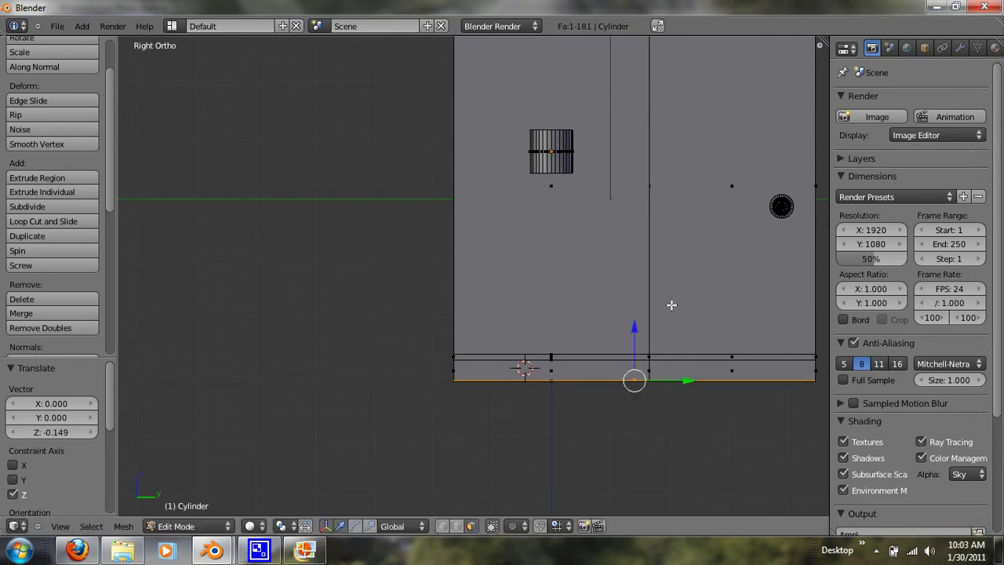
Slide the floor face about 0.497 units along X, out in front of the wall
mouse_move(672, 305)
middle_down()
mouse_move(401, 379)
mouse_move(344, 321)
middle_up()
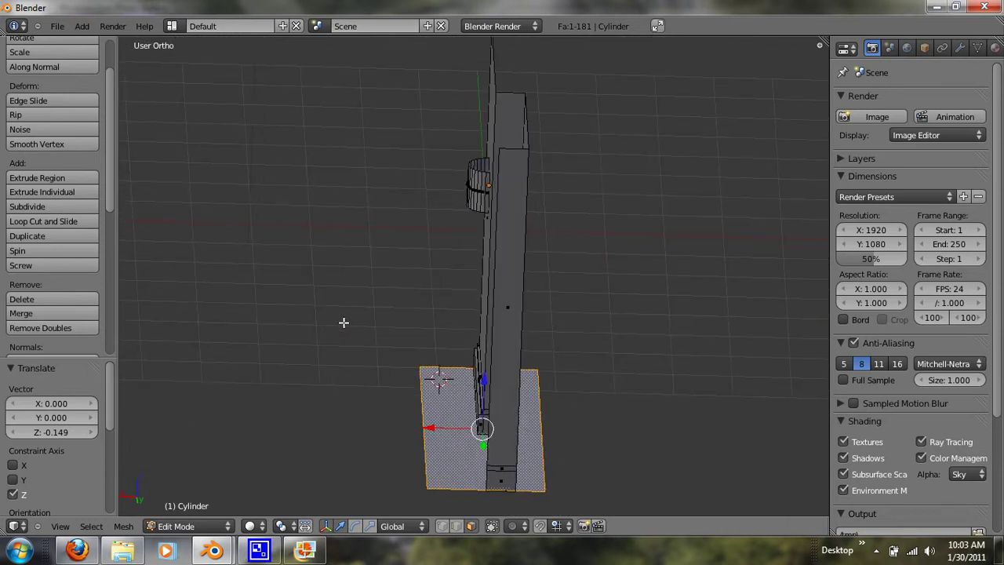
key(g)
key(x)
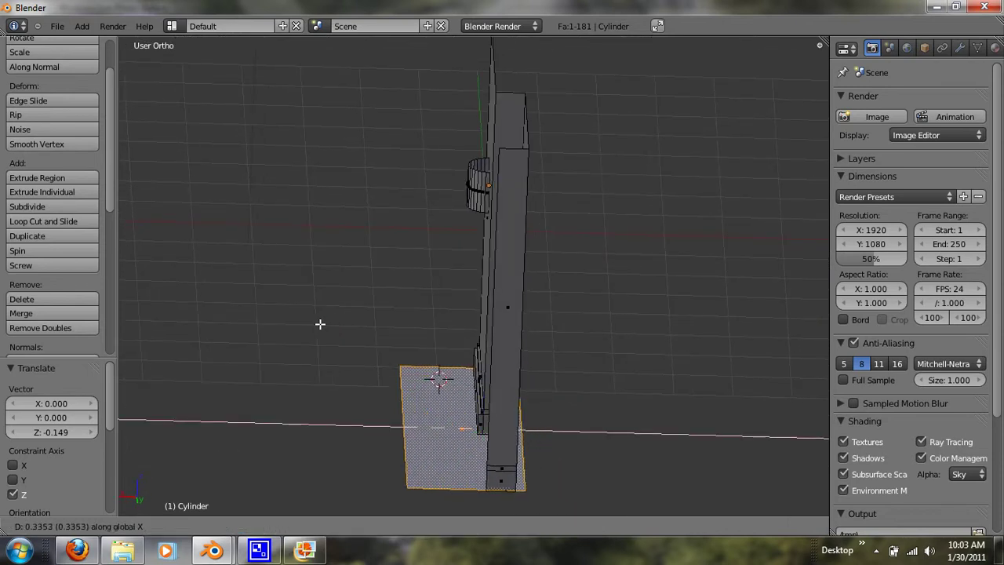
click(314, 324)
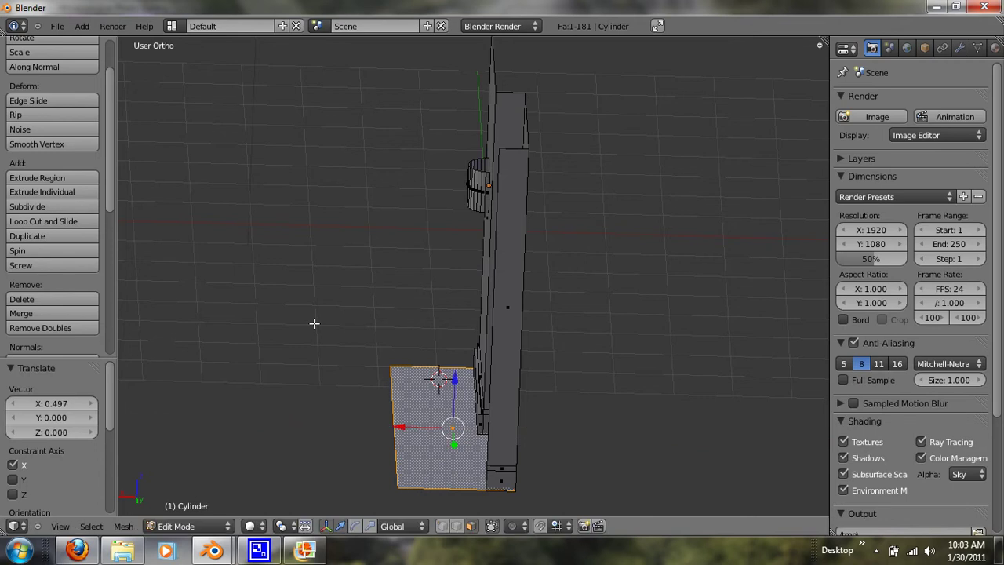
key(KP_1)
scroll(313, 323, up, 2)
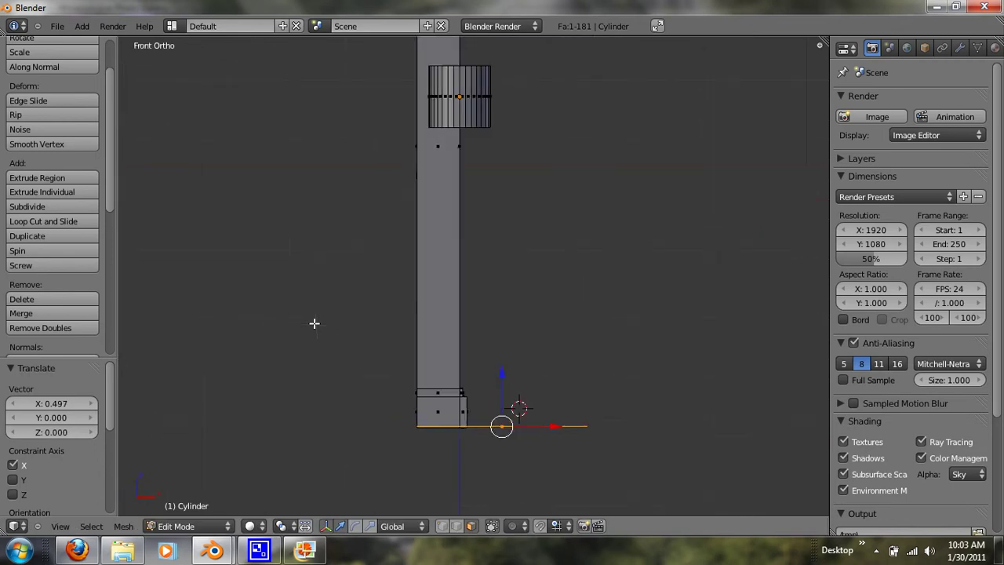
middle_drag(439, 357, 361, 442)
middle_drag(540, 350, 699, 325)
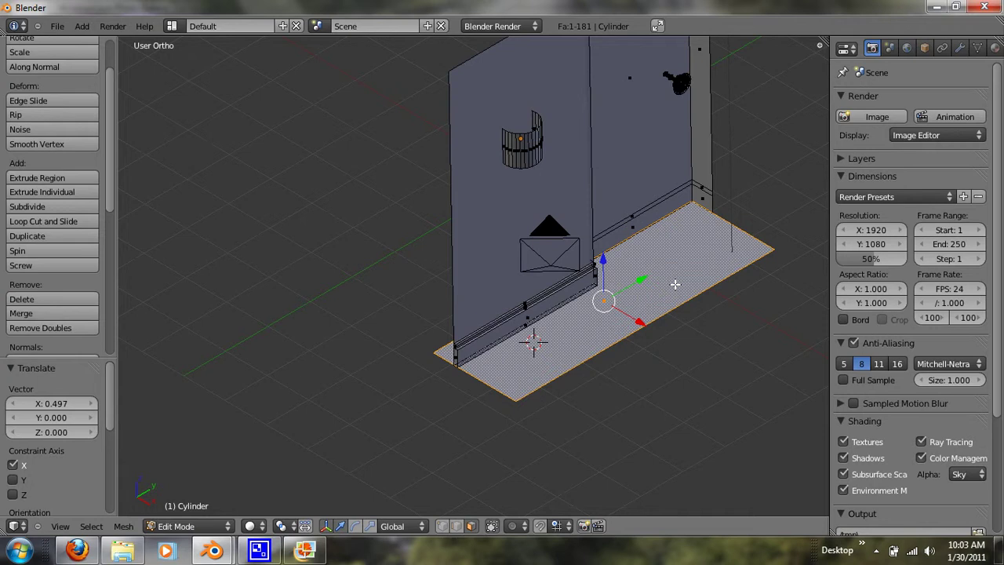
Push the floor's outer front edge 0.628 units out along X
middle_drag(556, 343, 492, 282)
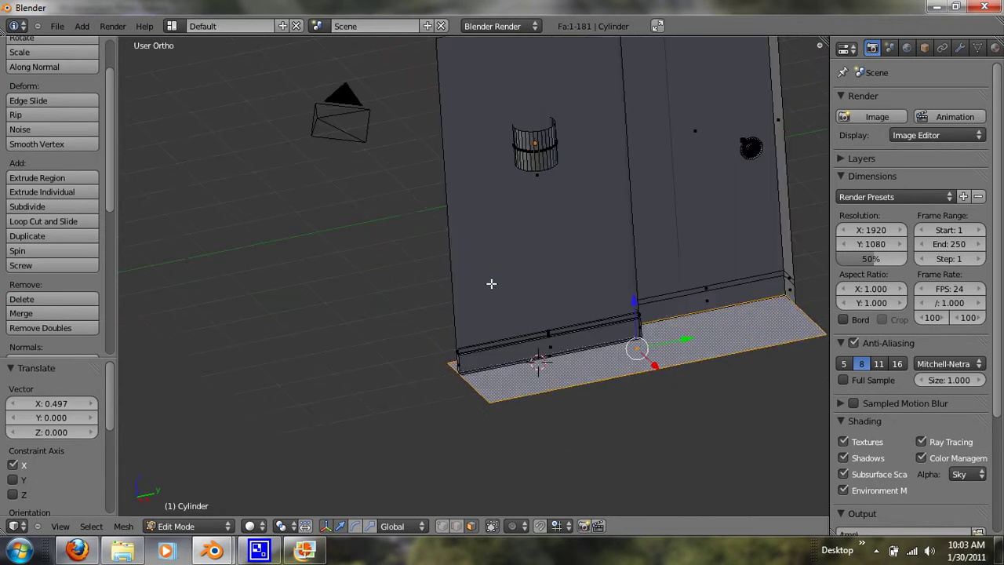
shift+click(456, 526)
right_click(642, 382)
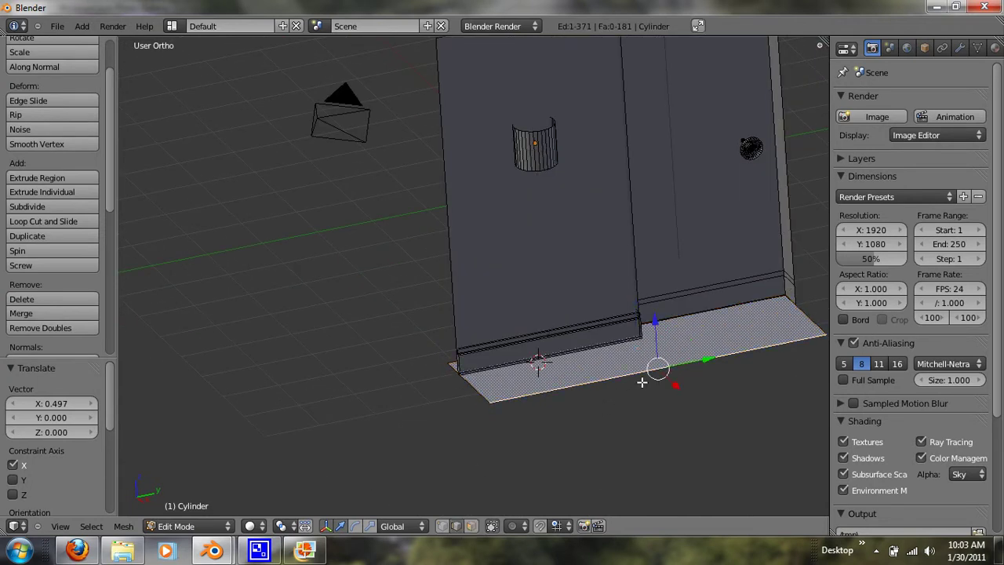
middle_drag(642, 382, 660, 394)
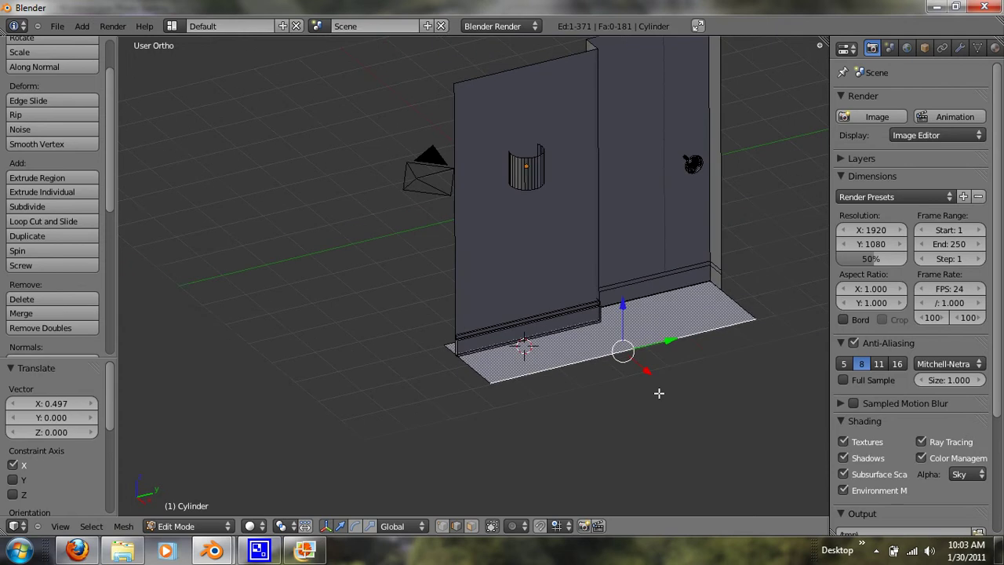
key(g)
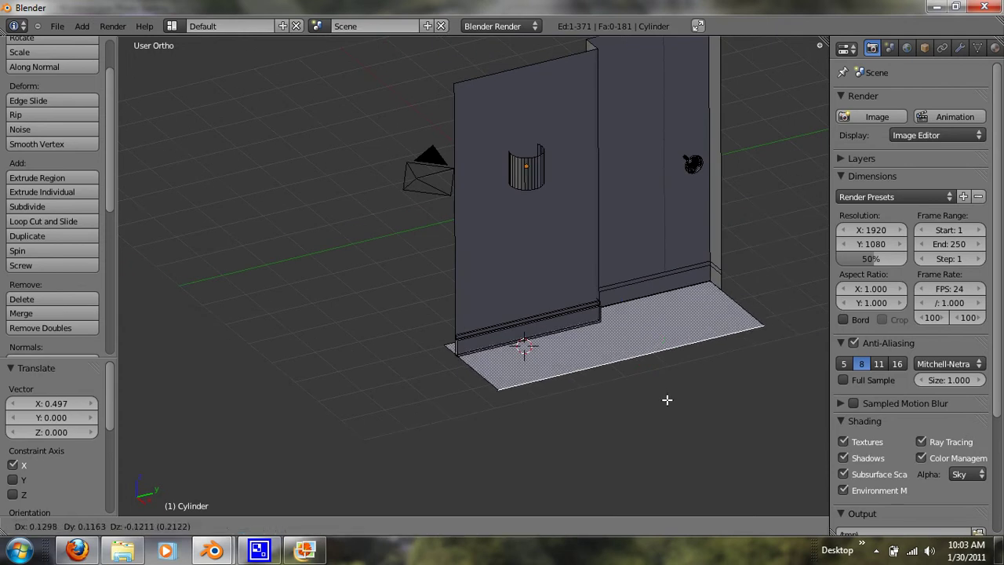
key(x)
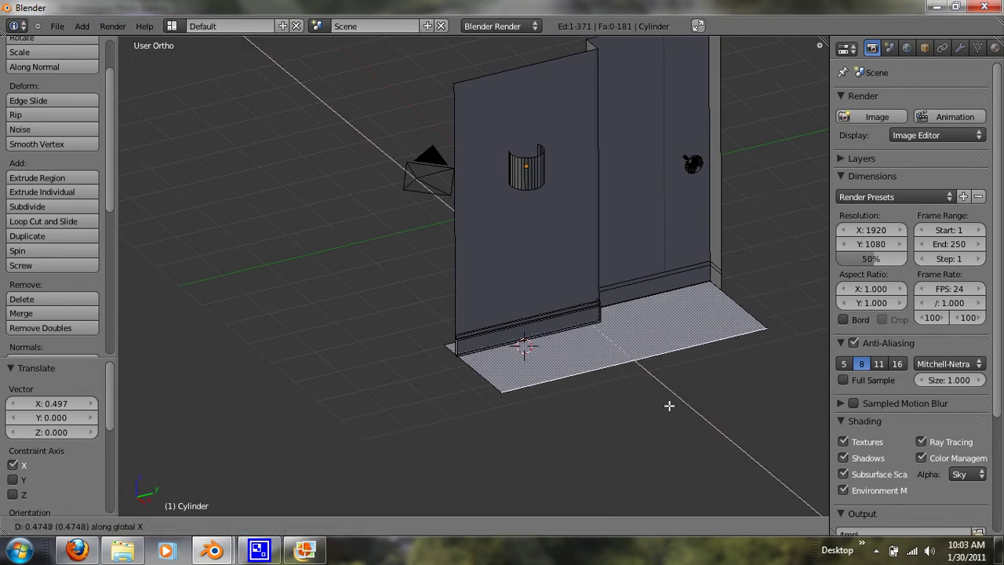
click(670, 408)
middle_drag(671, 406, 780, 409)
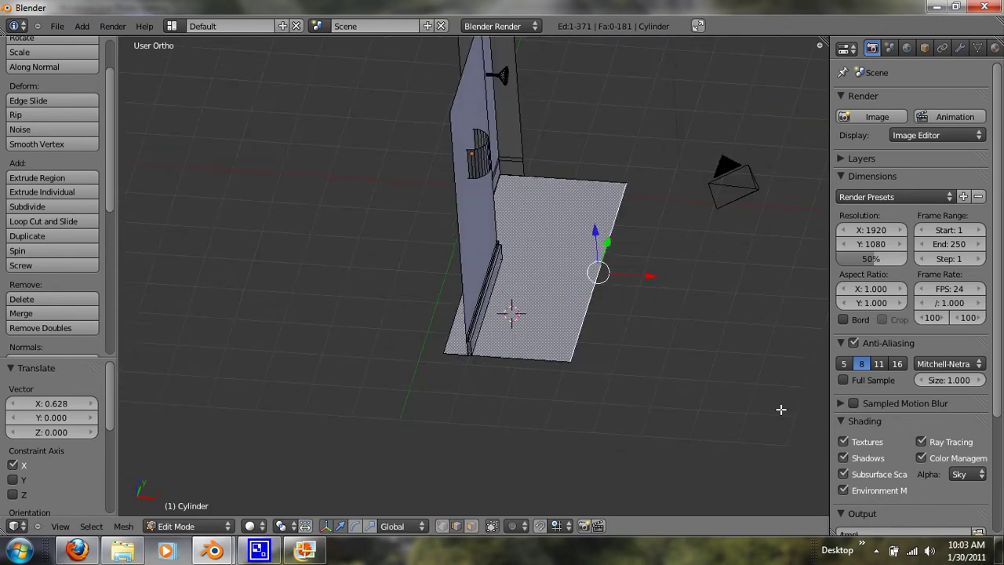
Duplicate the floor face and lift the copy up along Z as a ceiling
click(471, 526)
right_click(556, 353)
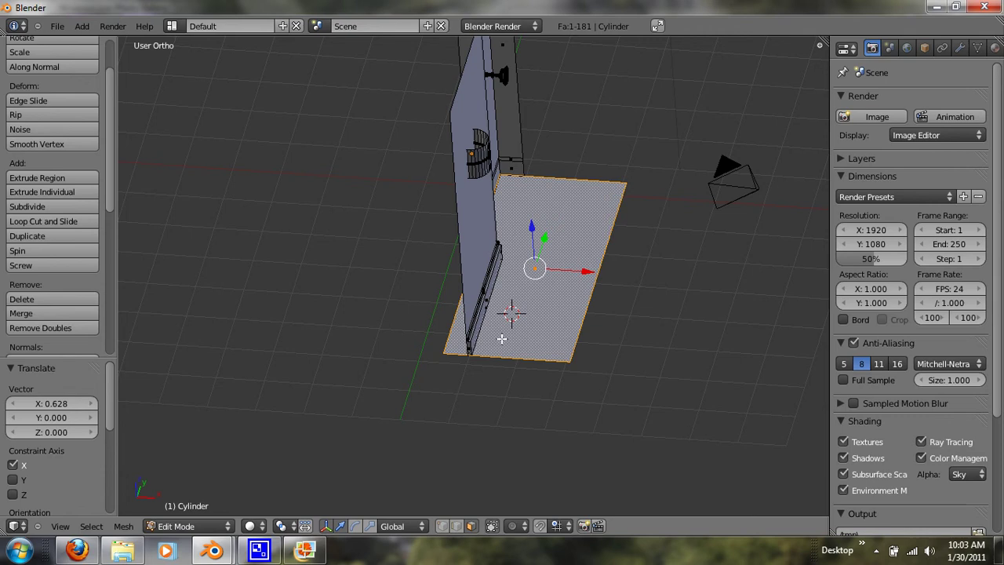
key(shift+d)
key(z)
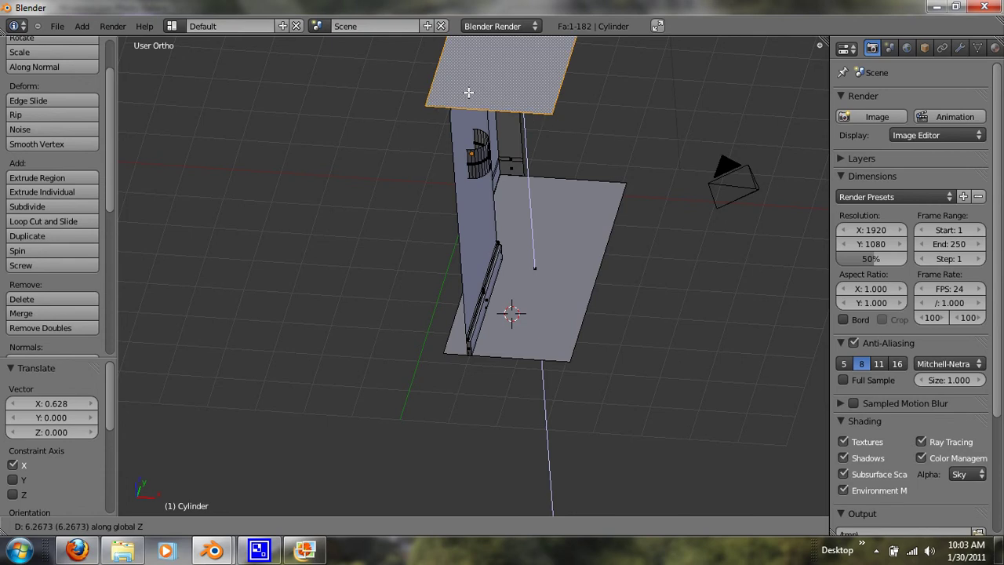
click(469, 94)
In front view, settle the ceiling copy along Z onto the wall's top edge
mouse_move(585, 316)
middle_down()
mouse_move(442, 291)
mouse_move(403, 202)
mouse_move(425, 186)
mouse_move(451, 215)
middle_up()
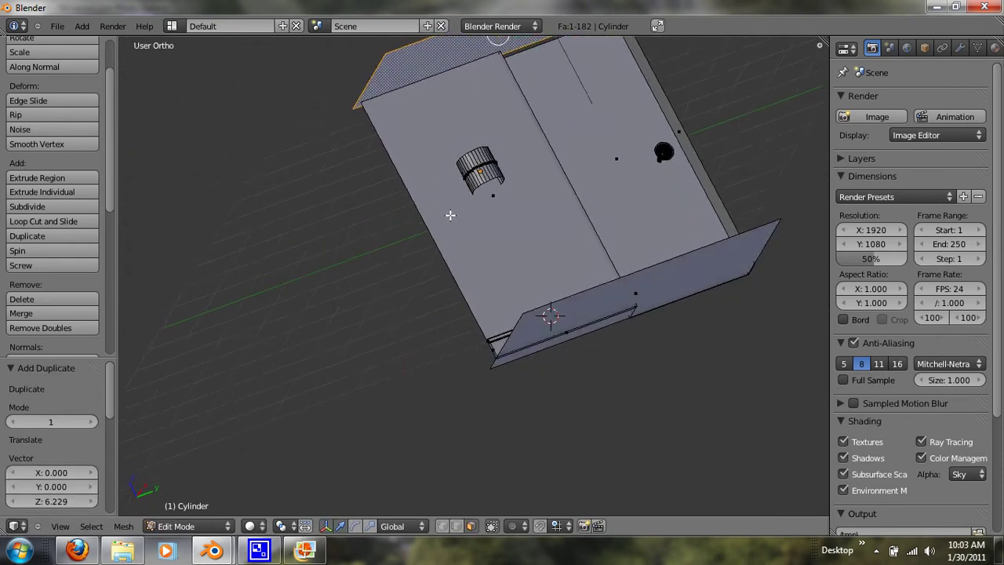
middle_drag(679, 274, 639, 319)
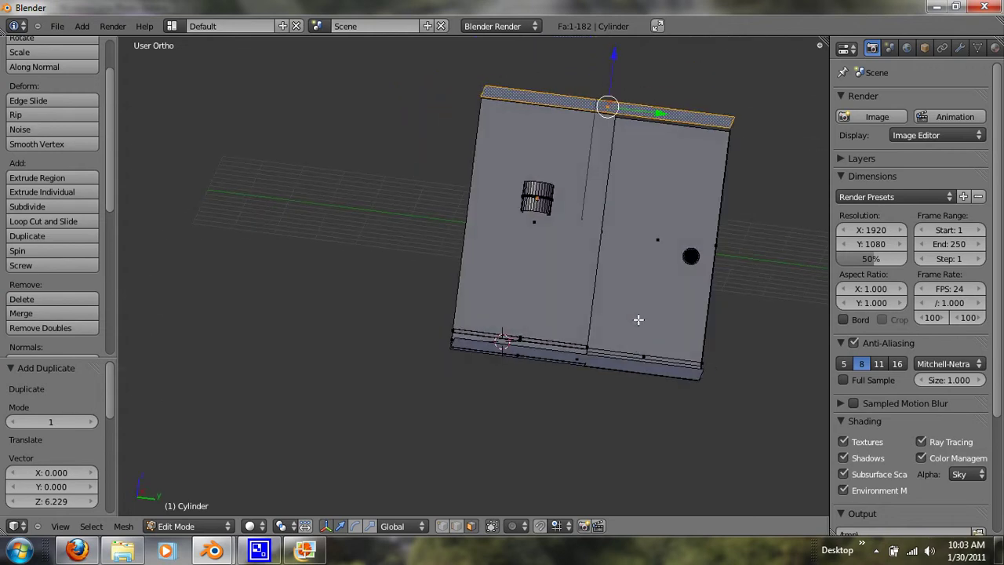
scroll(655, 208, up, 3)
mouse_move(655, 211)
middle_down()
mouse_move(567, 269)
mouse_move(554, 209)
mouse_move(464, 316)
mouse_move(286, 309)
middle_up()
scroll(560, 186, up, 3)
key(KP_1)
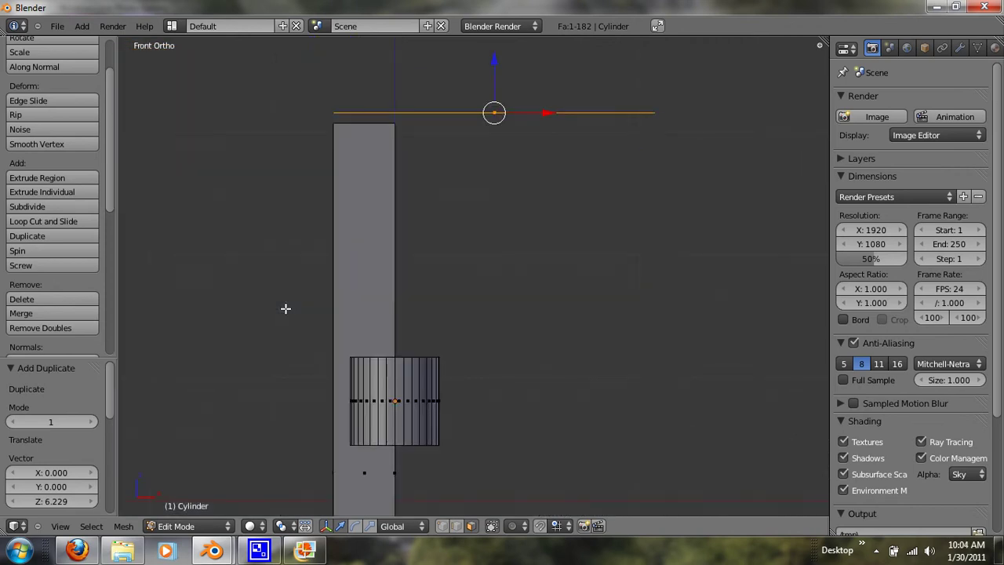
key(g)
key(z)
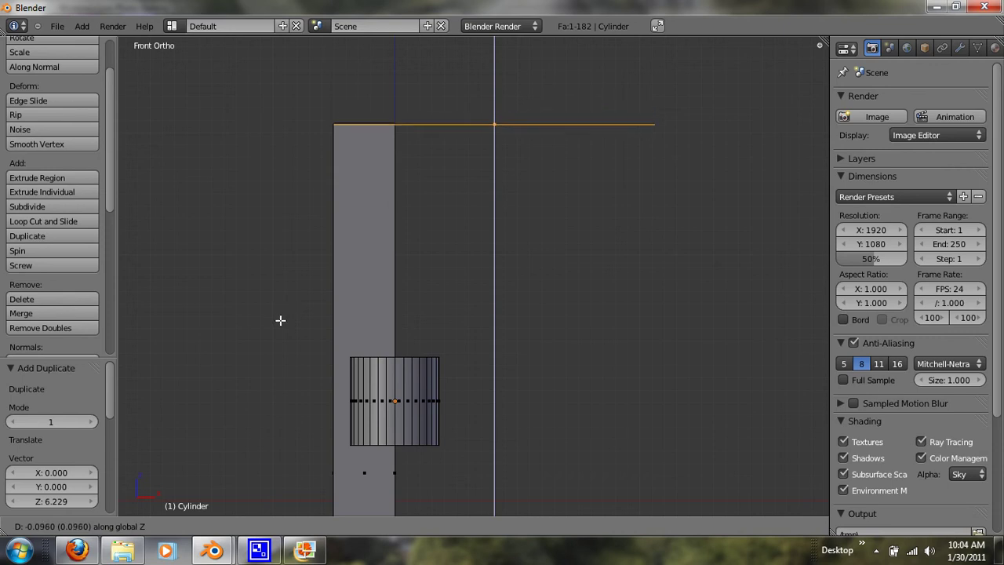
click(275, 320)
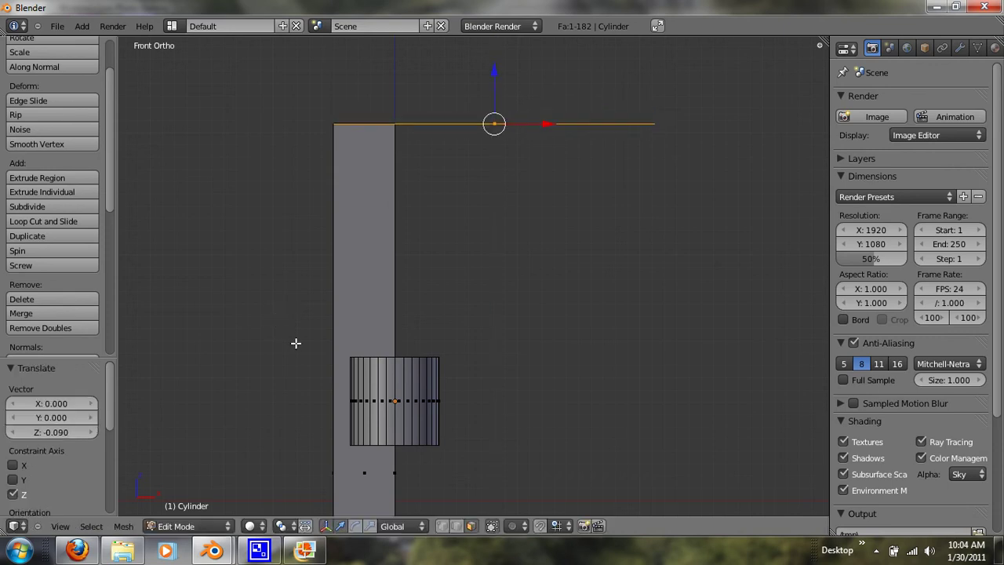
Lower the floor face about 0.012 units along Z, just beneath the wall base
shift+middle_drag(304, 351, 264, 79)
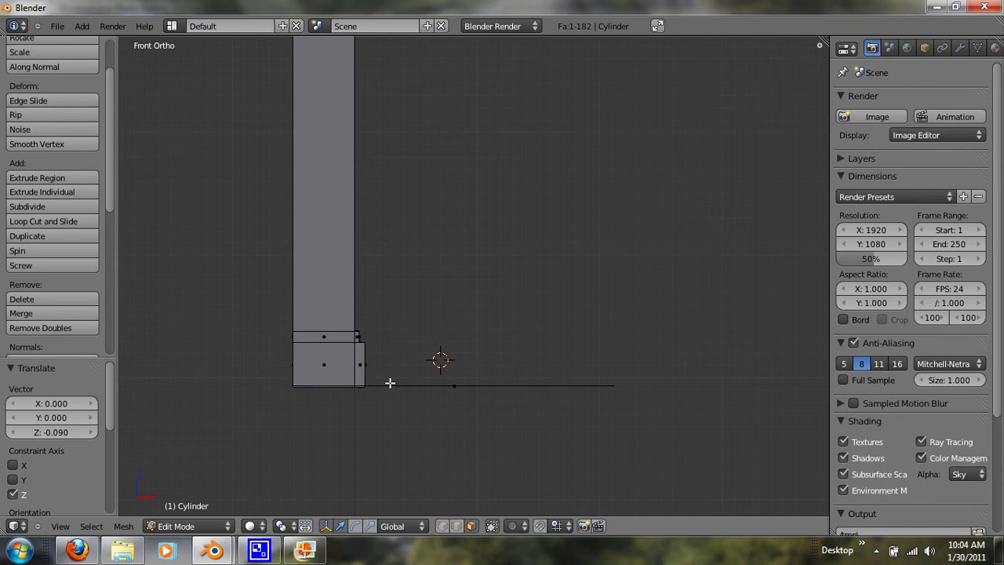
key(g)
key(z)
right_click(432, 354)
middle_drag(511, 363, 511, 403)
mouse_move(417, 409)
middle_down()
mouse_move(403, 273)
mouse_move(419, 417)
middle_up()
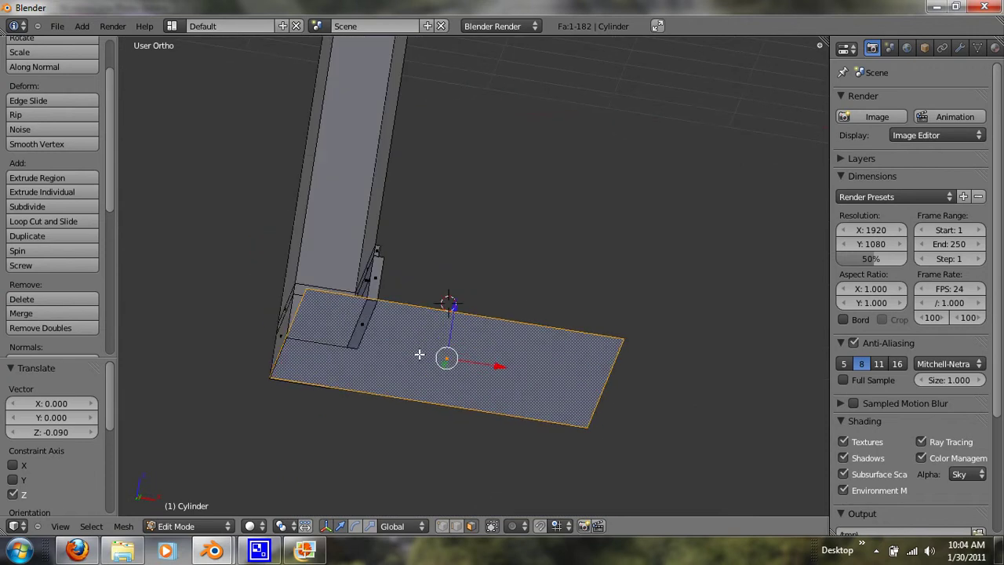
key(KP_1)
key(g)
key(z)
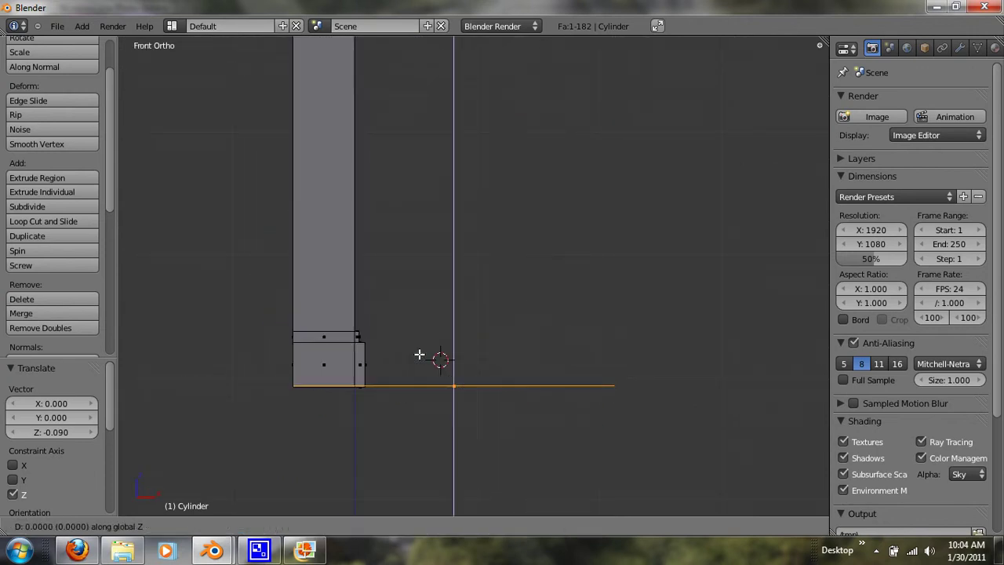
click(419, 354)
mouse_move(419, 354)
middle_down()
mouse_move(350, 379)
mouse_move(446, 312)
middle_up()
scroll(350, 379, down, 4)
scroll(445, 313, up, 1)
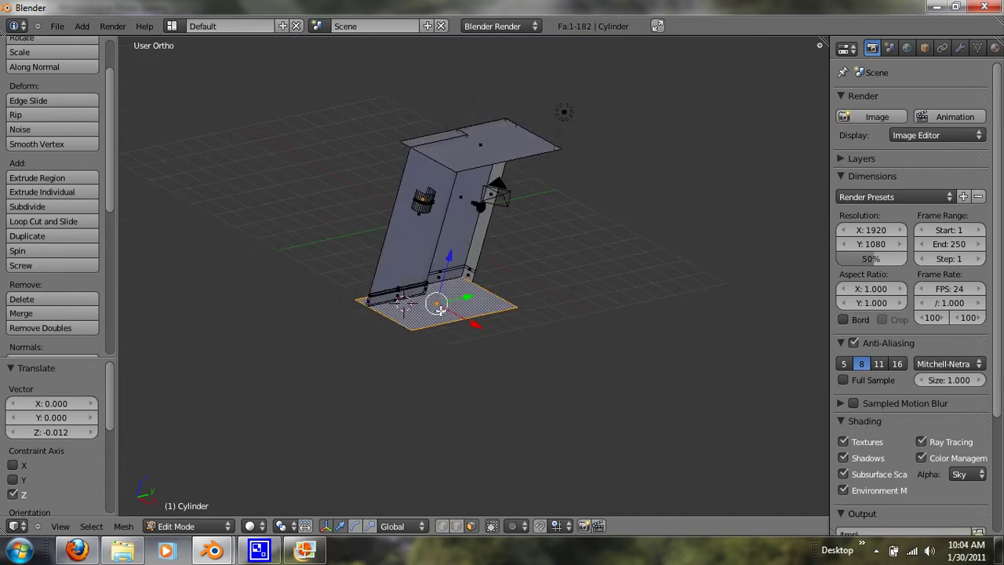
Loop cut the floor lengthwise at its centre
scroll(443, 311, up, 2)
scroll(441, 310, up, 2)
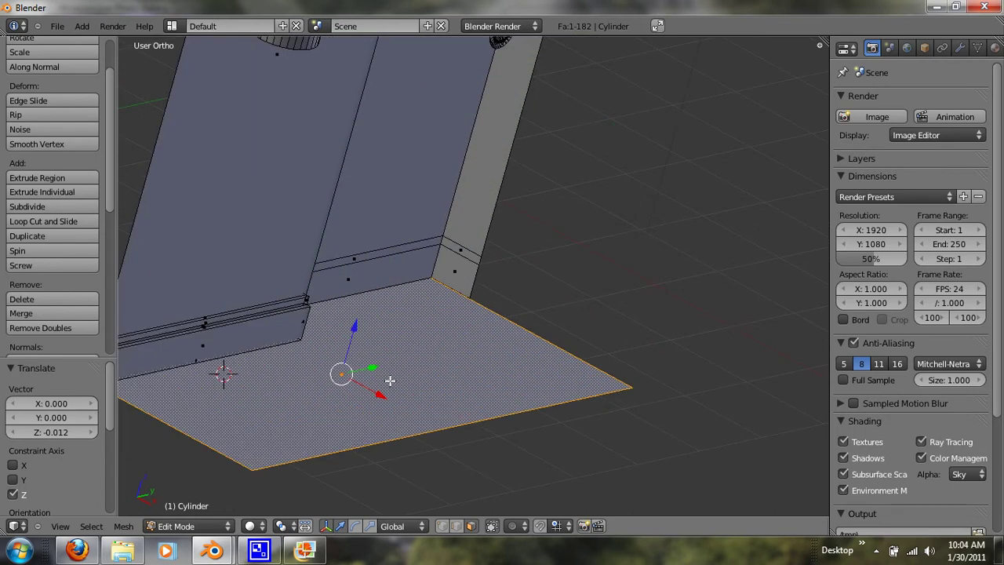
key(ctrl+r)
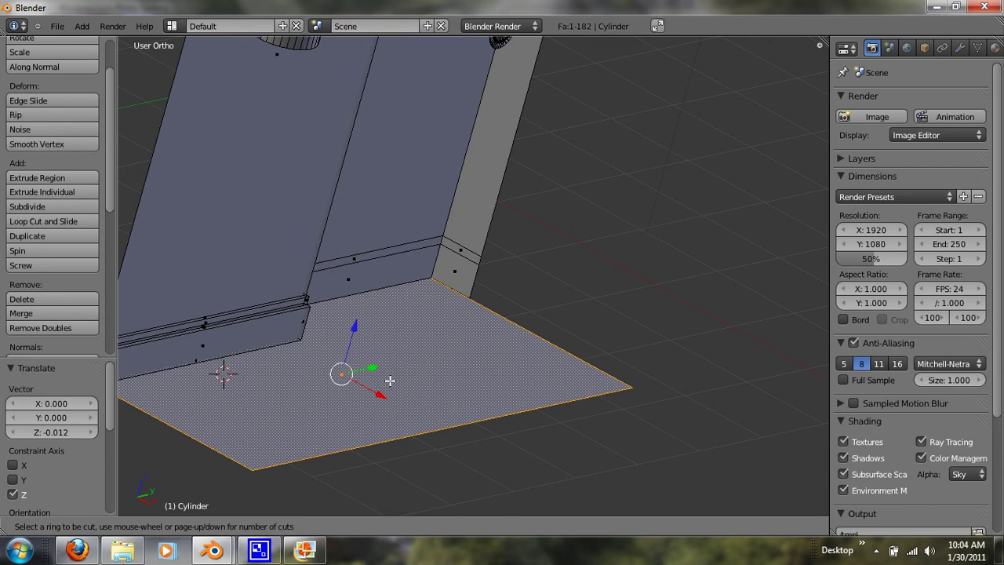
click(511, 313)
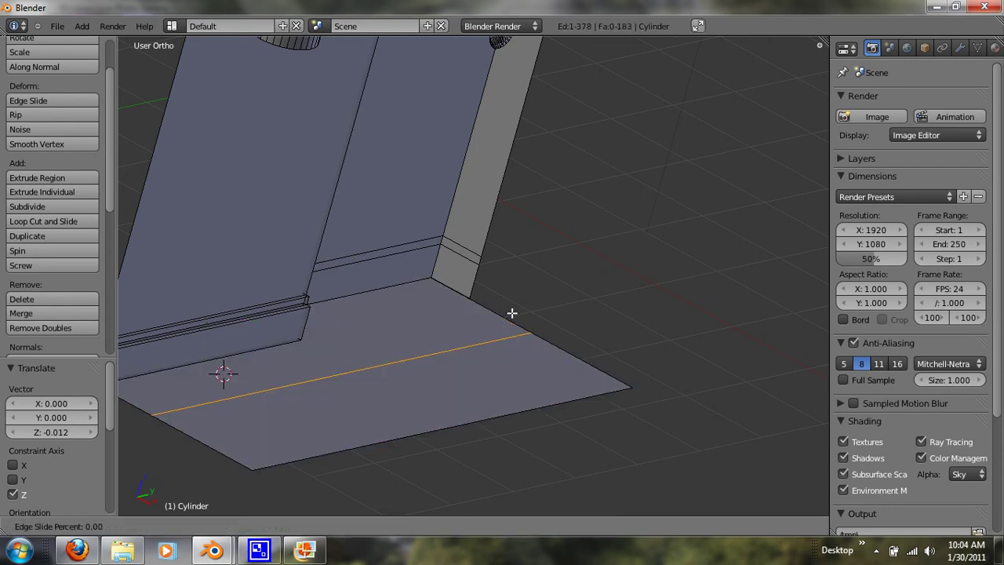
click(512, 313)
mouse_move(511, 313)
middle_down()
mouse_move(370, 416)
mouse_move(352, 464)
mouse_move(384, 500)
middle_up()
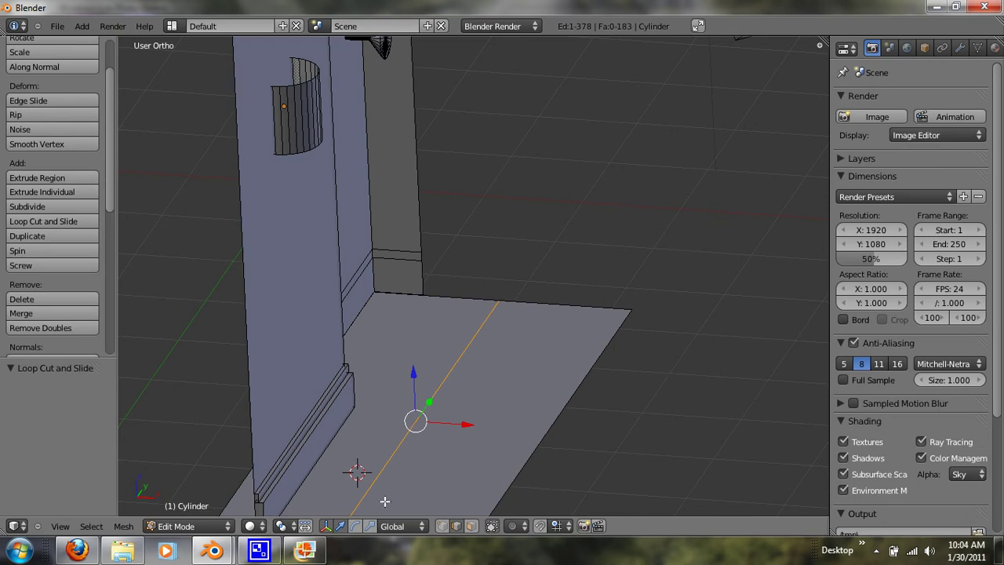
Extrude one floor strip up 0.03 units as a raised carpet runner
click(471, 525)
right_click(465, 451)
mouse_move(447, 423)
middle_down()
mouse_move(436, 379)
mouse_move(450, 390)
middle_up()
text(e)
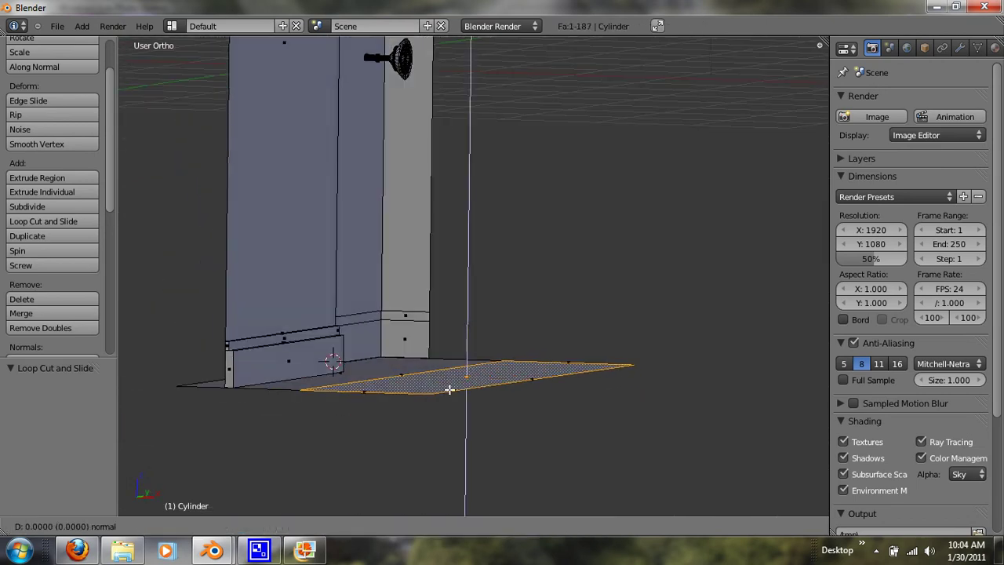
text(0.03)
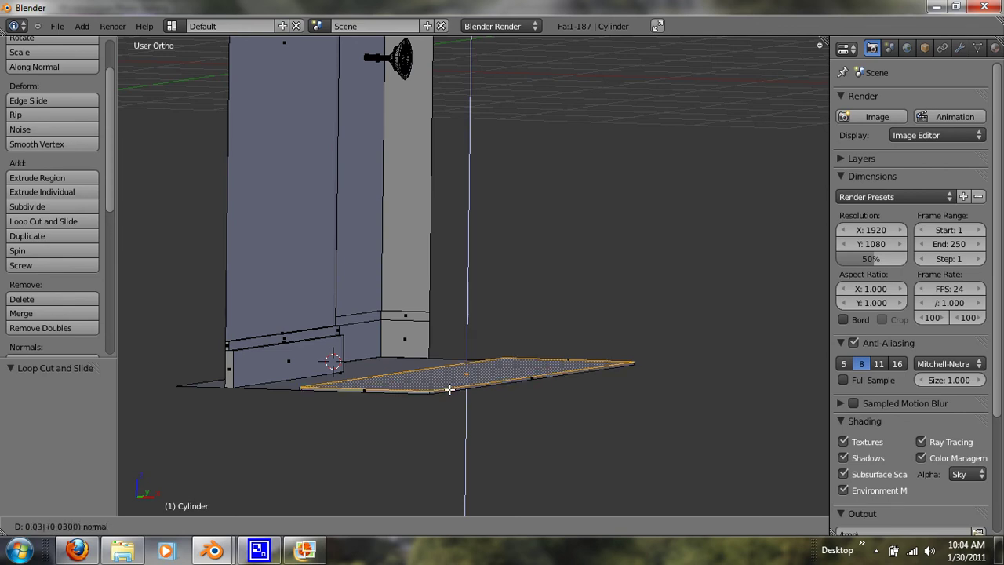
key(Return)
mouse_move(341, 171)
middle_down()
mouse_move(381, 285)
mouse_move(370, 288)
mouse_move(464, 347)
mouse_move(428, 361)
mouse_move(212, 303)
mouse_move(421, 299)
mouse_move(405, 282)
middle_up()
mouse_move(423, 316)
middle_down()
mouse_move(403, 332)
mouse_move(400, 265)
mouse_move(431, 256)
mouse_move(430, 238)
mouse_move(431, 305)
mouse_move(417, 319)
middle_up()
scroll(403, 332, down, 3)
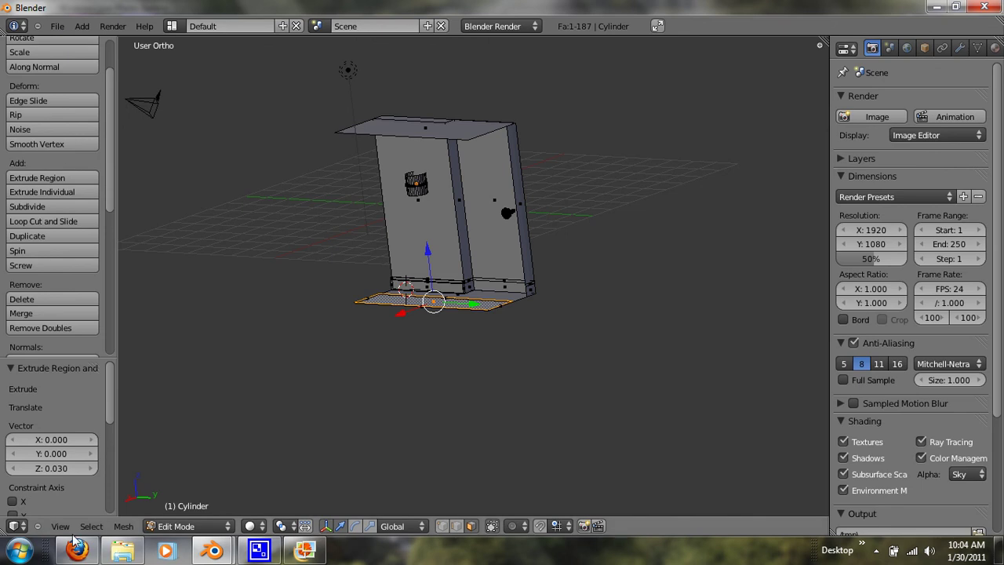
click(262, 551)
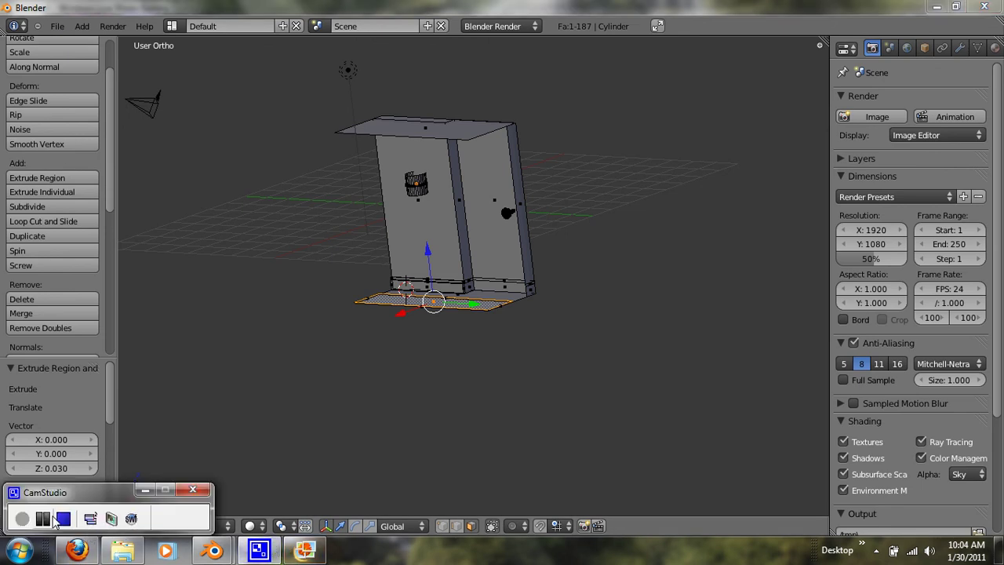